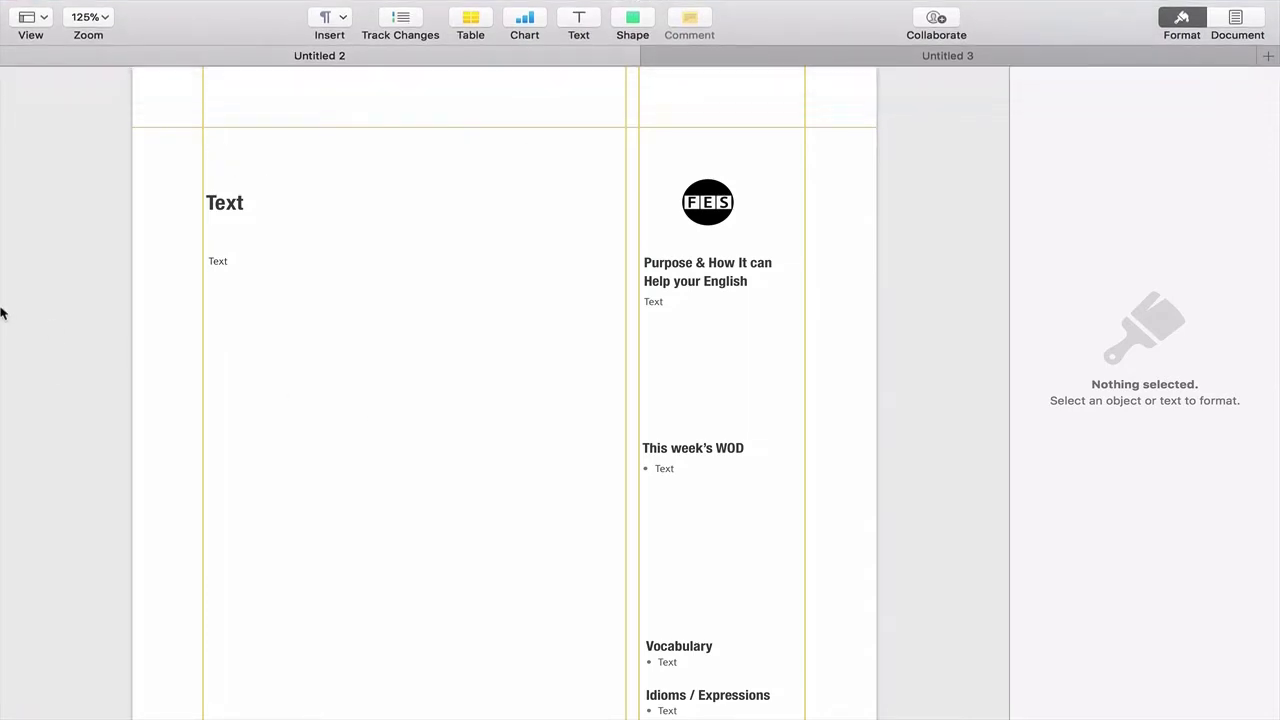
# Leave the Pages newsletter and switch to the Safari space showing the carlpullein.com blog.
pyautogui.scroll(-5, 68, 320)
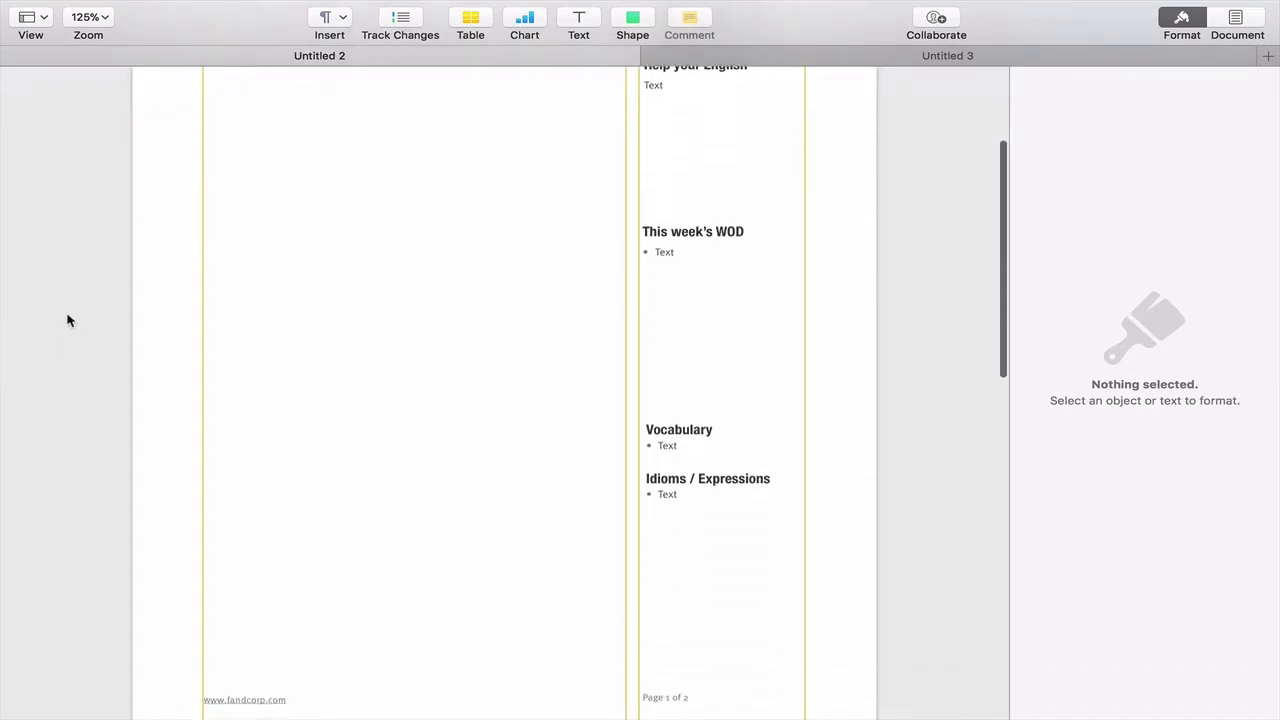
pyautogui.scroll(5, 68, 320)
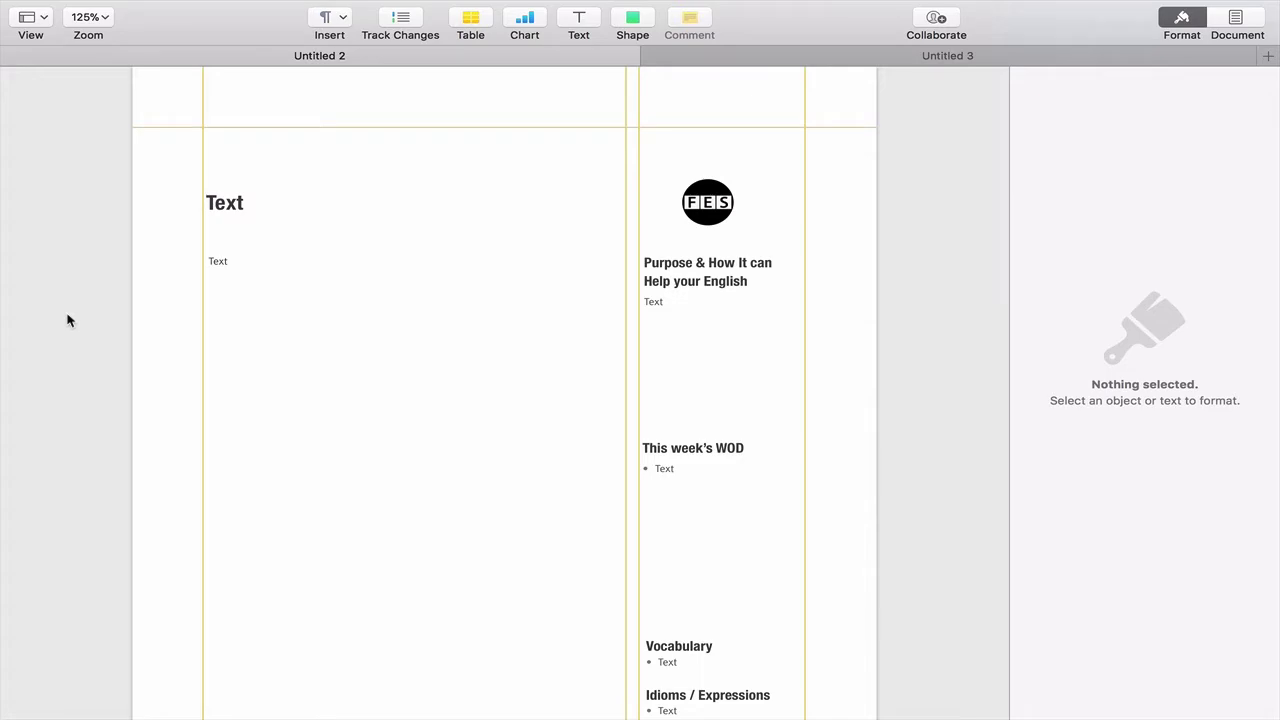
pyautogui.hotkey('ctrl', 'Right')
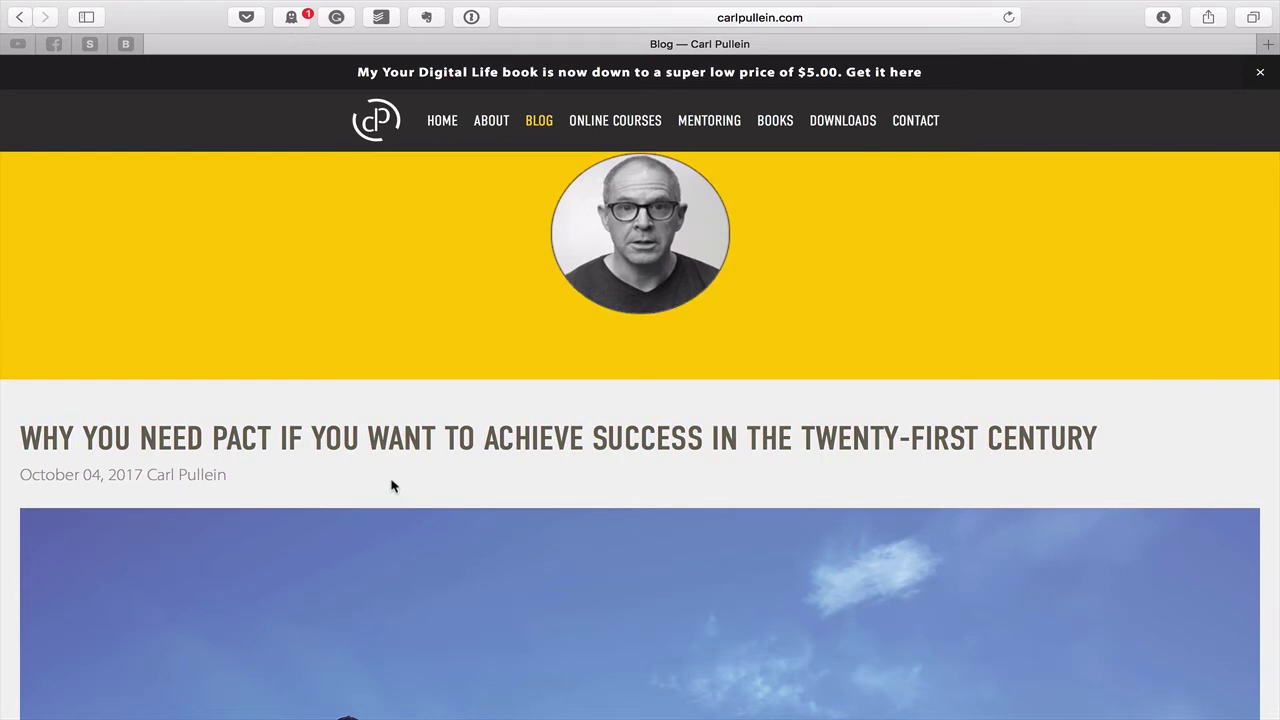
# Open the PACT blog post in Safari and show it in Reader View.
pyautogui.scroll(-20, 397, 582)
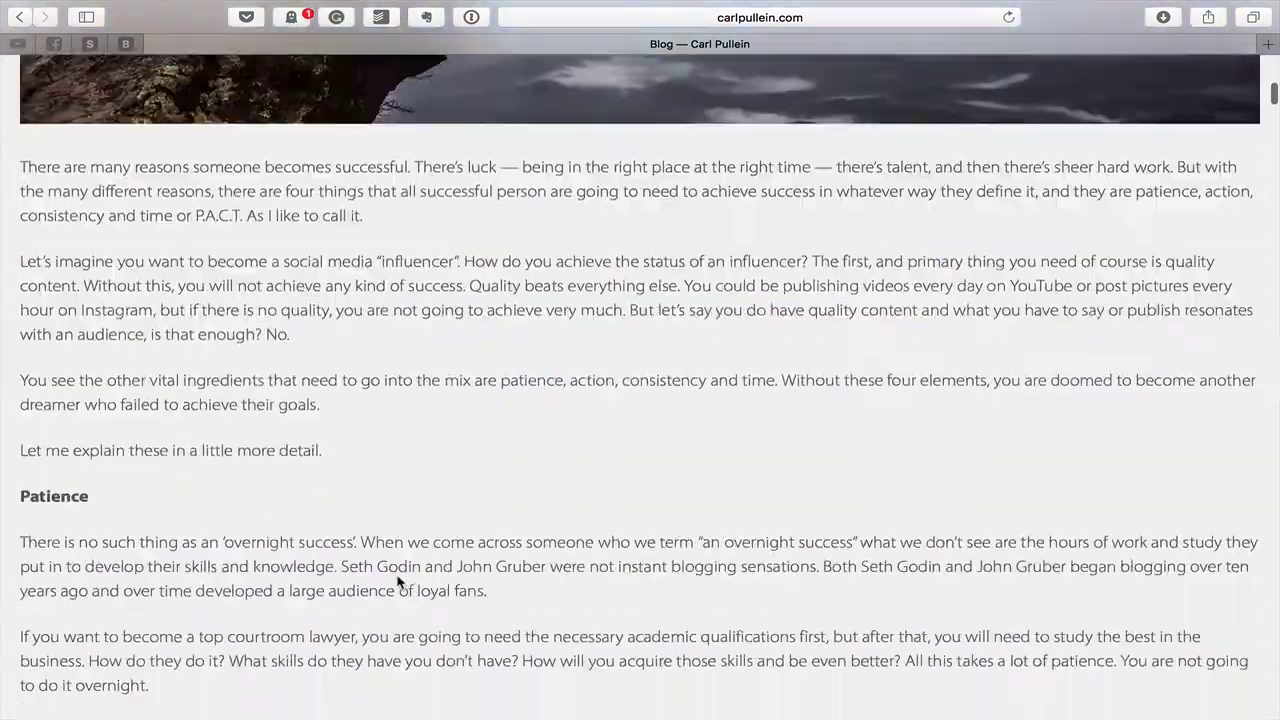
pyautogui.scroll(5, 397, 582)
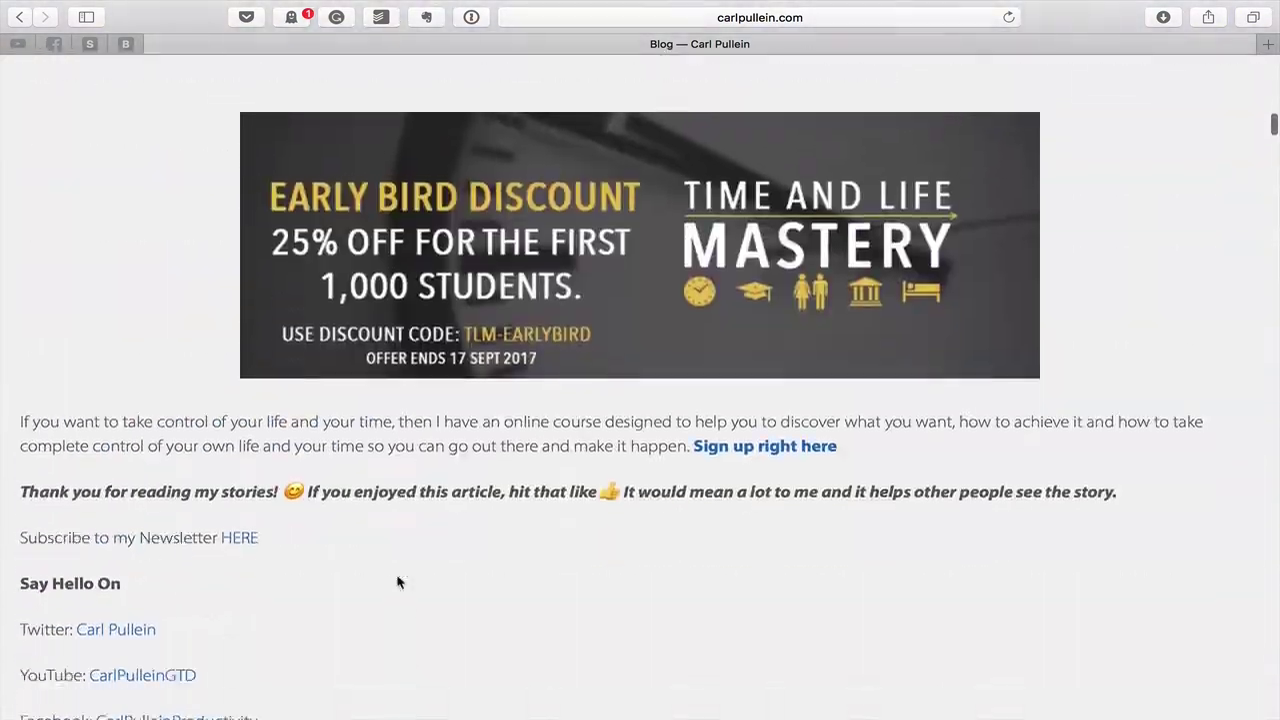
pyautogui.scroll(-20, 397, 582)
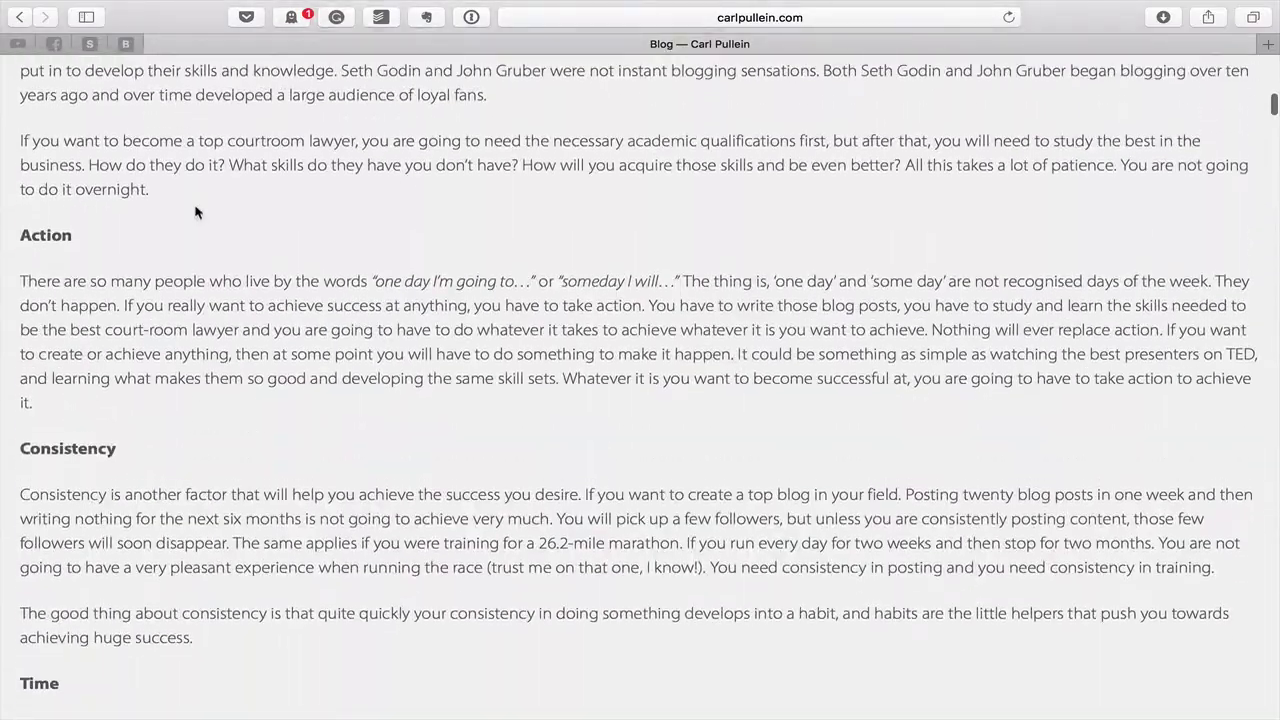
pyautogui.scroll(2, 197, 211)
pyautogui.scroll(-6, 197, 211)
pyautogui.scroll(15, 197, 211)
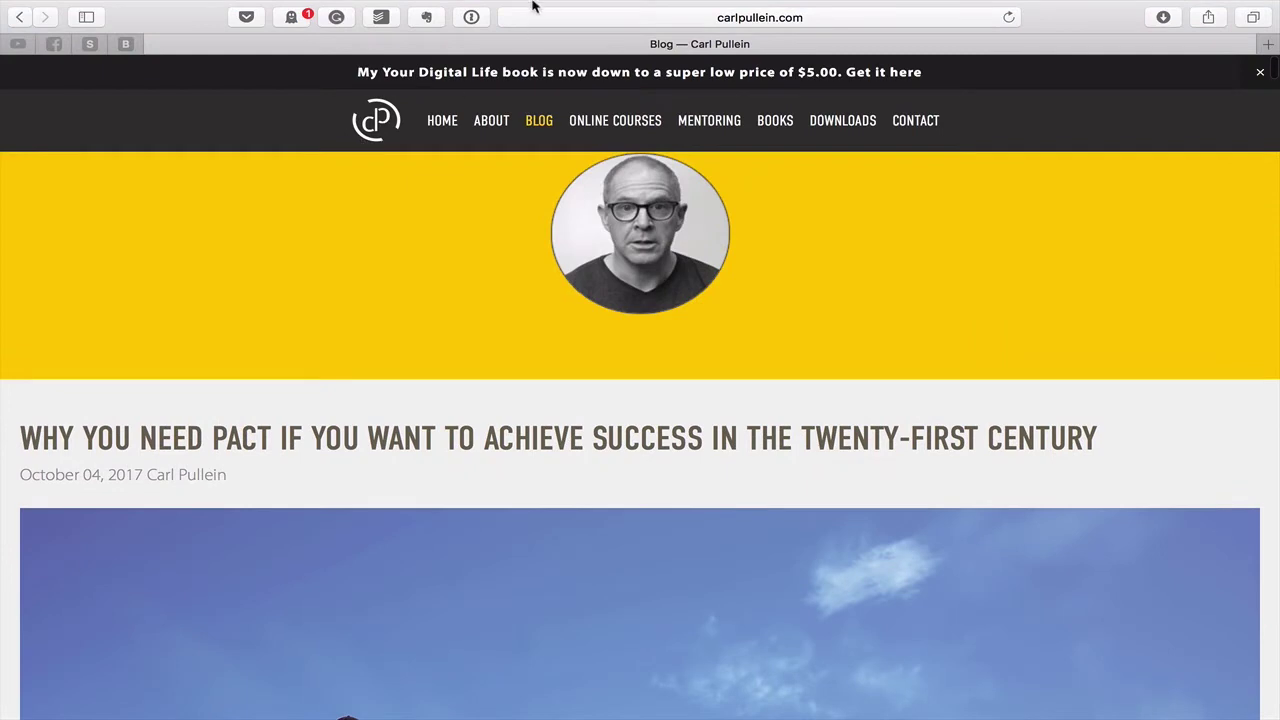
pyautogui.click(487, 443)
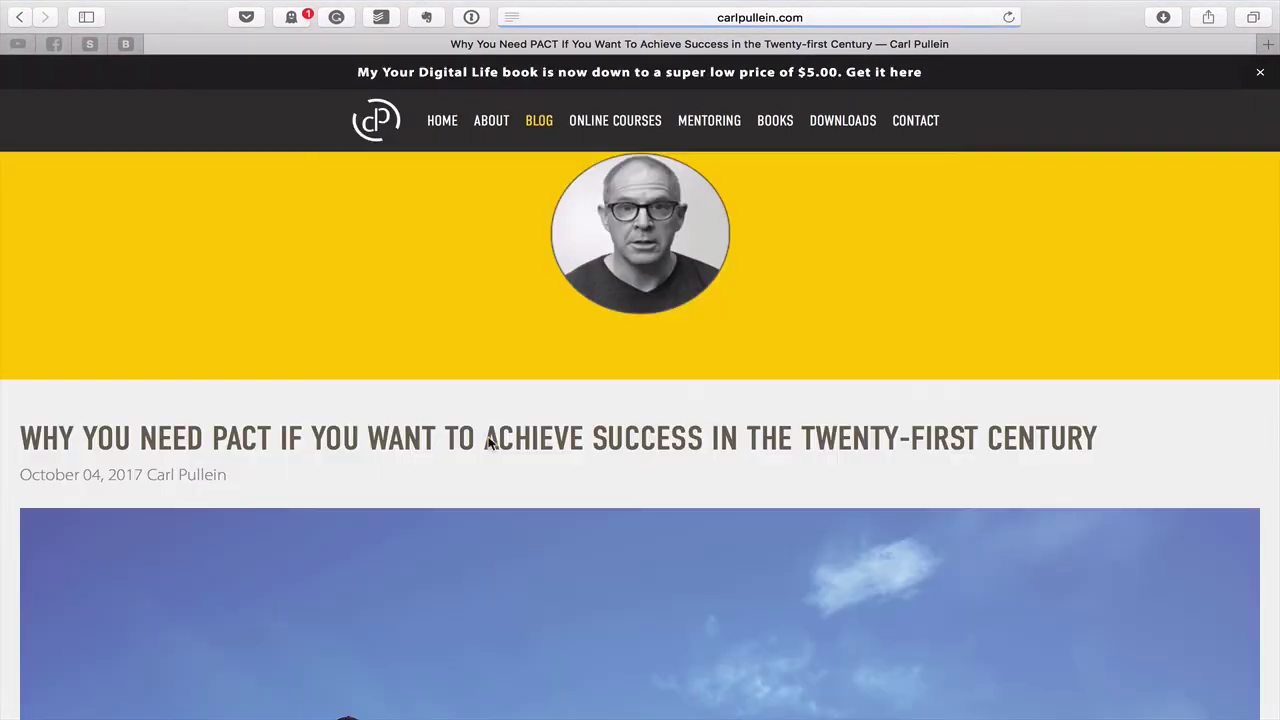
pyautogui.click(512, 18)
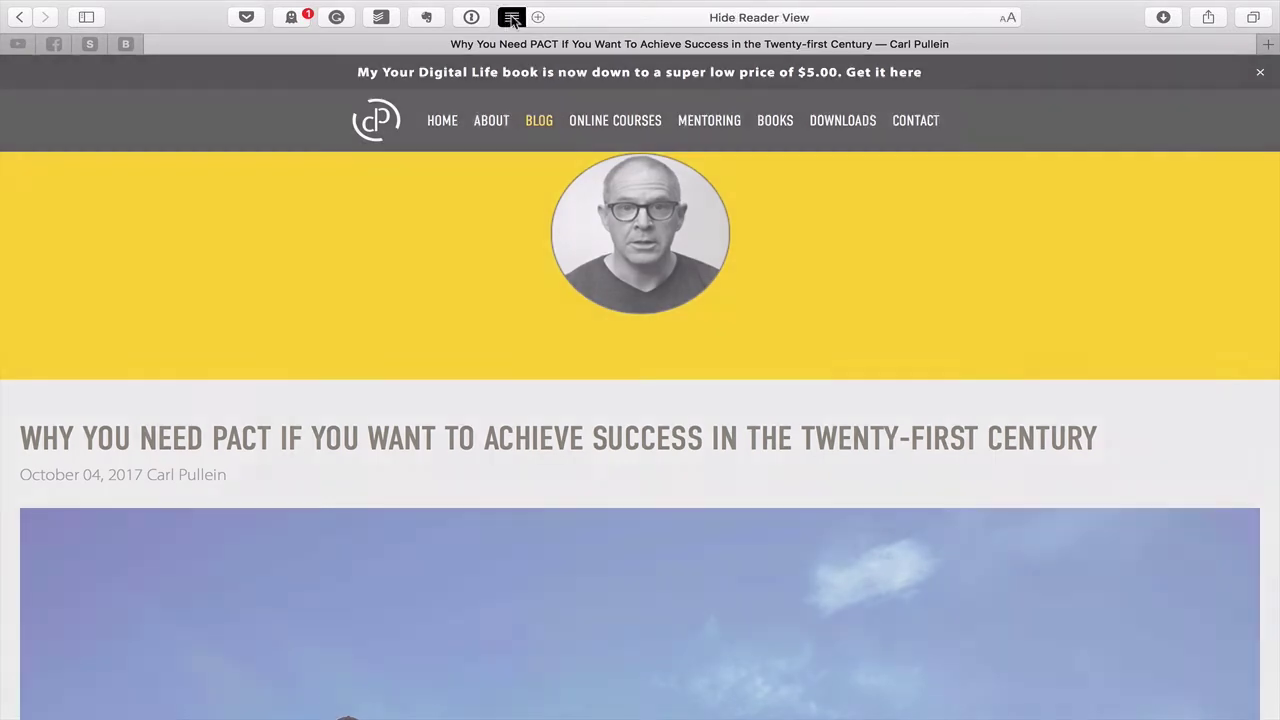
# Select and copy the full PACT article title, then return to the Pages newsletter.
pyautogui.scroll(-8, 378, 280)
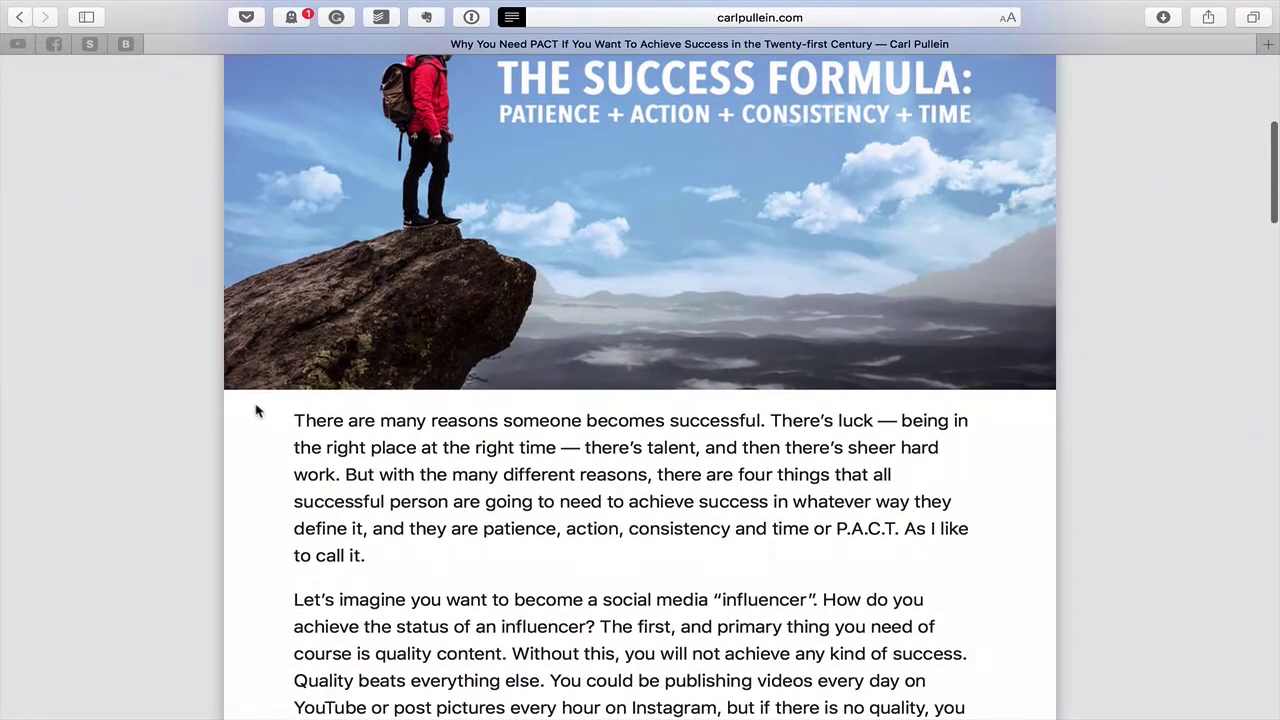
pyautogui.moveTo(292, 418); pyautogui.dragTo(368, 643)
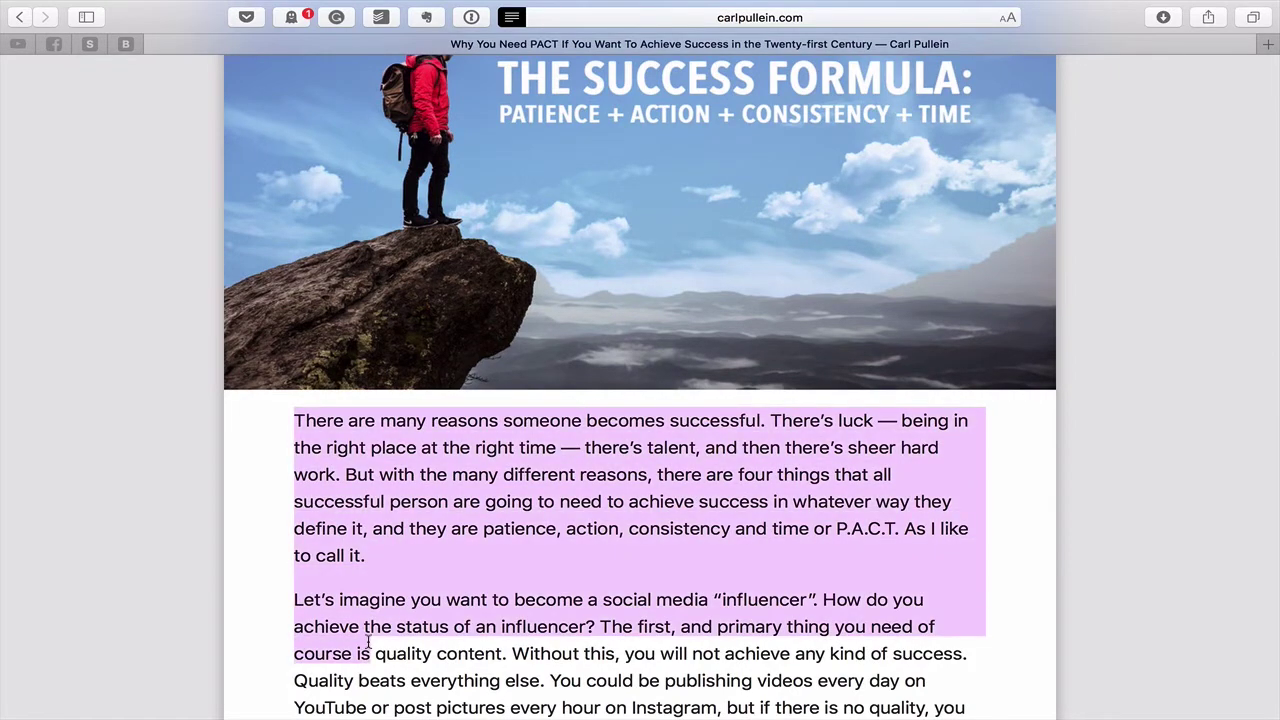
pyautogui.click(242, 523)
pyautogui.scroll(9, 250, 525)
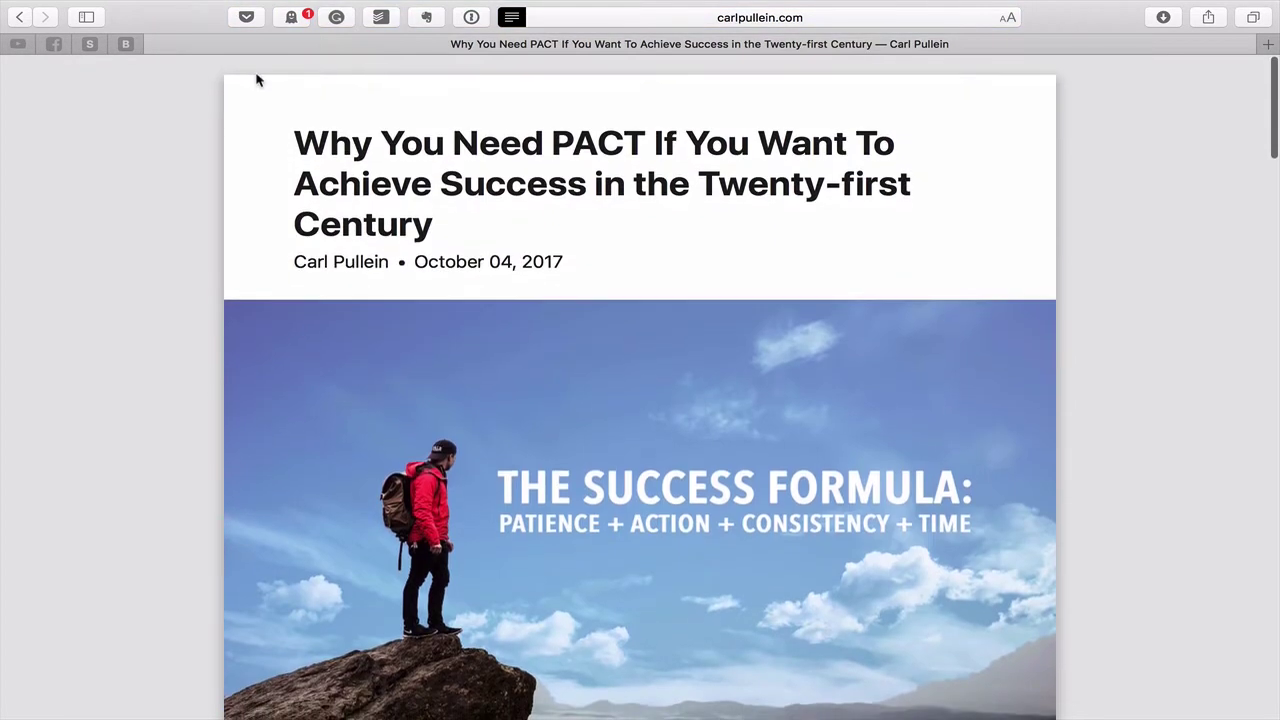
pyautogui.moveTo(297, 147); pyautogui.dragTo(429, 213)
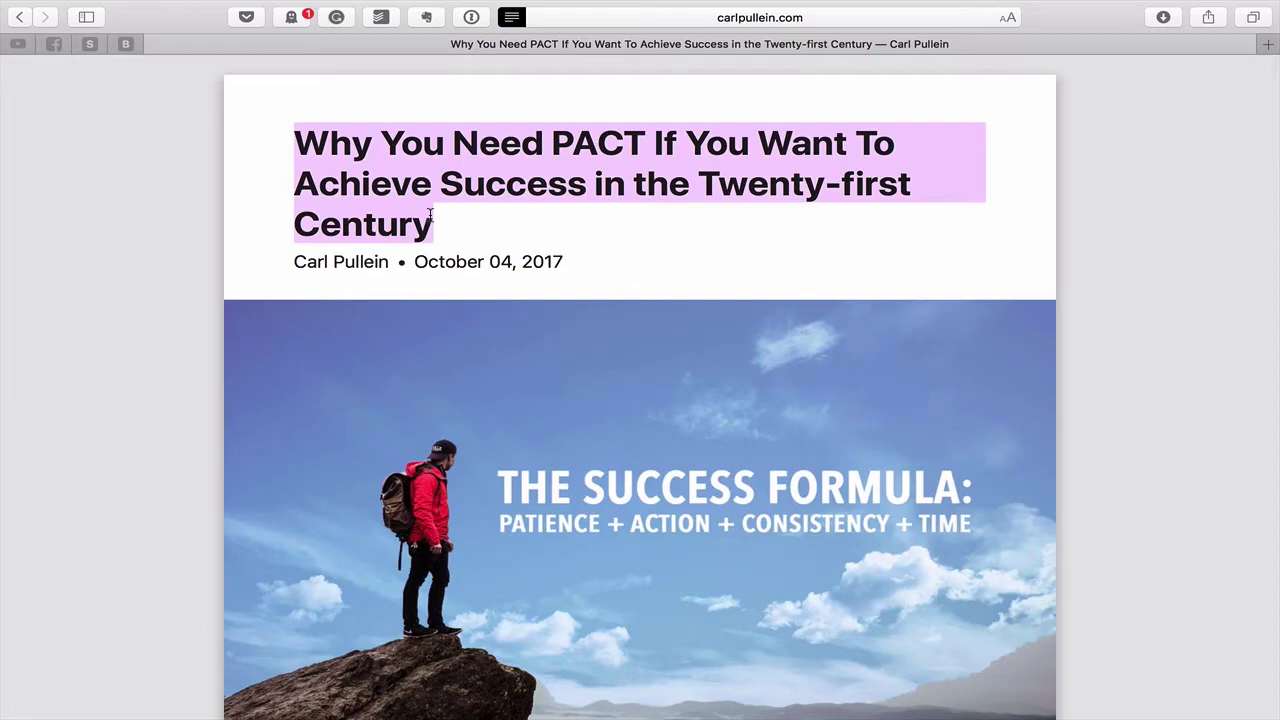
pyautogui.hotkey('ctrl', 'Right')
pyautogui.hotkey('ctrl', 'Left')
pyautogui.hotkey('ctrl', 'Left')
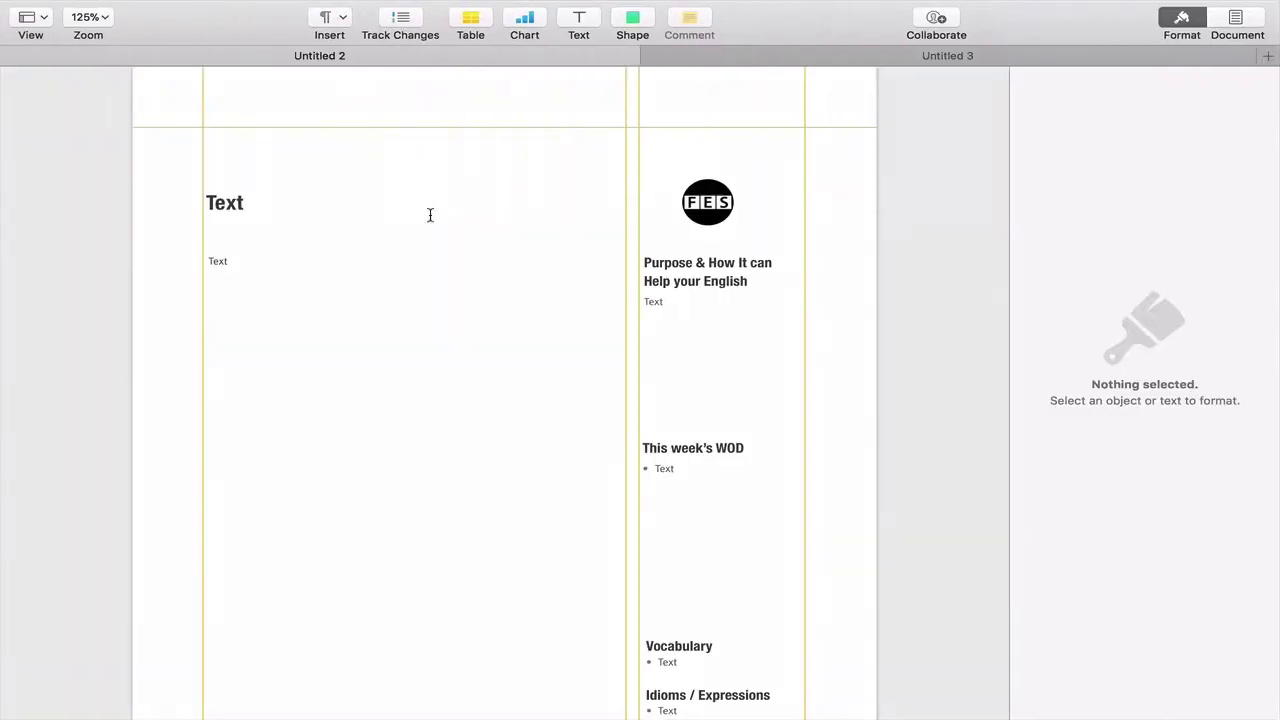
# Stretch the 'Text' heading box to the left column's right guide, then switch to the desktop.
pyautogui.click(243, 203)
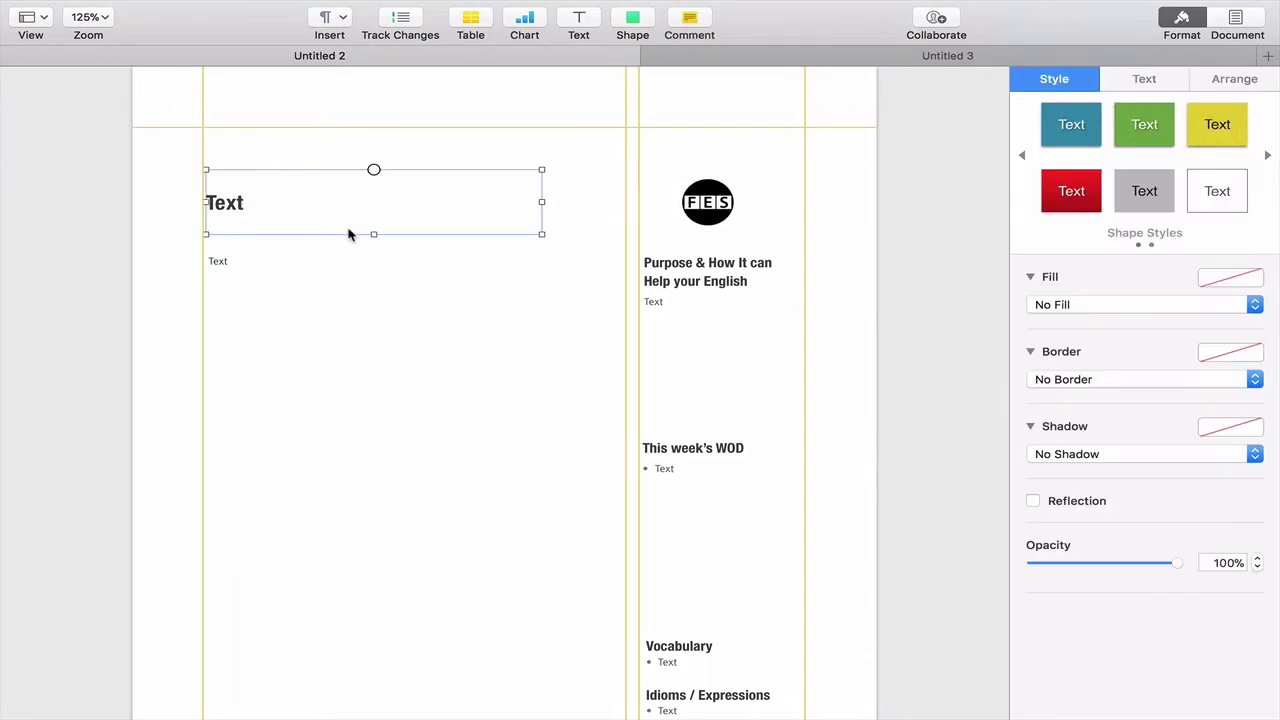
pyautogui.click(341, 258)
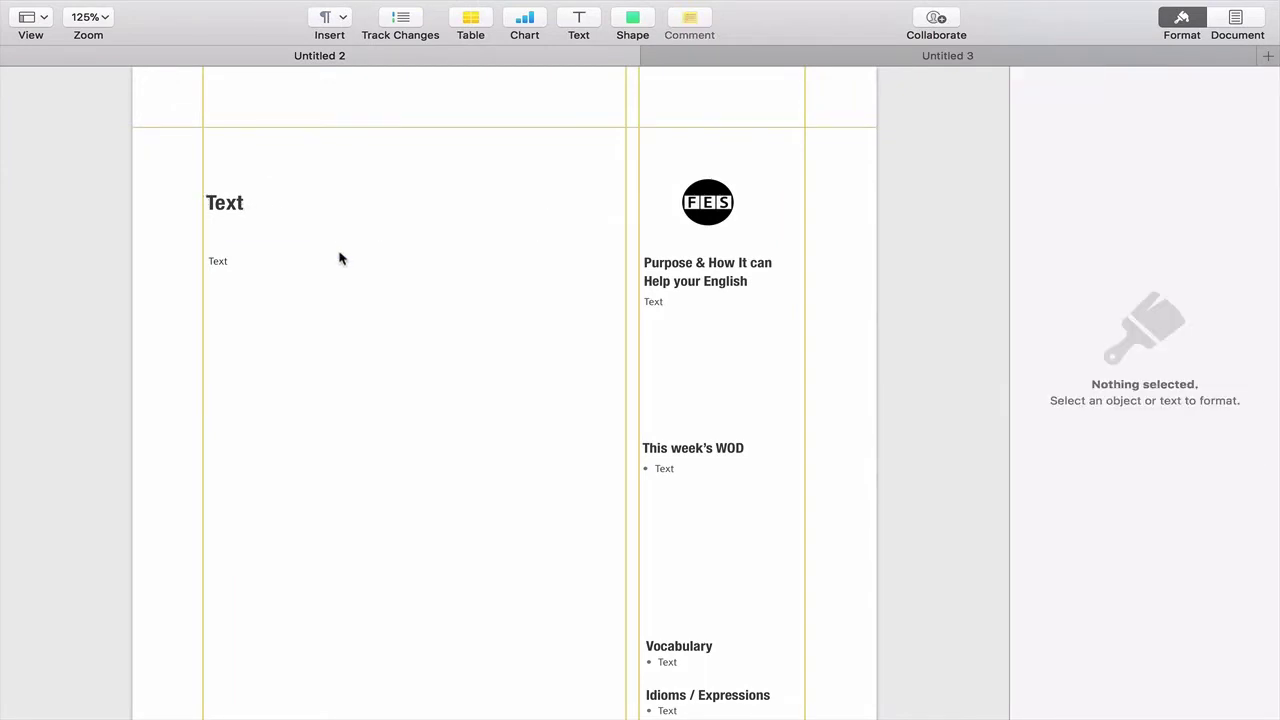
pyautogui.click(228, 210)
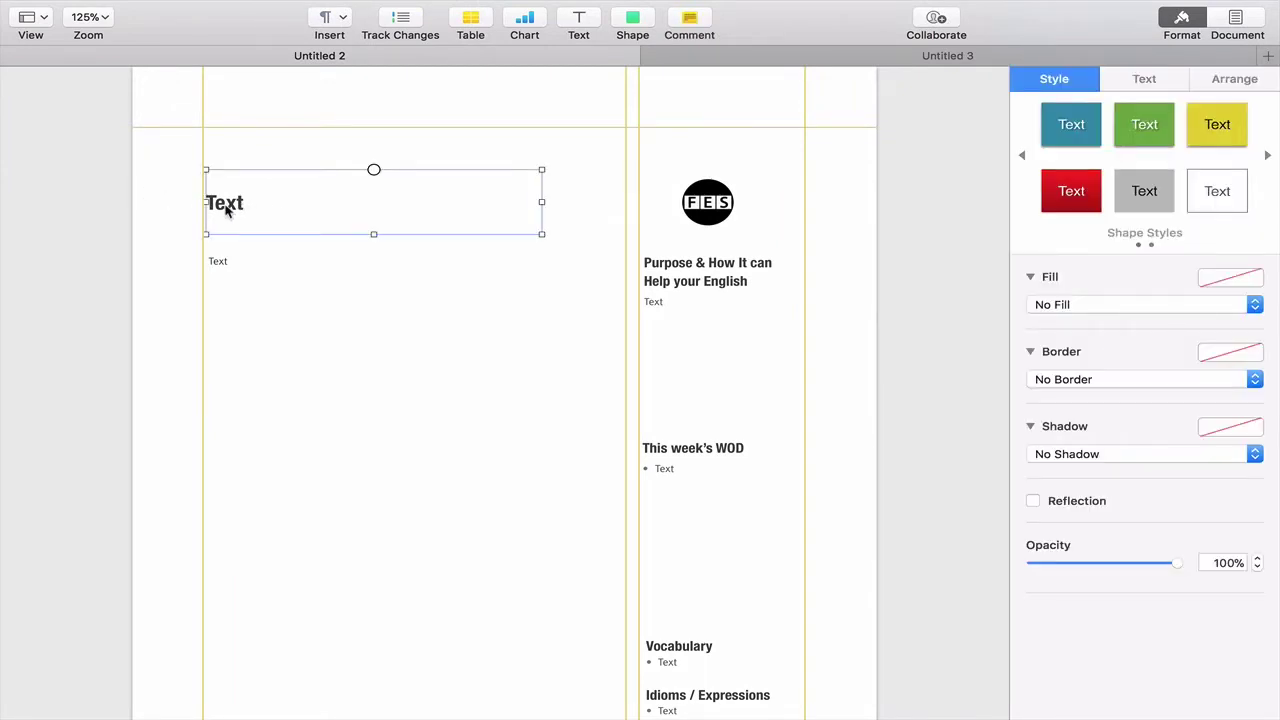
pyautogui.moveTo(541, 202); pyautogui.dragTo(623, 202)
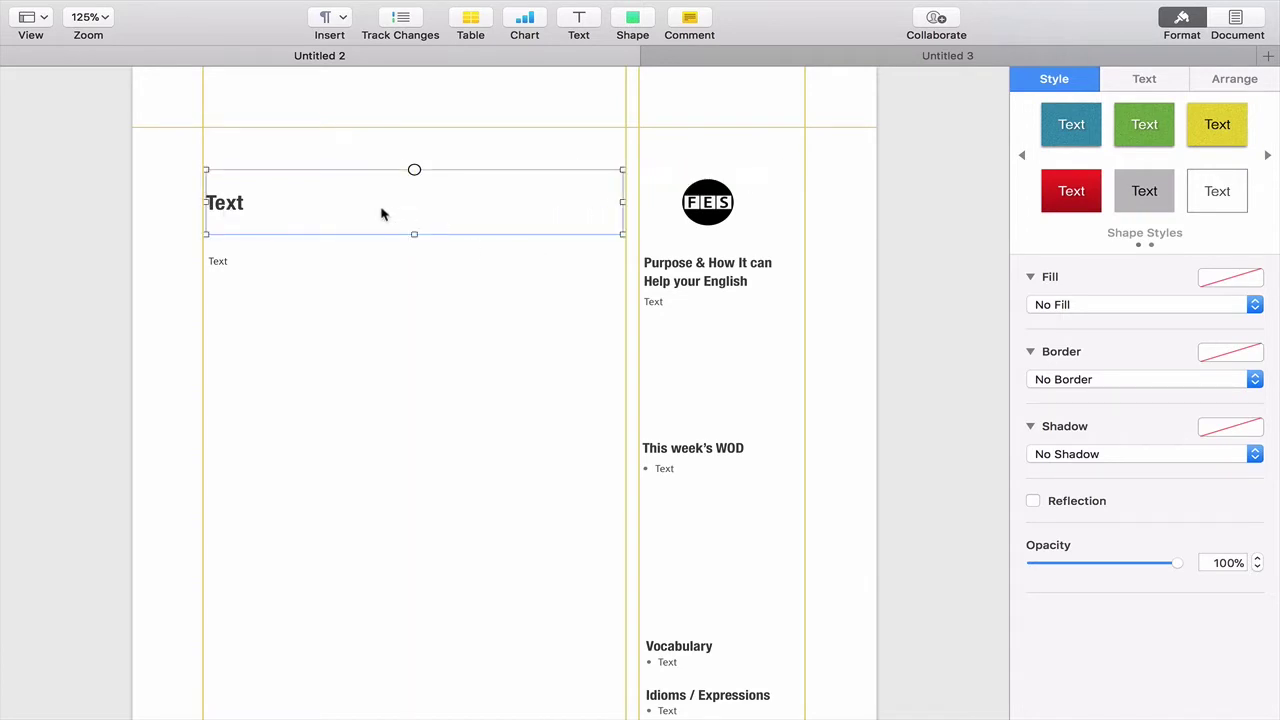
pyautogui.hotkey('ctrl', 'Right')
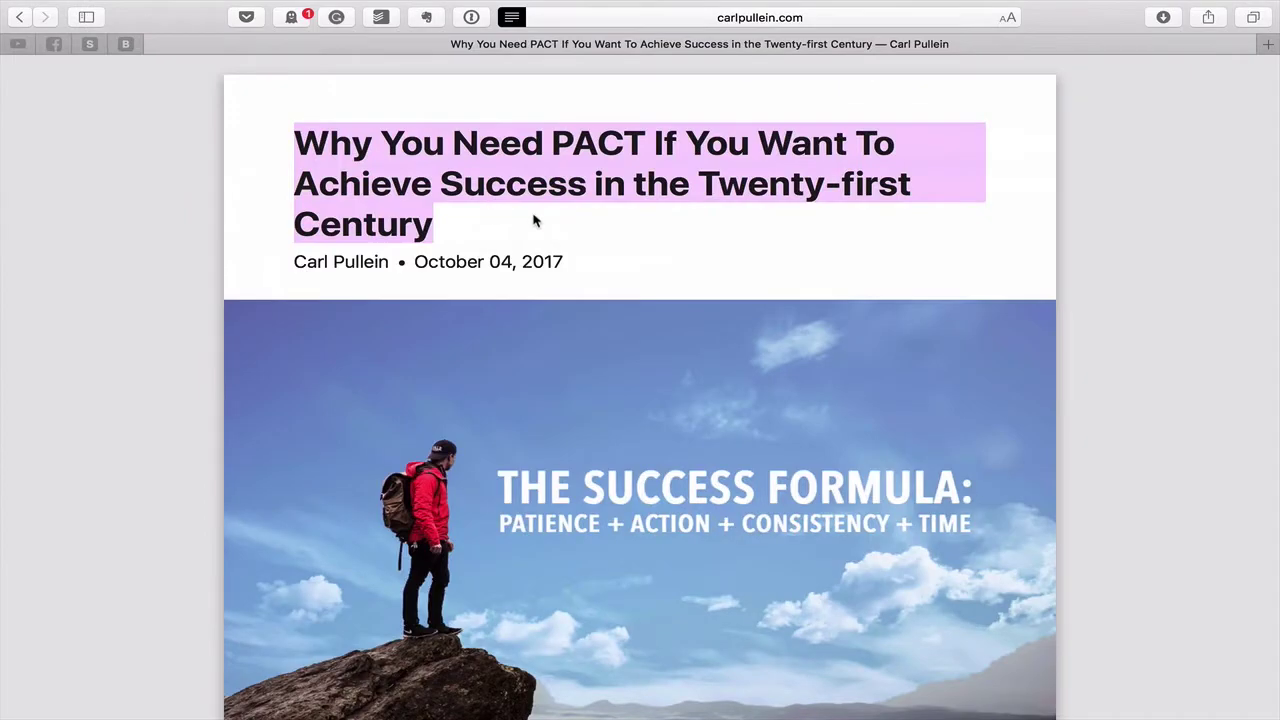
pyautogui.hotkey('ctrl', 'Left')
pyautogui.hotkey('ctrl', 'Left')
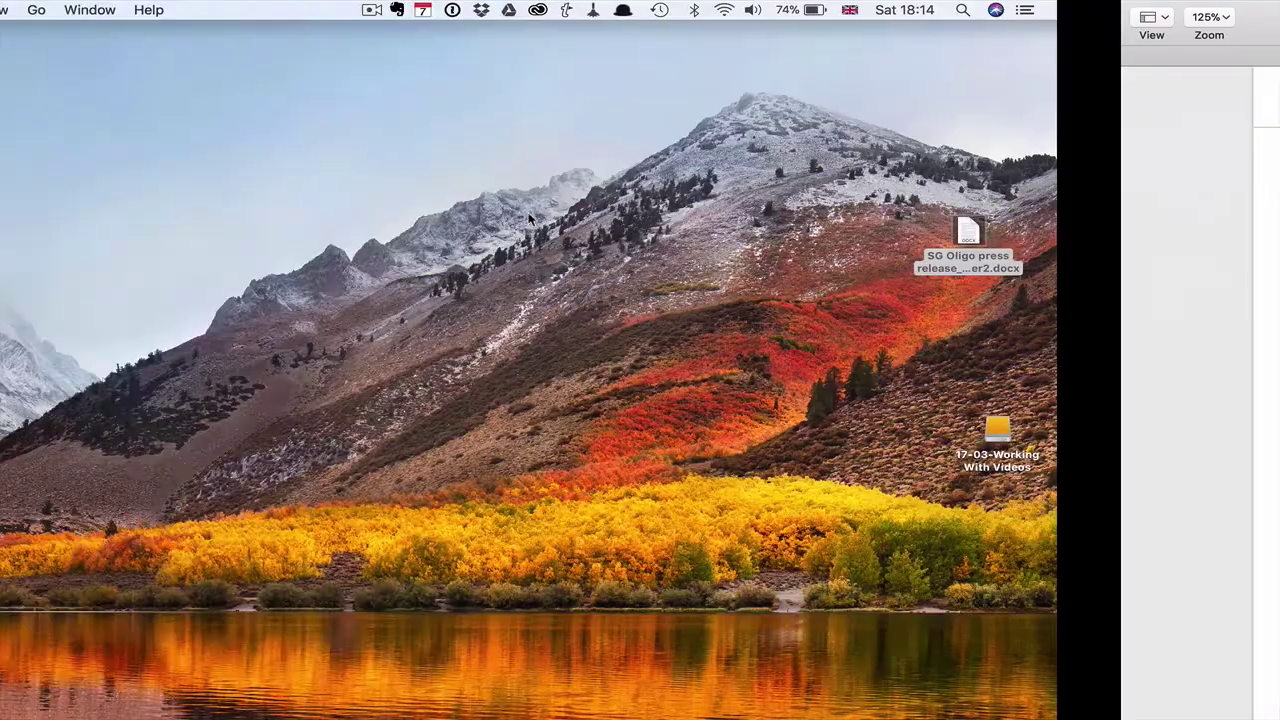
# Take the Ulysses window out of full screen and open the iCloud Inbox.
pyautogui.moveTo(563, 700)
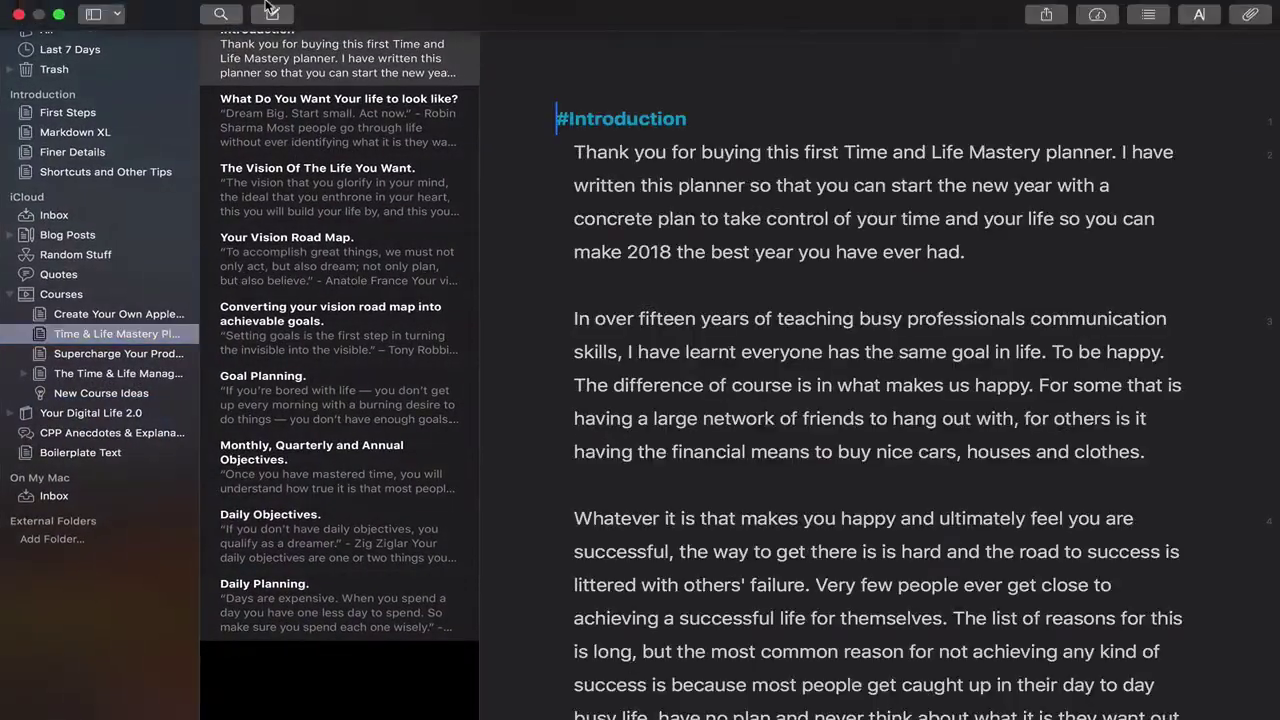
pyautogui.moveTo(130, 36)
pyautogui.click(59, 38)
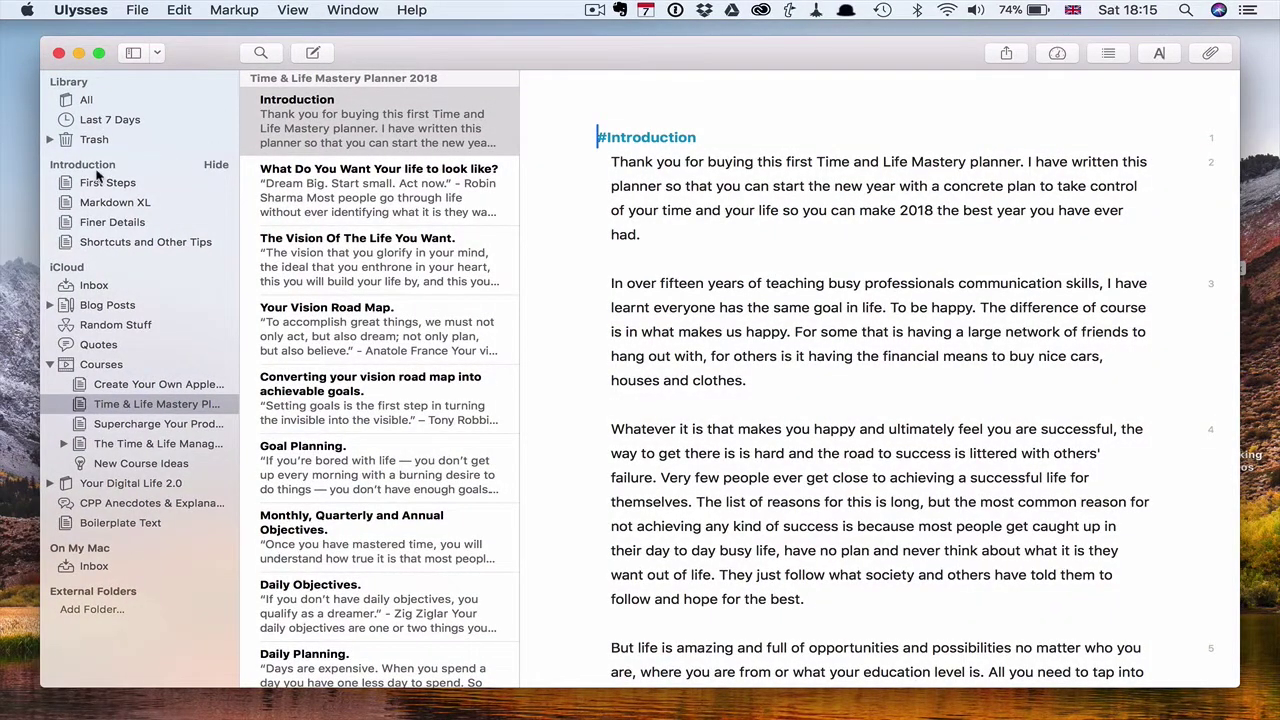
pyautogui.click(110, 286)
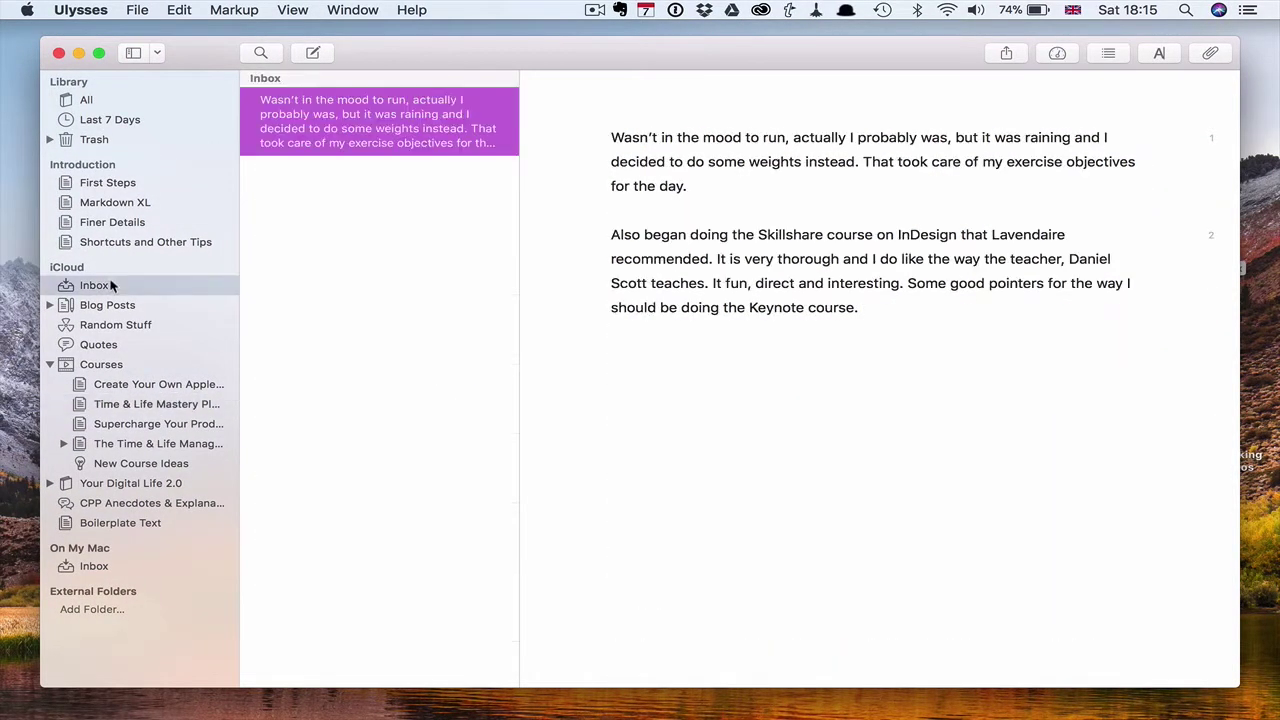
# Add a new Inbox sheet with the pasted PACT article title, then return to Safari.
pyautogui.click(388, 264)
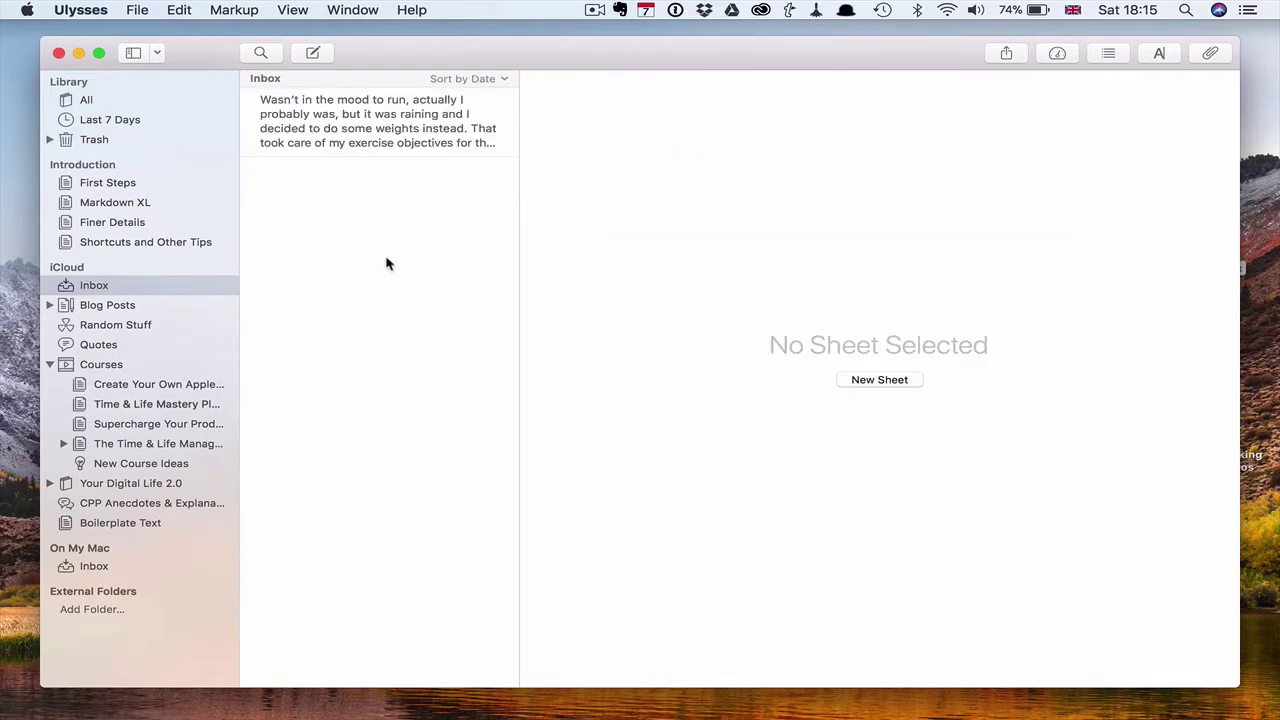
pyautogui.click(900, 384)
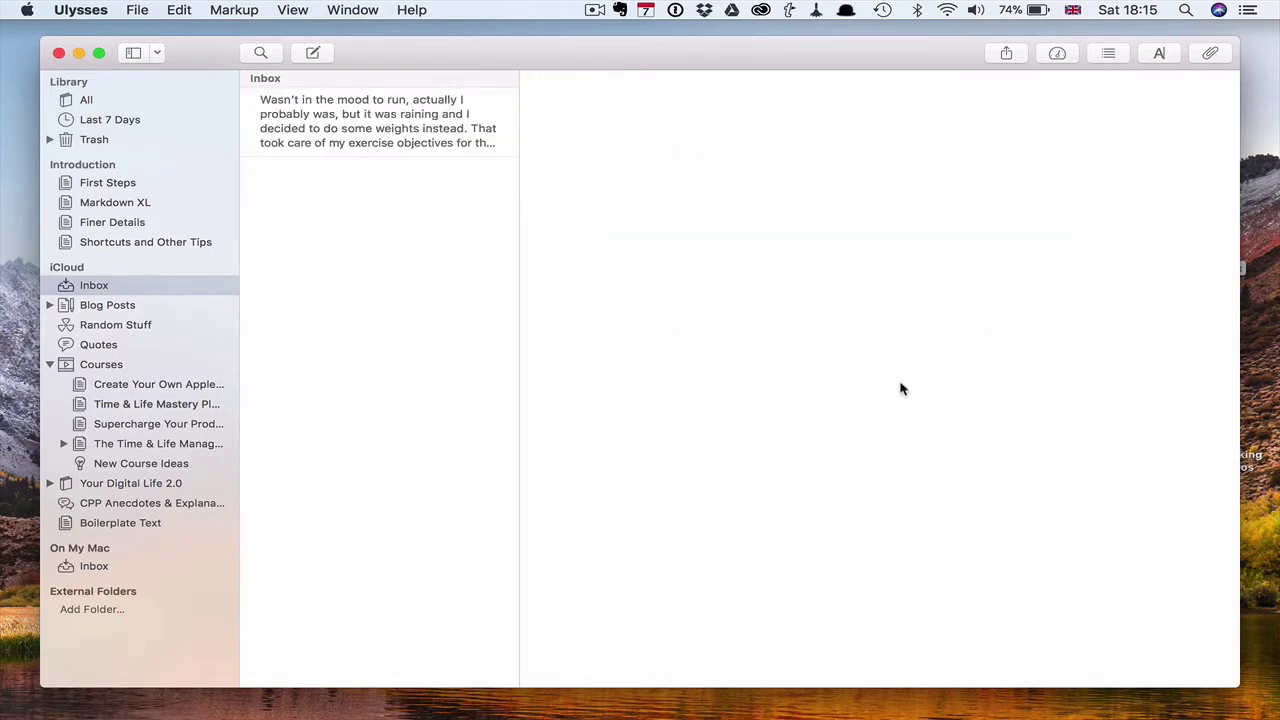
pyautogui.write('Why You Need PACT If You Want To Achieve Success in the Twenty-first Century')
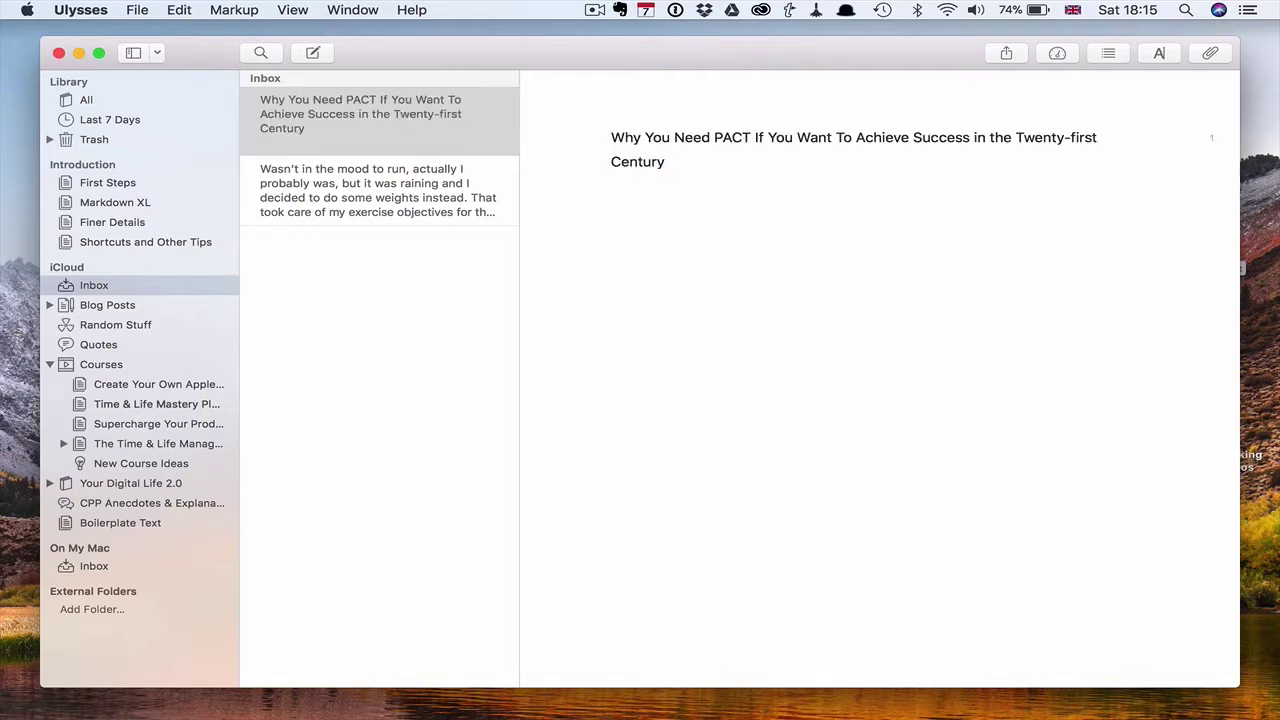
pyautogui.hotkey('ctrl', 'Right')
pyautogui.hotkey('ctrl', 'Right')
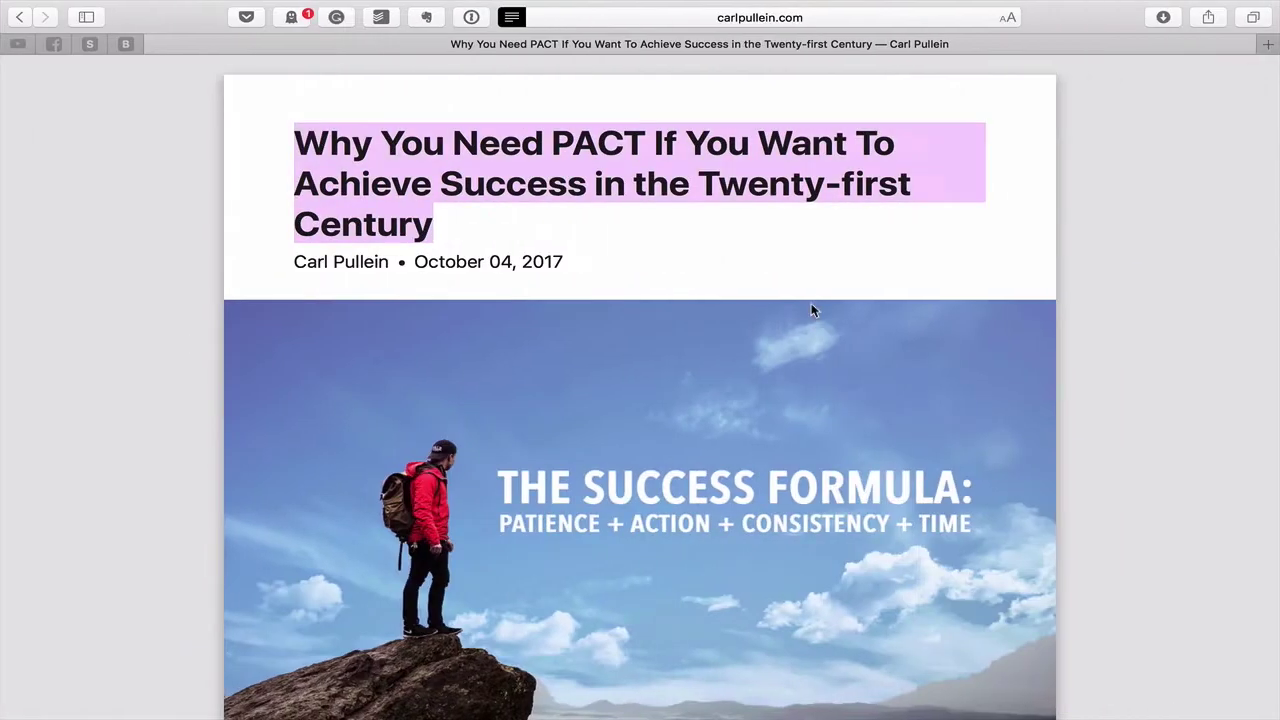
# Copy the PACT article body from its first paragraph to the last line, then switch to Ulysses.
pyautogui.scroll(-10, 811, 303)
pyautogui.scroll(4, 811, 303)
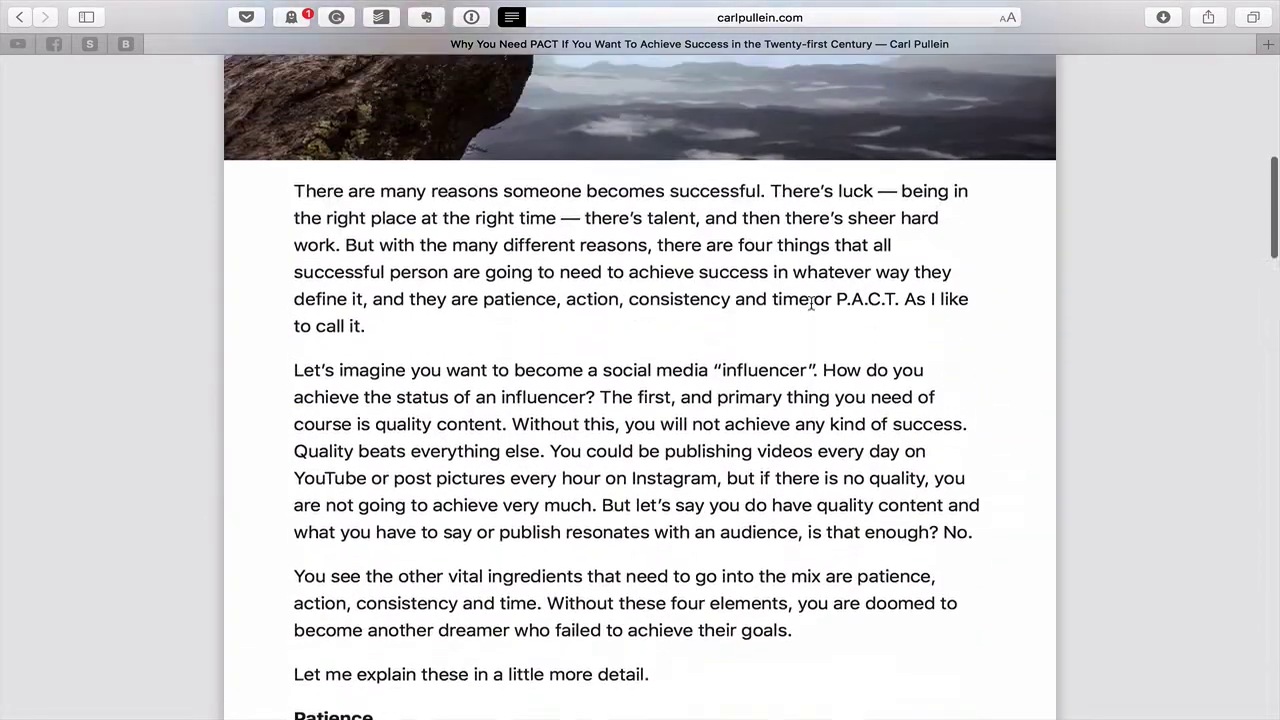
pyautogui.scroll(1, 811, 303)
pyautogui.moveTo(294, 243); pyautogui.dragTo(798, 434)
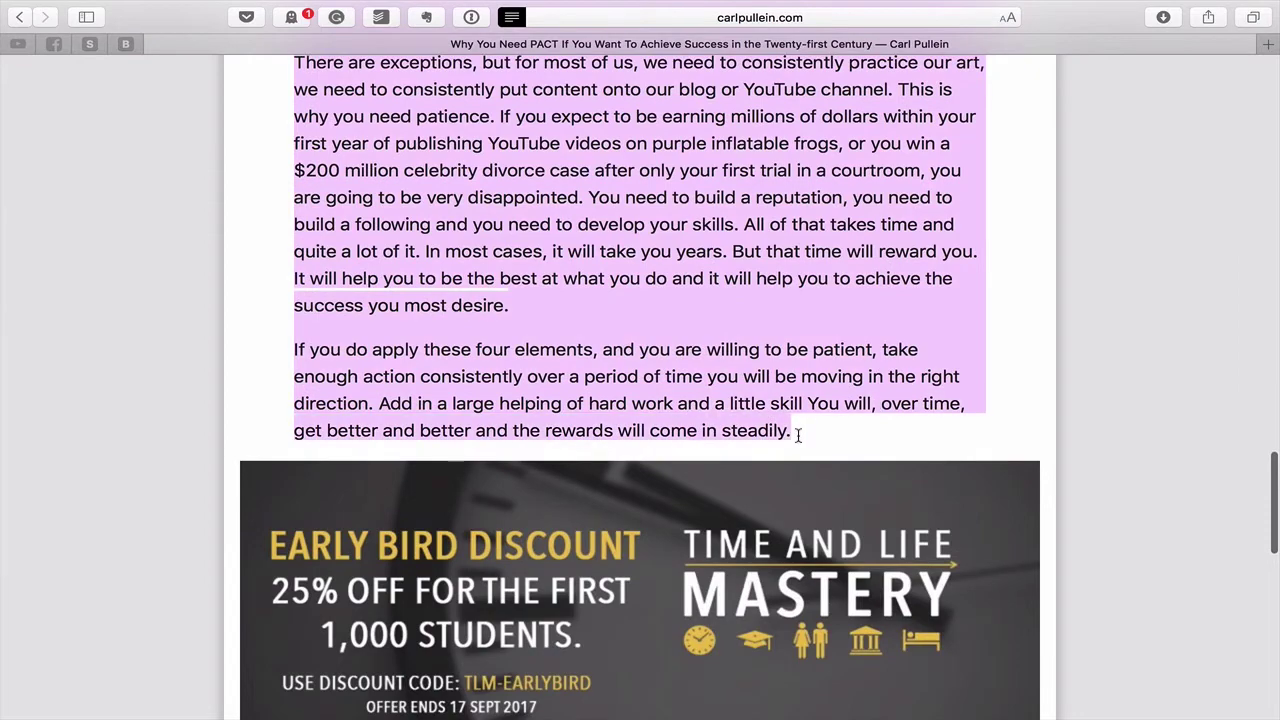
pyautogui.hotkey('ctrl', 'Left')
pyautogui.hotkey('ctrl', 'Left')
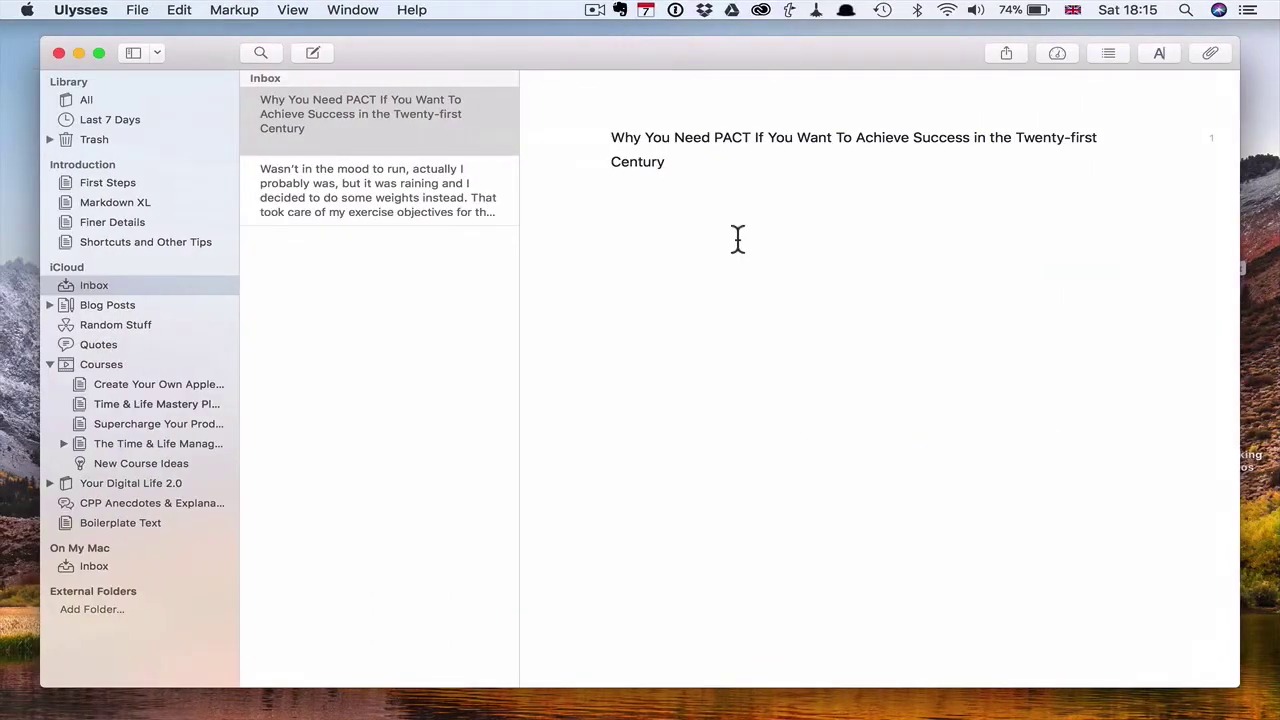
# Paste the article below the title, adding blank lines after the opening paragraphs and before Patience.
pyautogui.press('super+v')
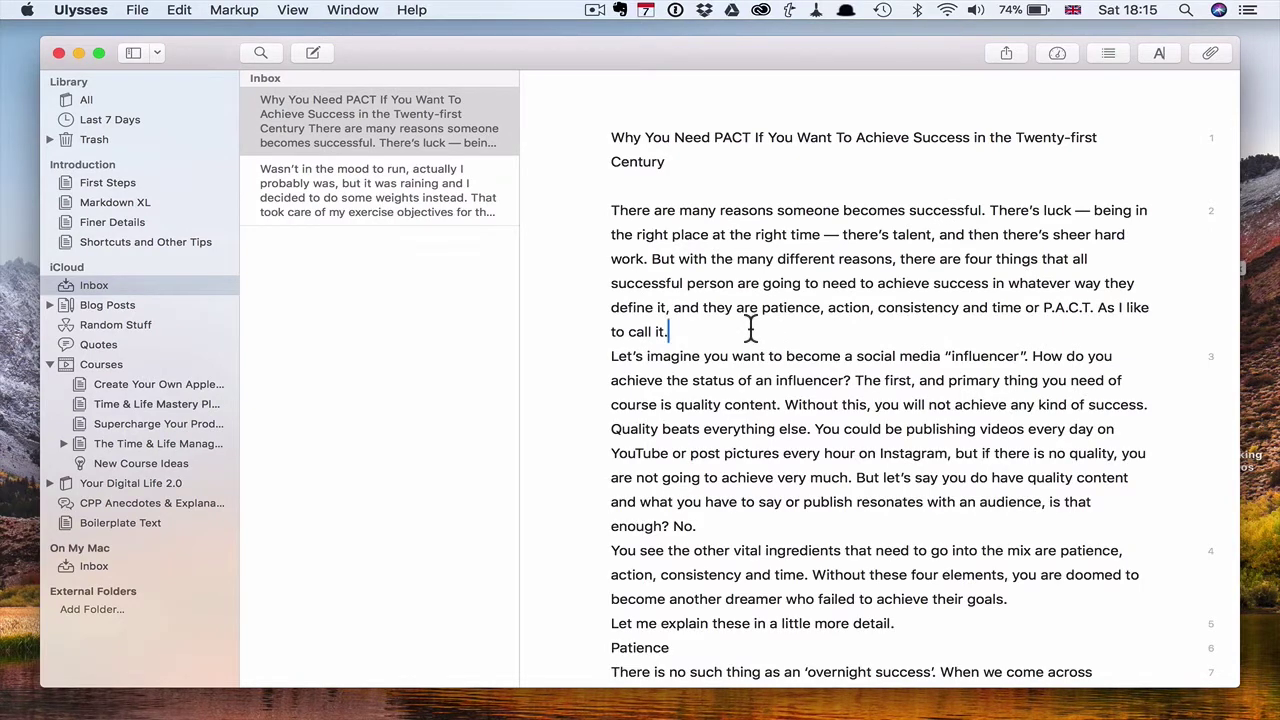
pyautogui.press('Return')
pyautogui.click(734, 553)
pyautogui.press('Return')
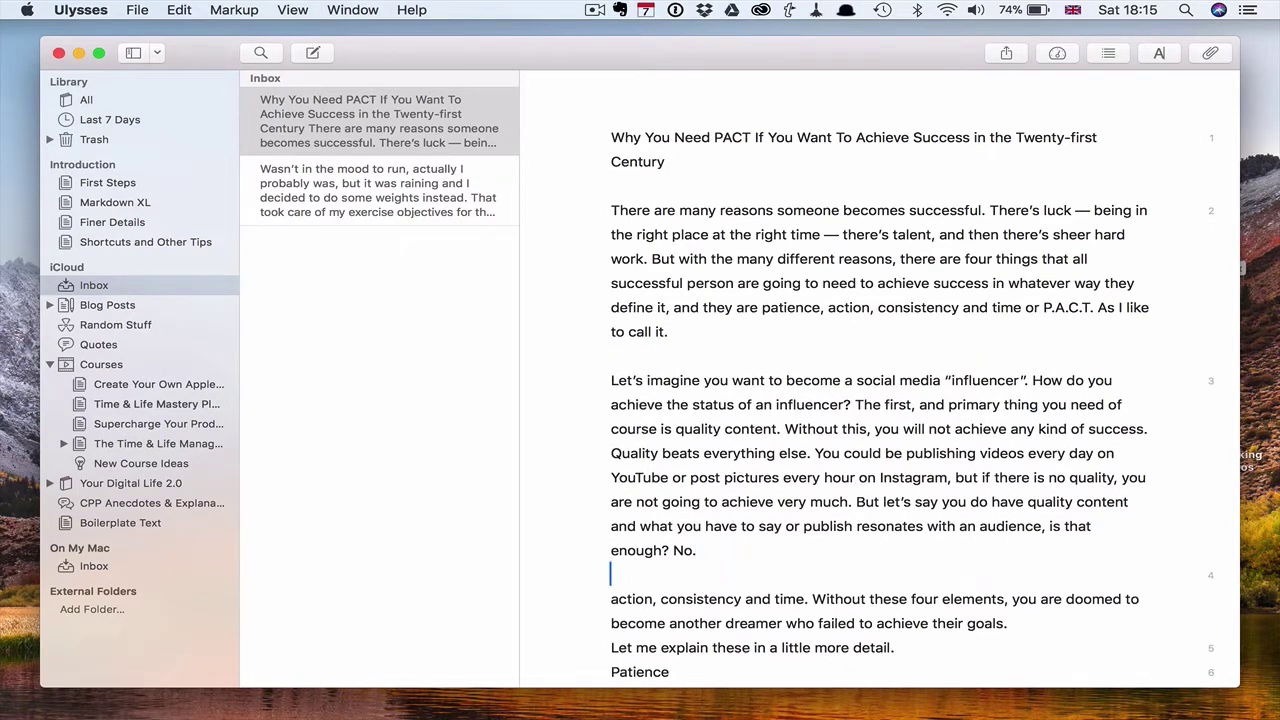
pyautogui.scroll(-3, 686, 574)
pyautogui.click(911, 560)
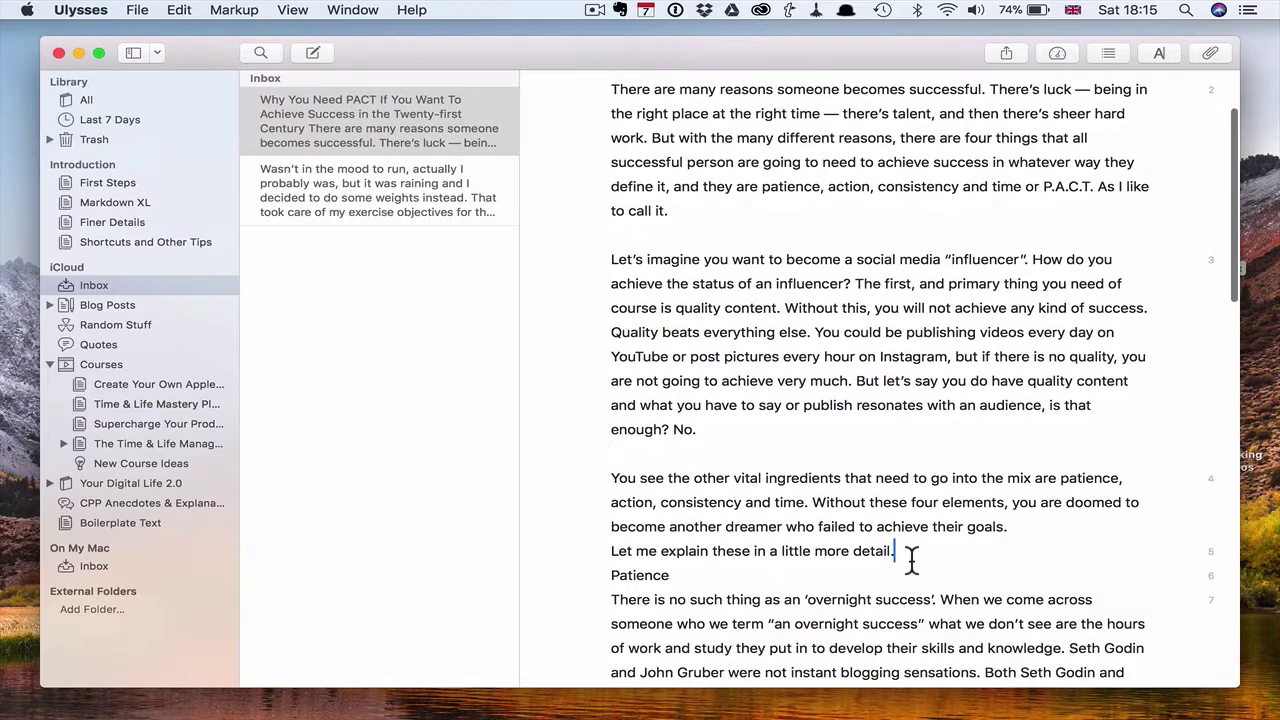
pyautogui.press('Return')
# Add blank lines after 'loyal fans.' and before the Action and Consistency headings.
pyautogui.scroll(-5, 892, 517)
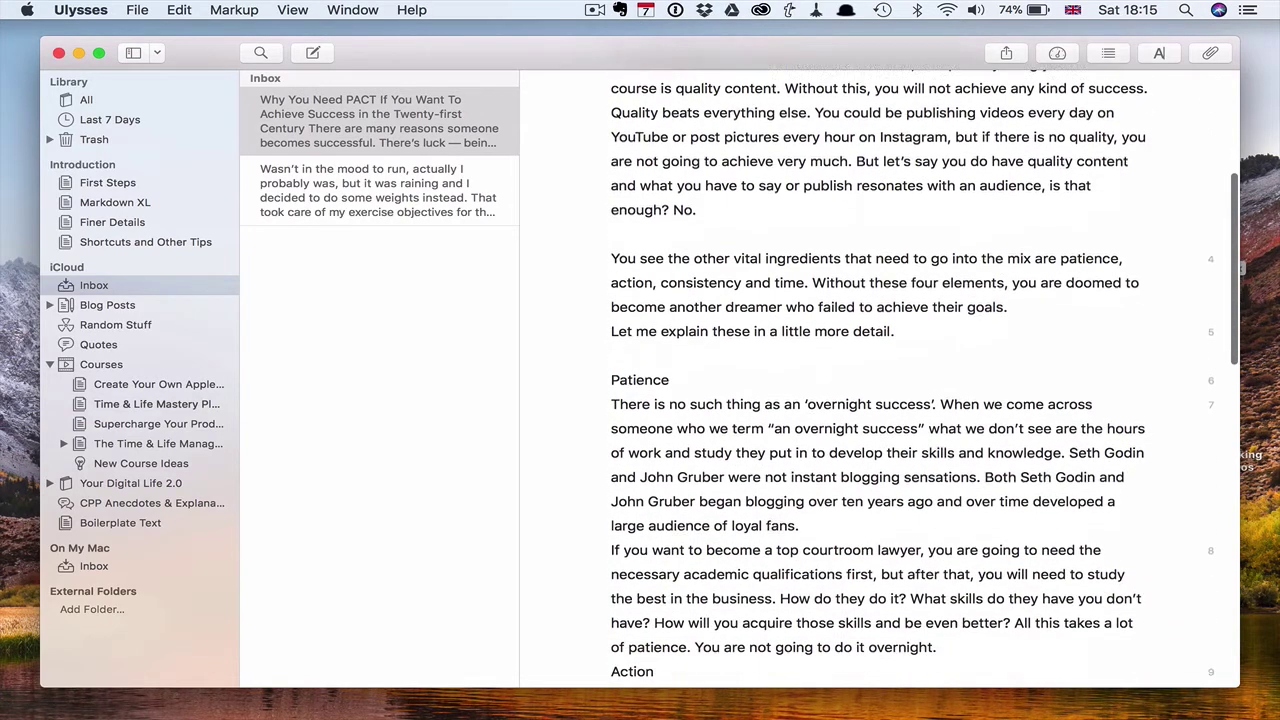
pyautogui.click(845, 527)
pyautogui.press('Return')
pyautogui.scroll(-4, 900, 537)
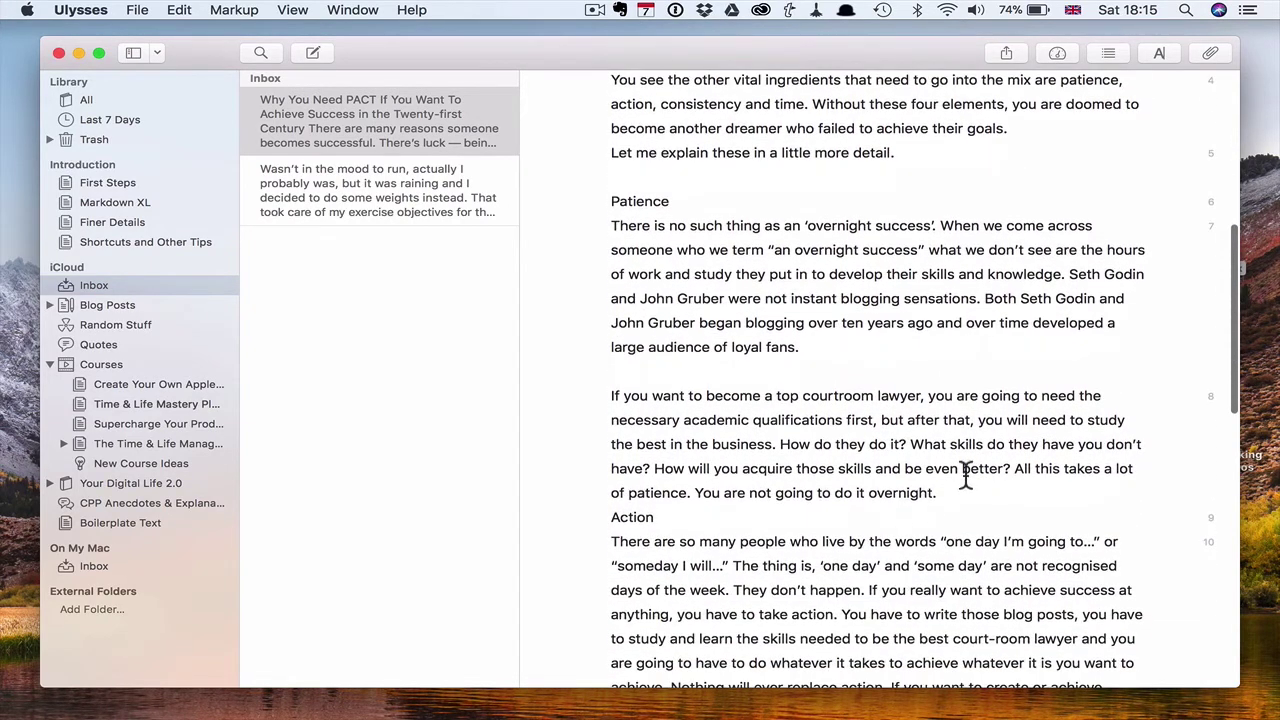
pyautogui.click(961, 505)
pyautogui.press('Return')
pyautogui.scroll(-8, 893, 493)
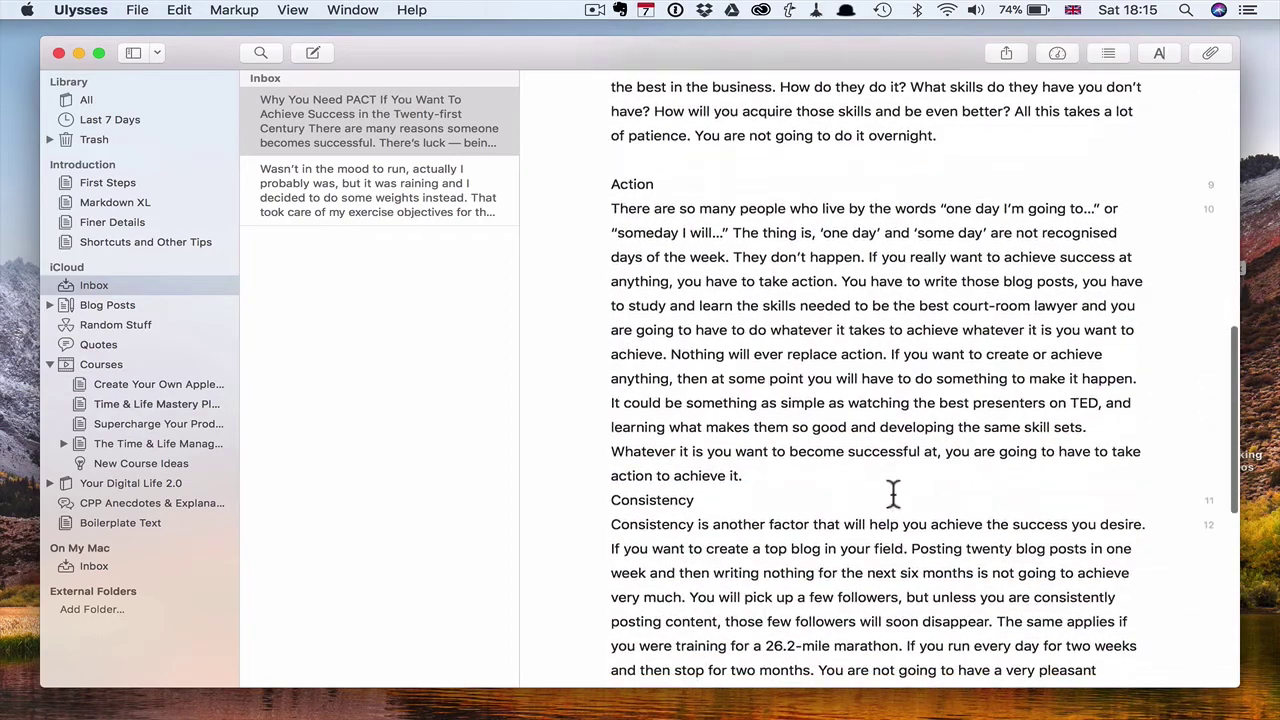
pyautogui.click(787, 478)
pyautogui.press('Return')
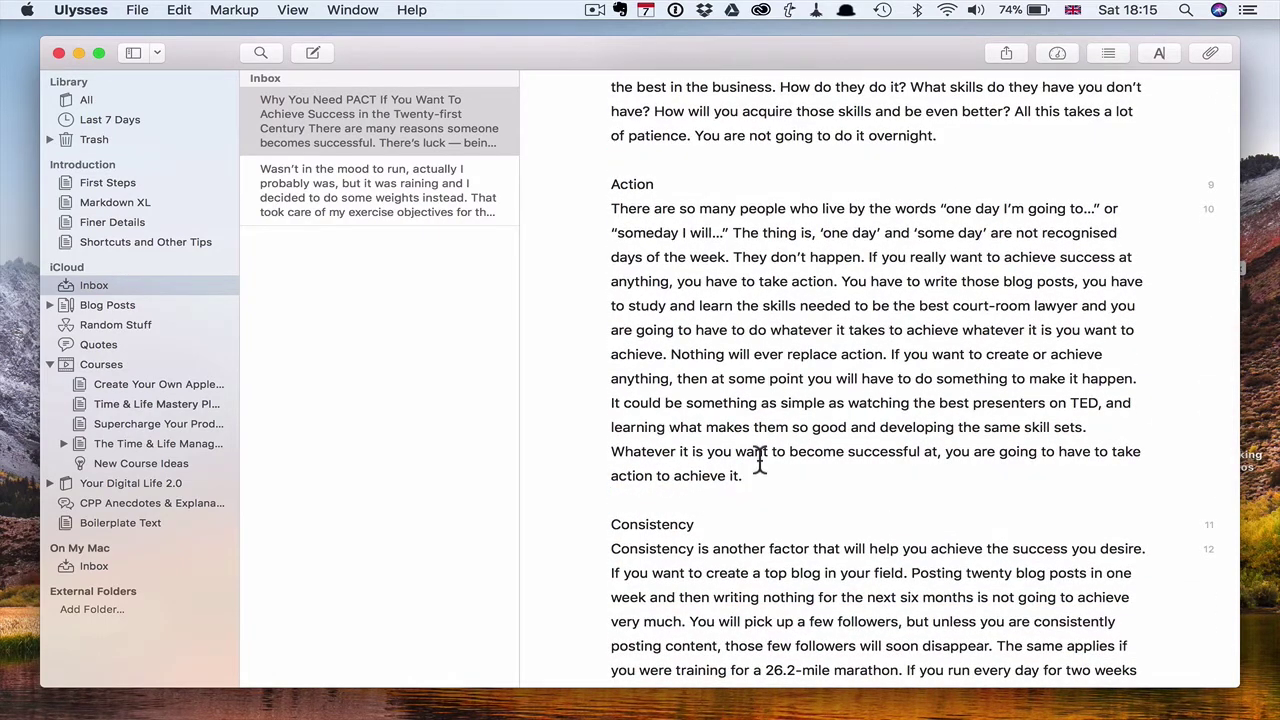
pyautogui.scroll(15, 757, 455)
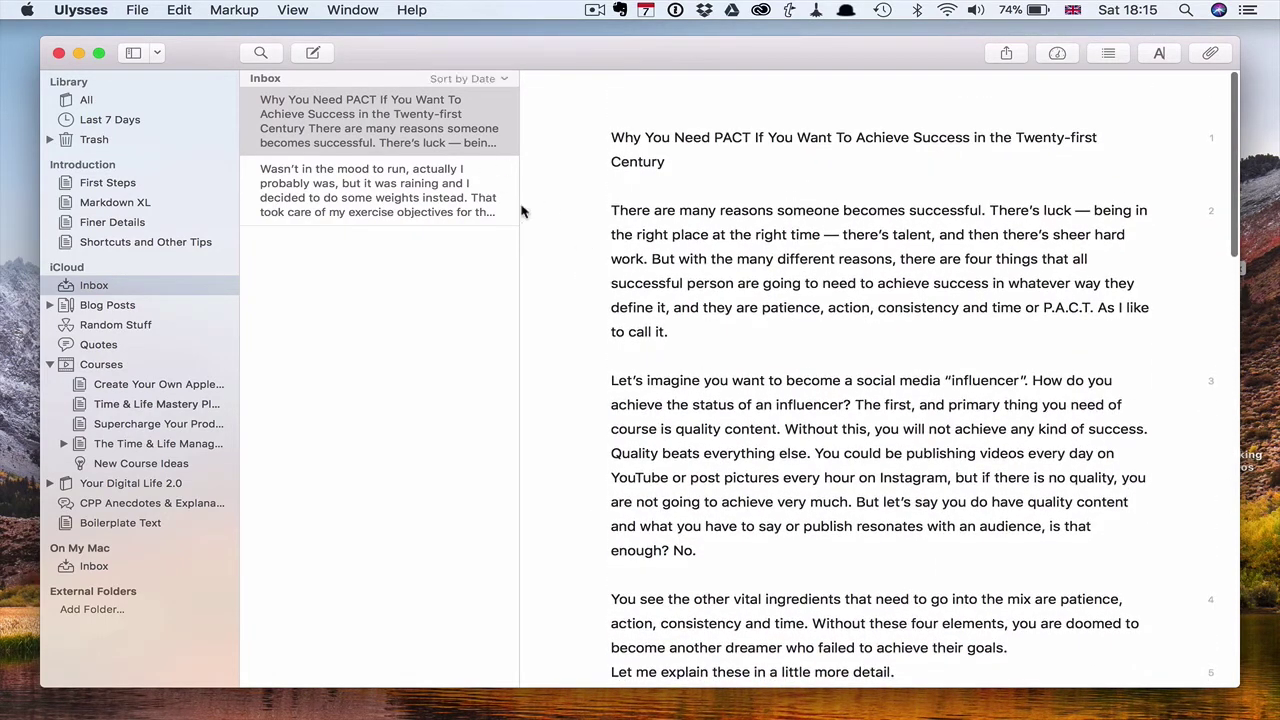
# Replace the Pages heading placeholder 'Text' with the copied article title followed by a period.
pyautogui.moveTo(608, 136); pyautogui.dragTo(682, 170)
pyautogui.press('super+c')
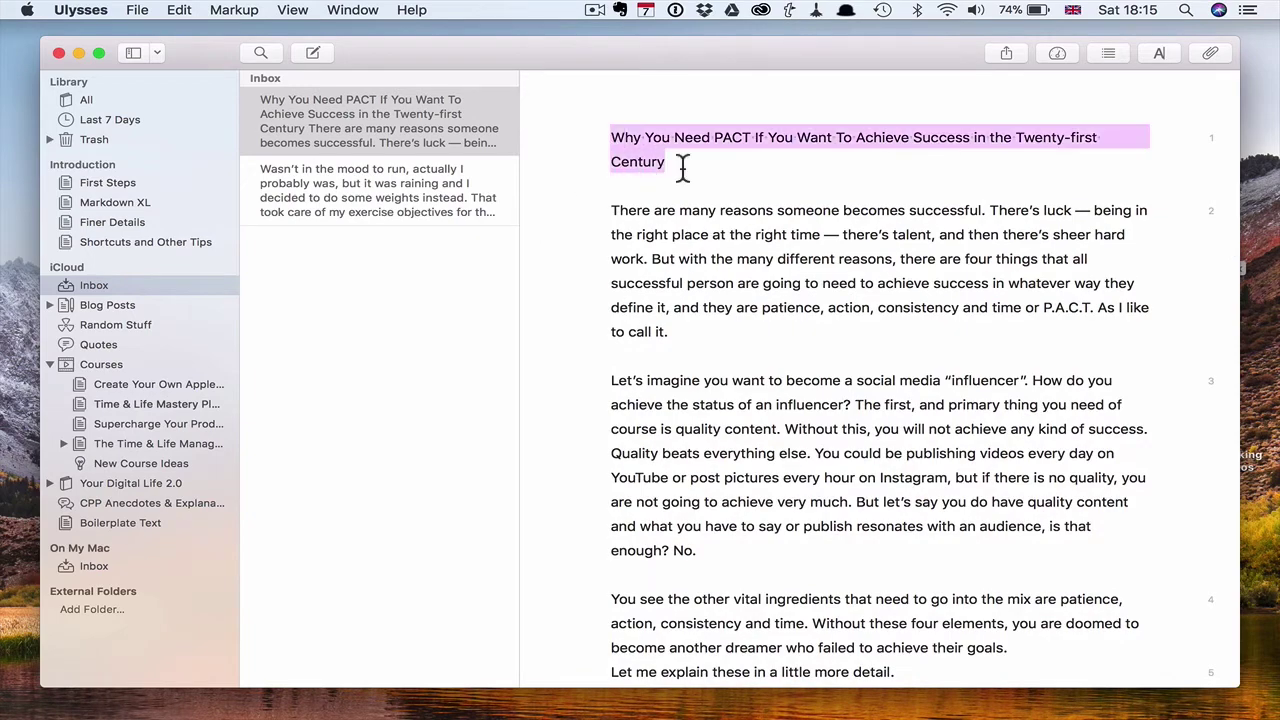
pyautogui.hotkey('ctrl', 'Right')
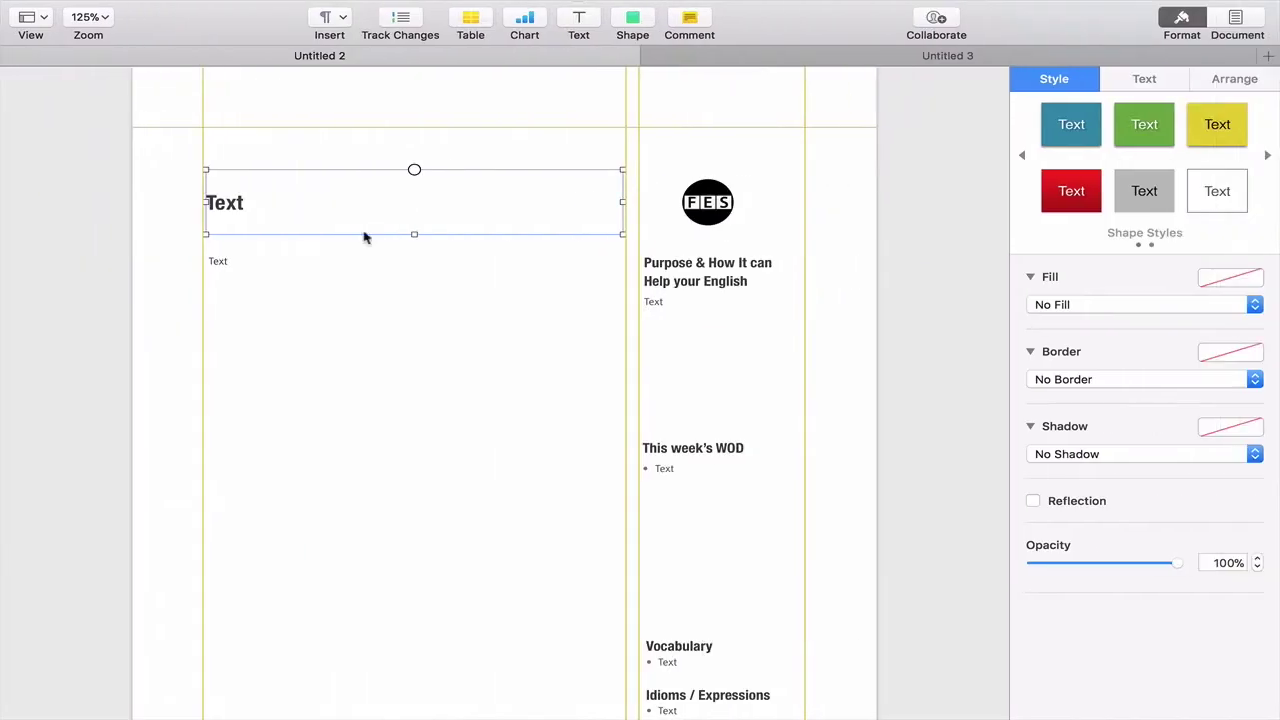
pyautogui.click(253, 201)
pyautogui.doubleClick(253, 201)
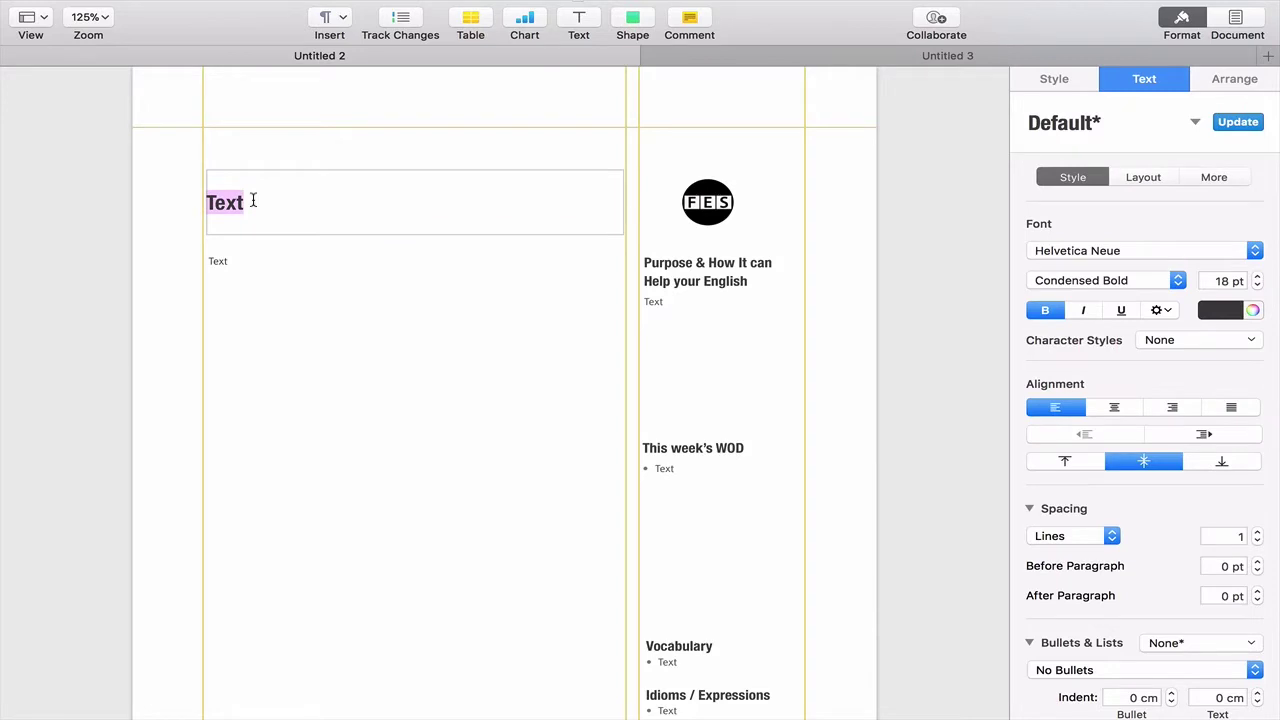
pyautogui.press('super+v')
pyautogui.write('.')
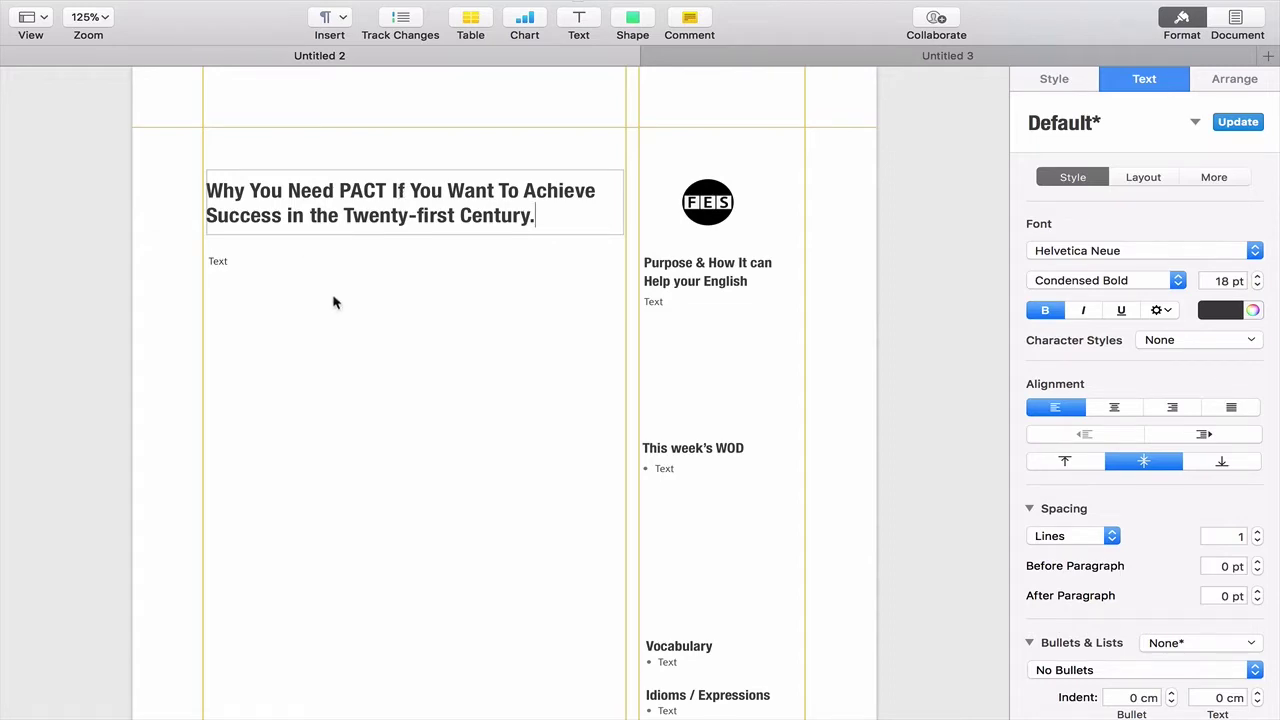
# Paste the Ulysses text from the opening paragraph through 'overnight.' into the Pages two-column body box.
pyautogui.hotkey('ctrl', 'Left')
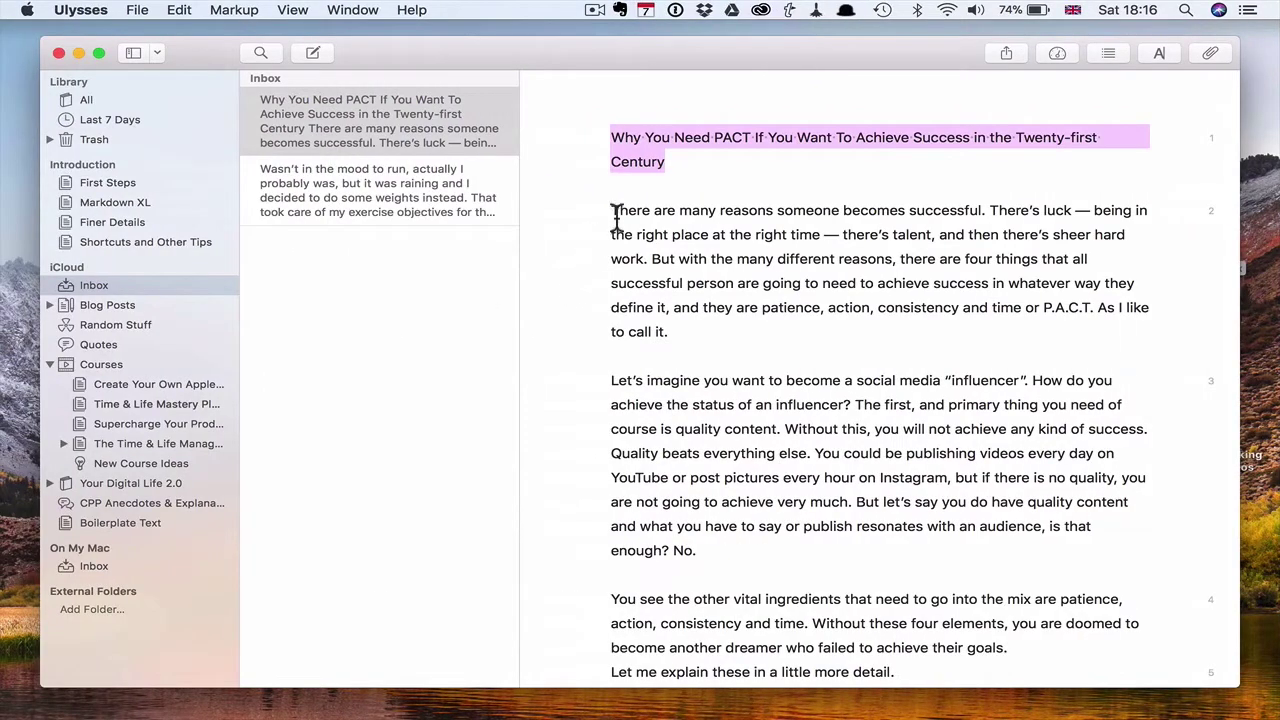
pyautogui.moveTo(615, 215); pyautogui.dragTo(960, 560)
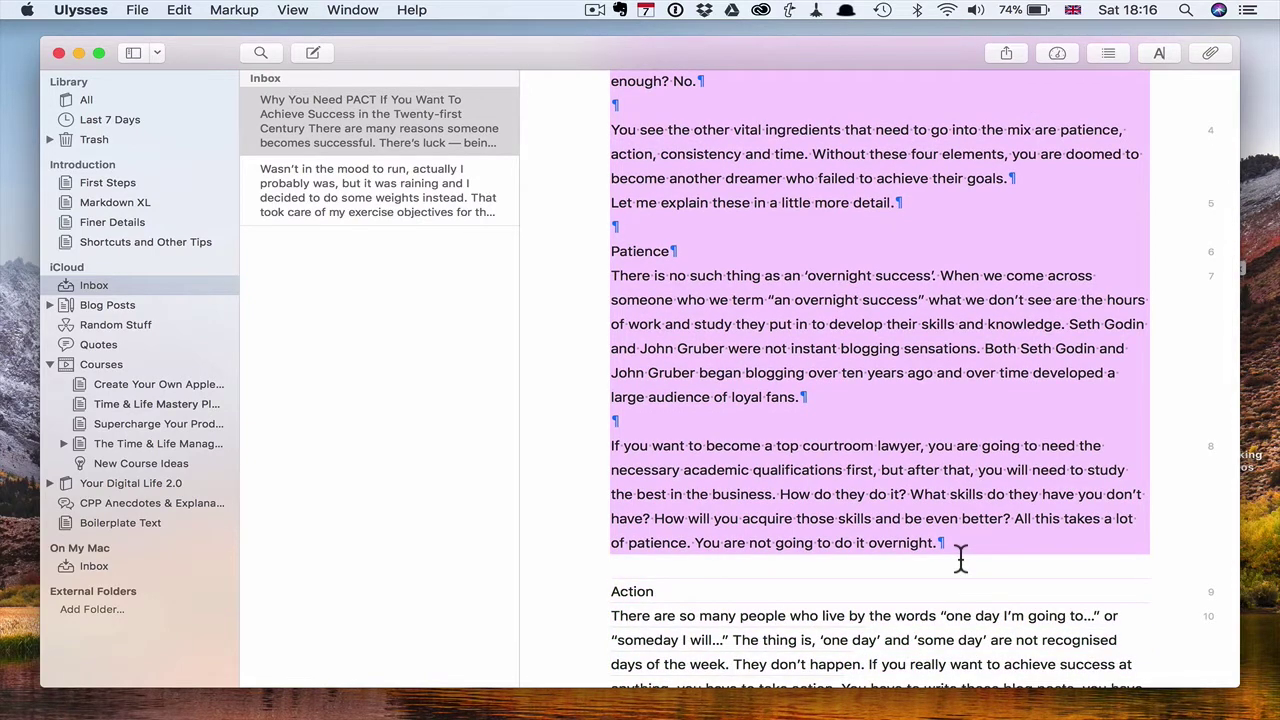
pyautogui.hotkey('ctrl', 'Right')
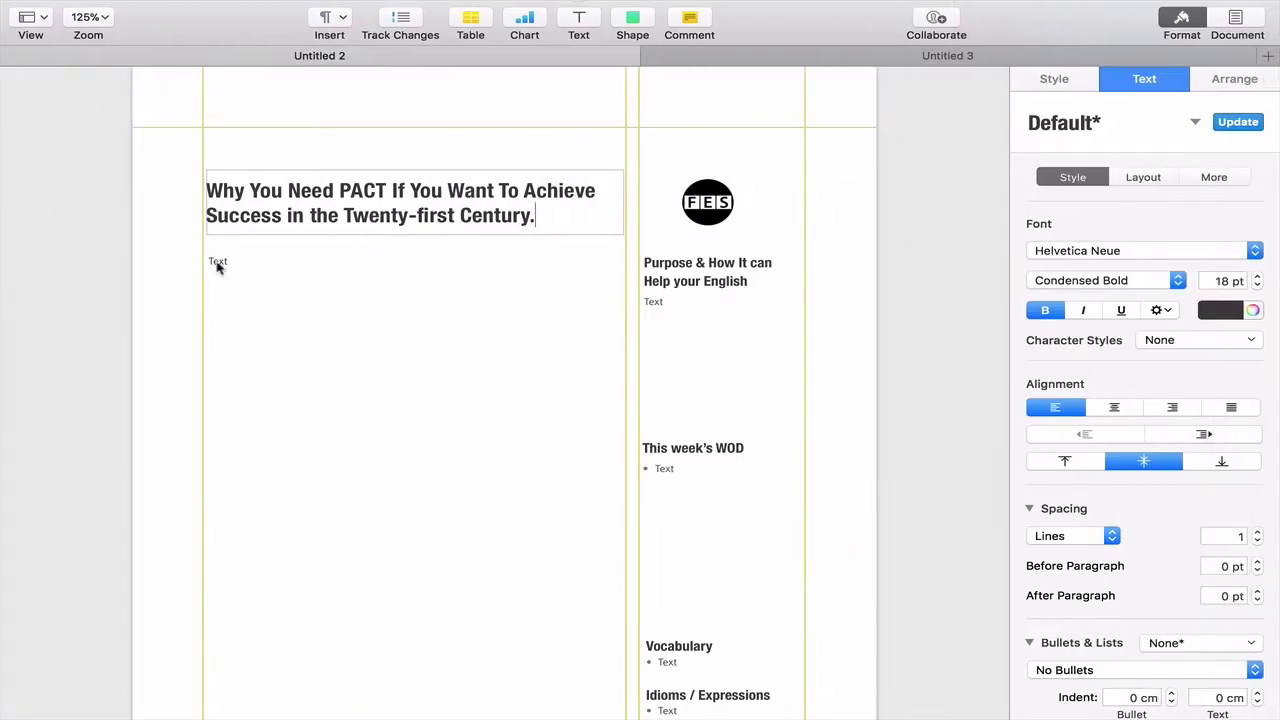
pyautogui.click(221, 273)
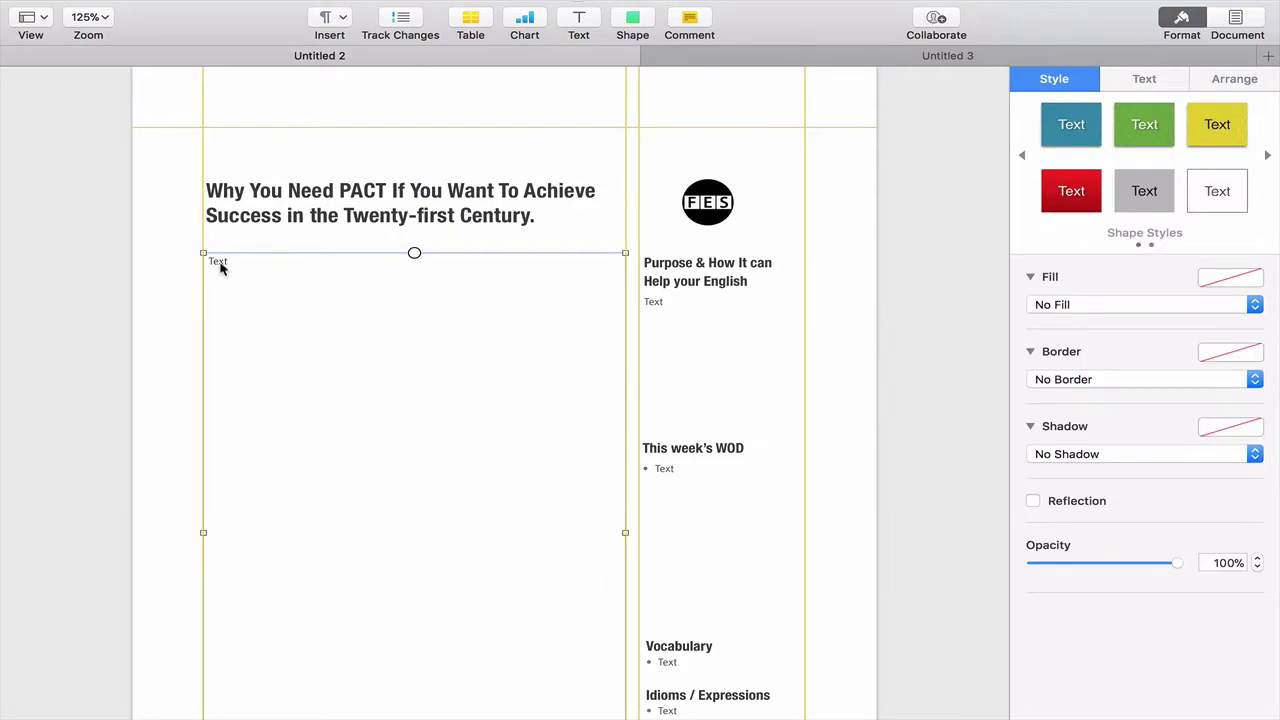
pyautogui.click(220, 262)
pyautogui.press('super+v')
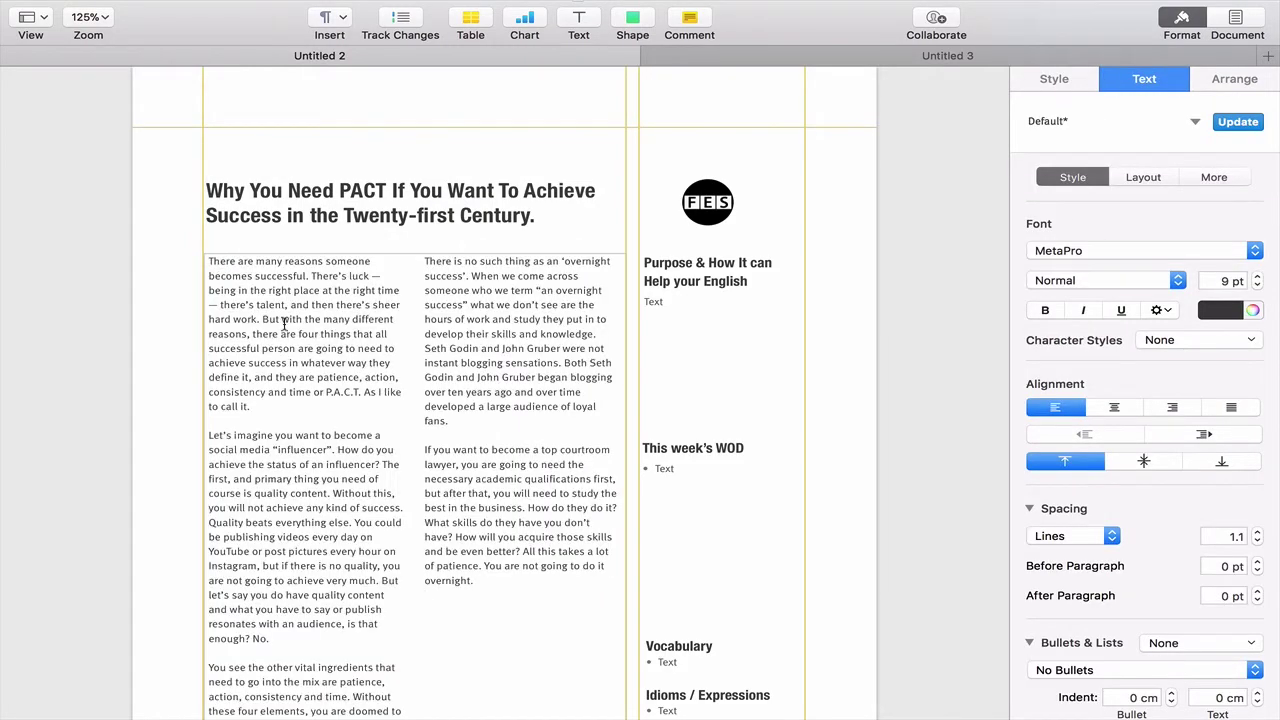
# Zoom and scroll around the Pages page to inspect the pasted two-column article text.
pyautogui.scroll(-5, 284, 323)
pyautogui.scroll(2, 284, 323)
pyautogui.scroll(3, 300, 340)
pyautogui.scroll(3, 314, 356)
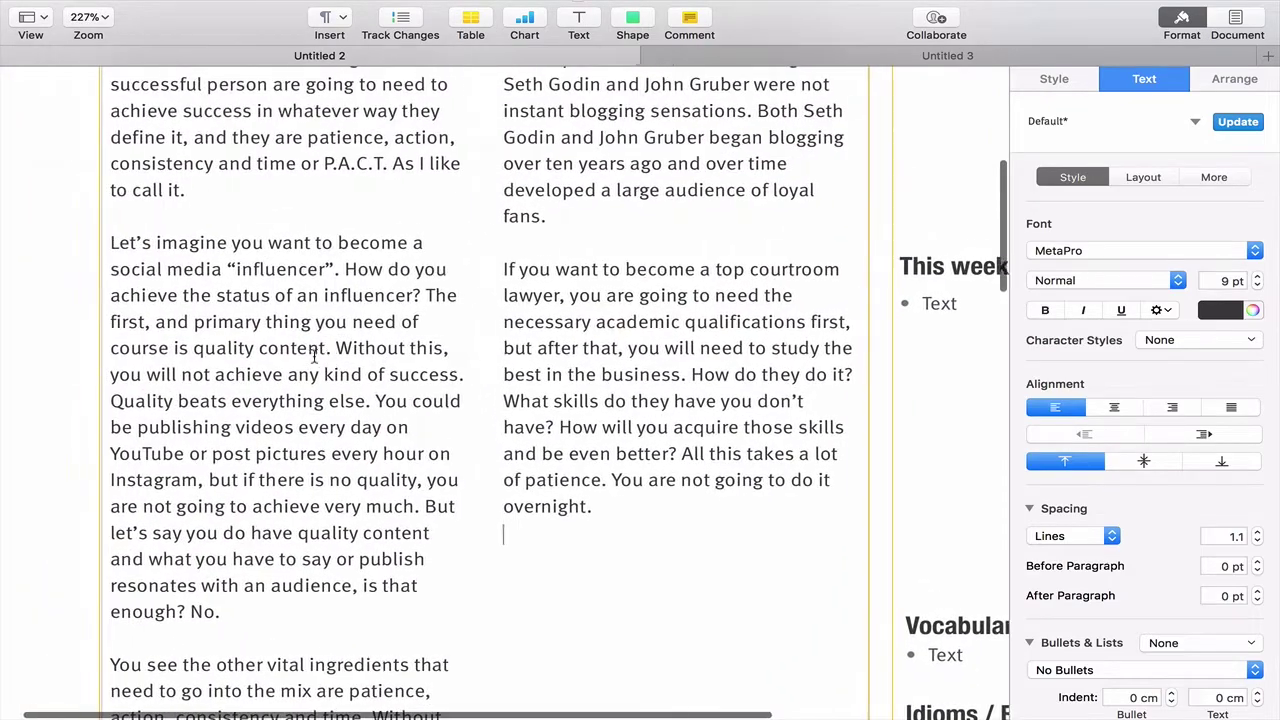
pyautogui.scroll(5, 314, 352)
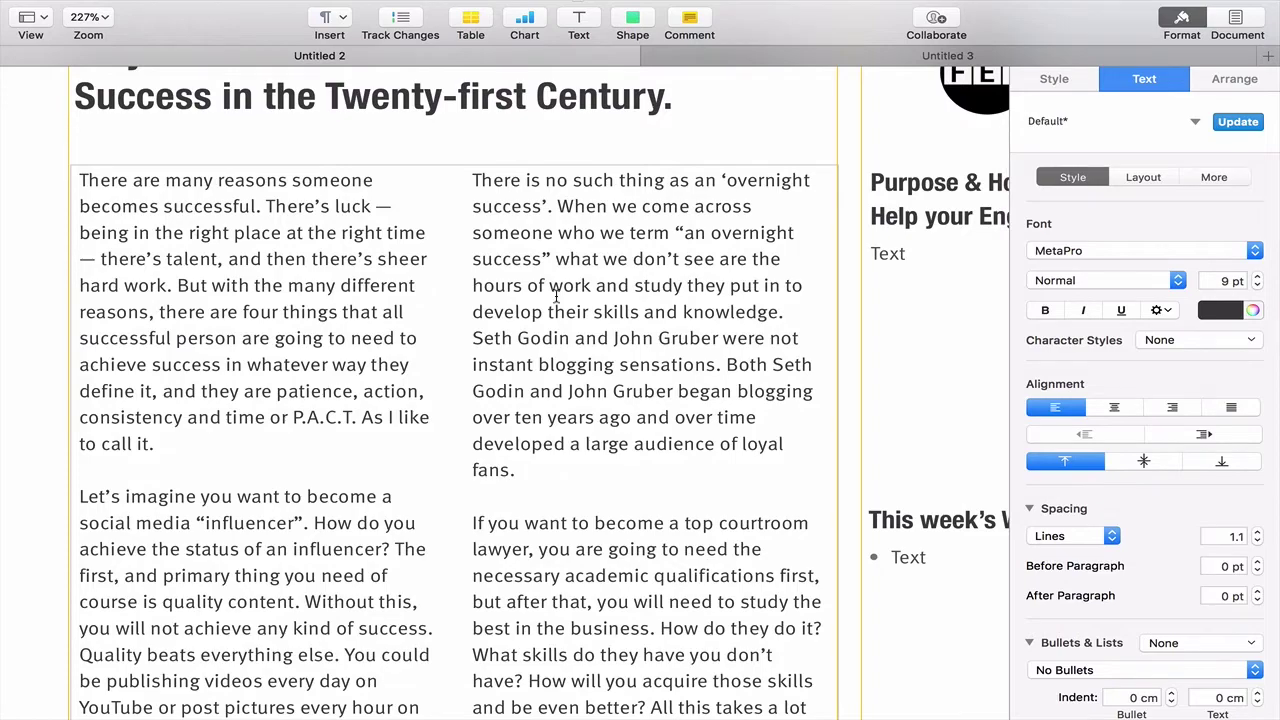
pyautogui.scroll(-5, 556, 296)
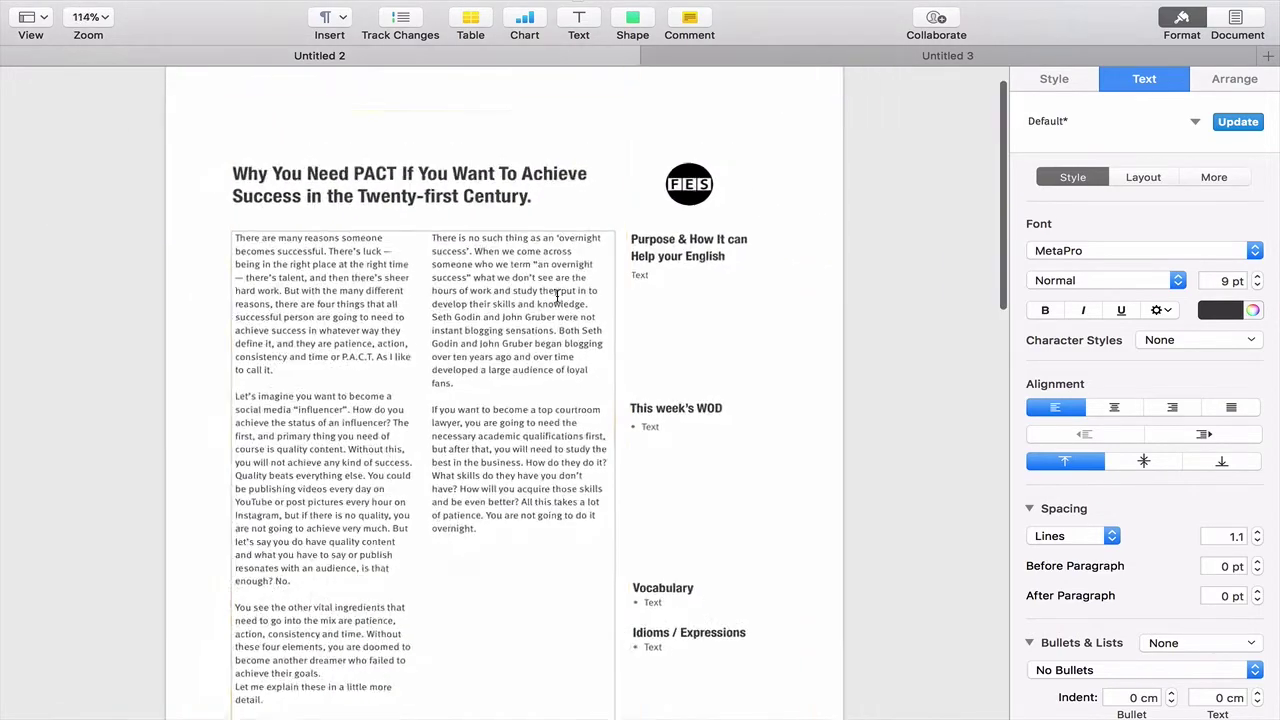
pyautogui.scroll(-2, 557, 293)
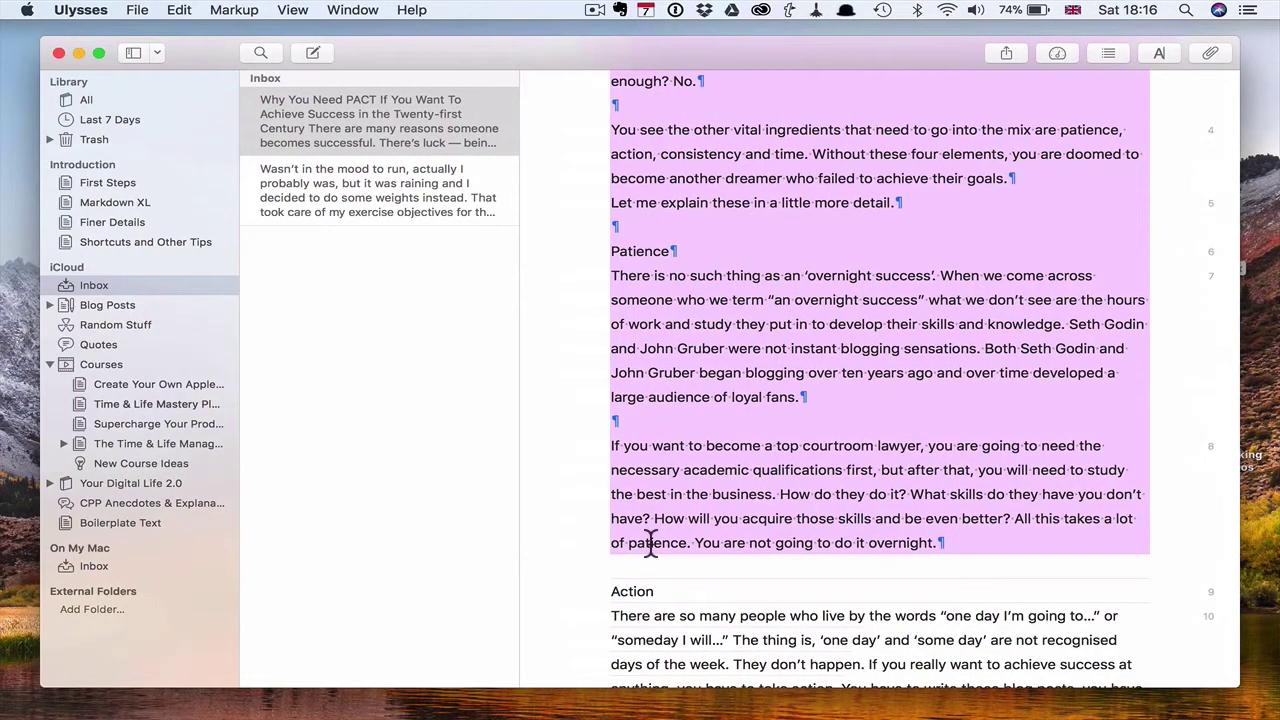
pyautogui.scroll(-6, 651, 537)
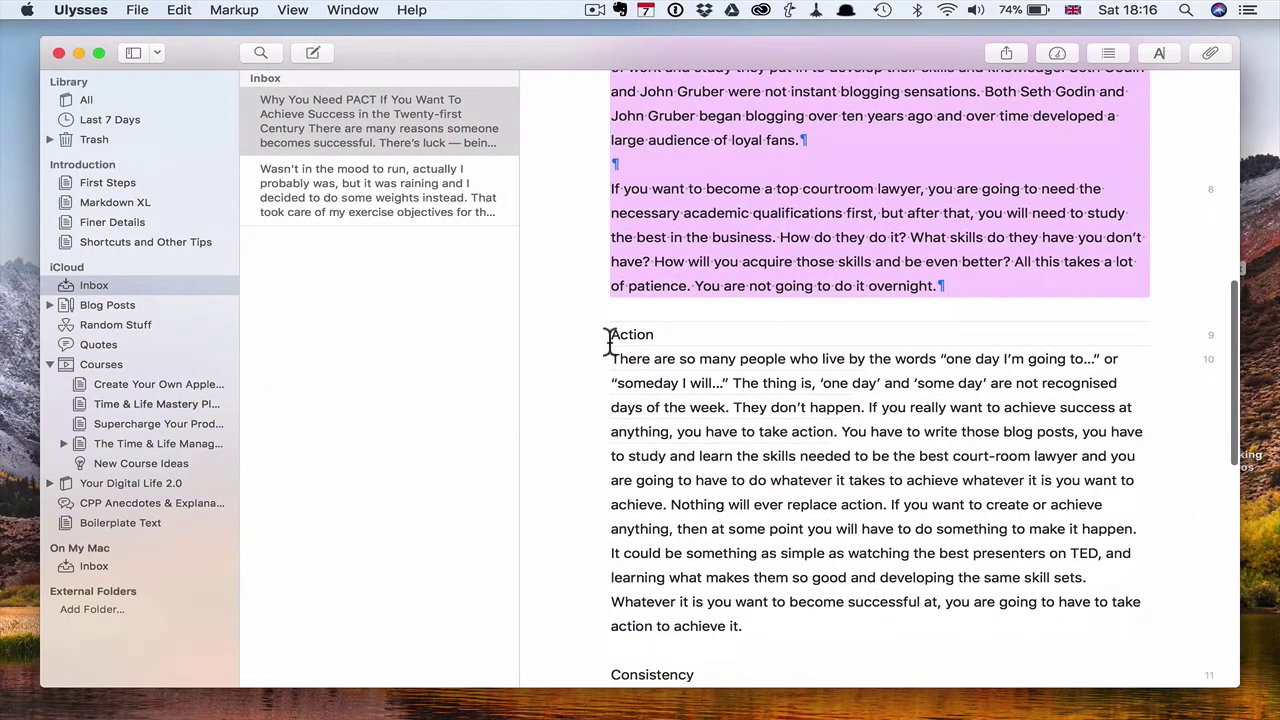
# Copy the Action heading and paragraph from Ulysses and paste them into the Pages second column.
pyautogui.moveTo(611, 336); pyautogui.dragTo(808, 642)
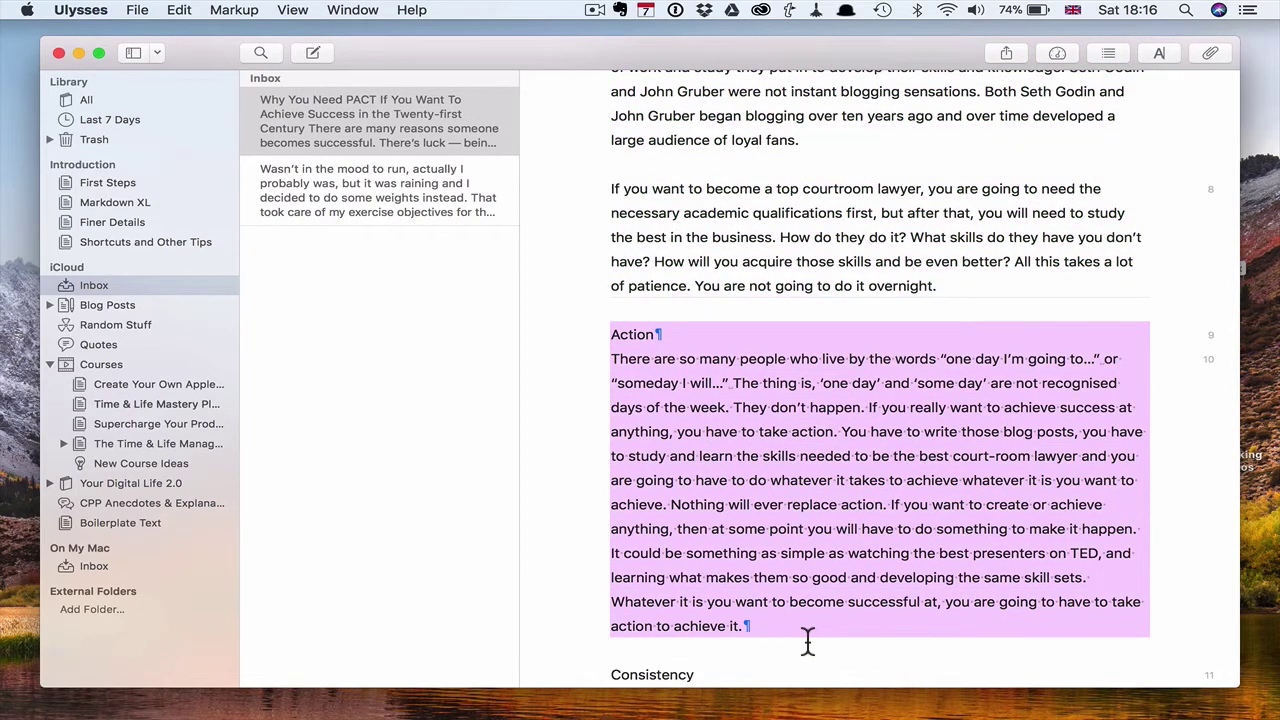
pyautogui.hotkey('ctrl', 'Right')
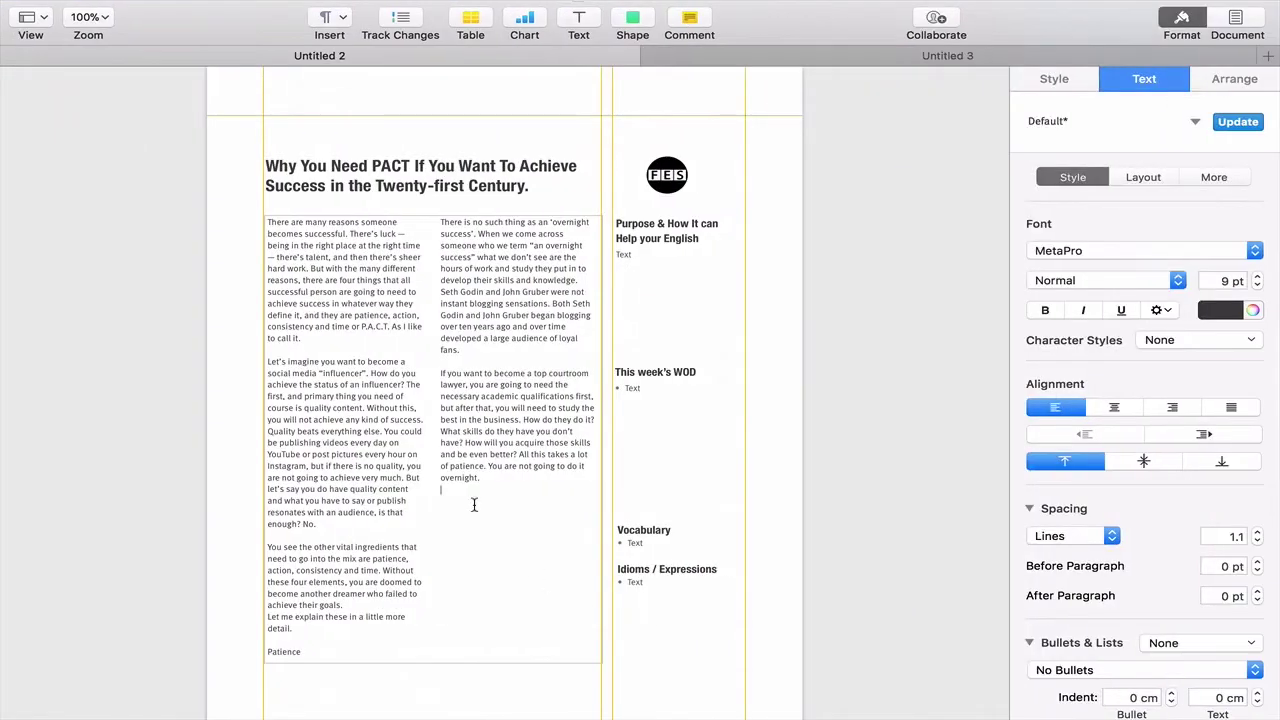
pyautogui.press('super+v')
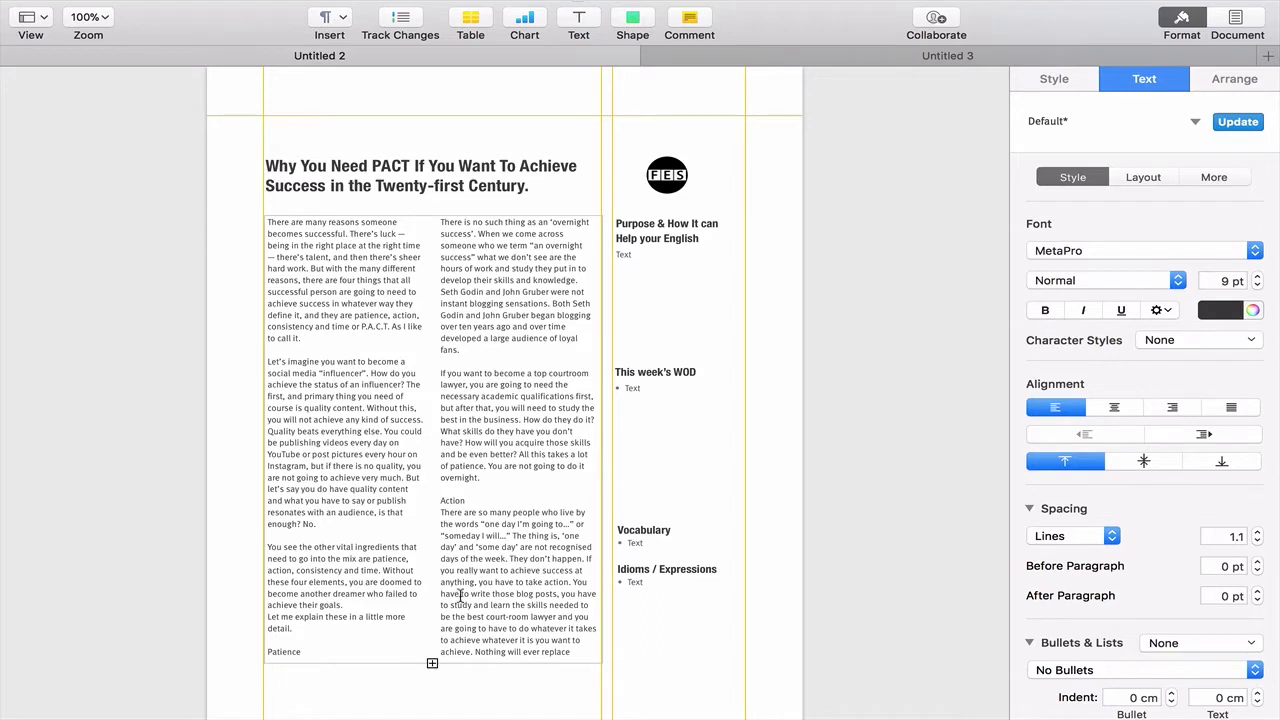
# Lengthen the article text box to 20.47 cm so the overflowing text flows in.
pyautogui.scroll(-3, 468, 592)
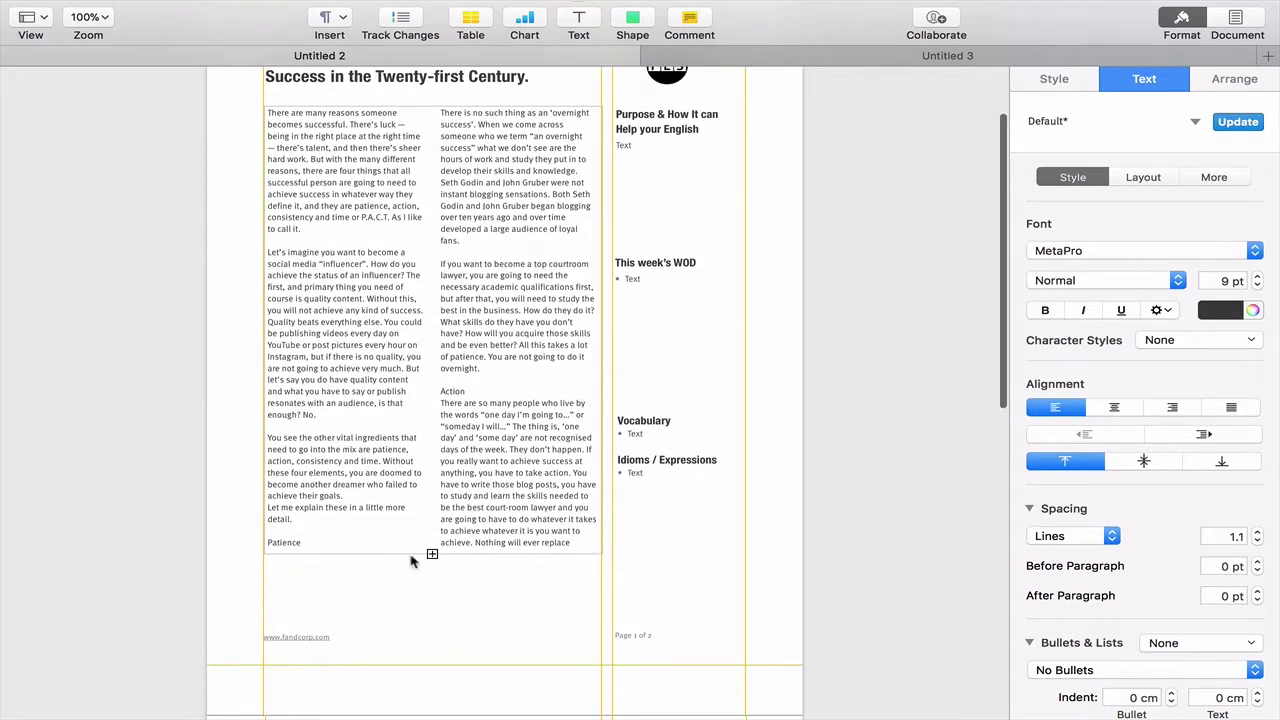
pyautogui.click(242, 542)
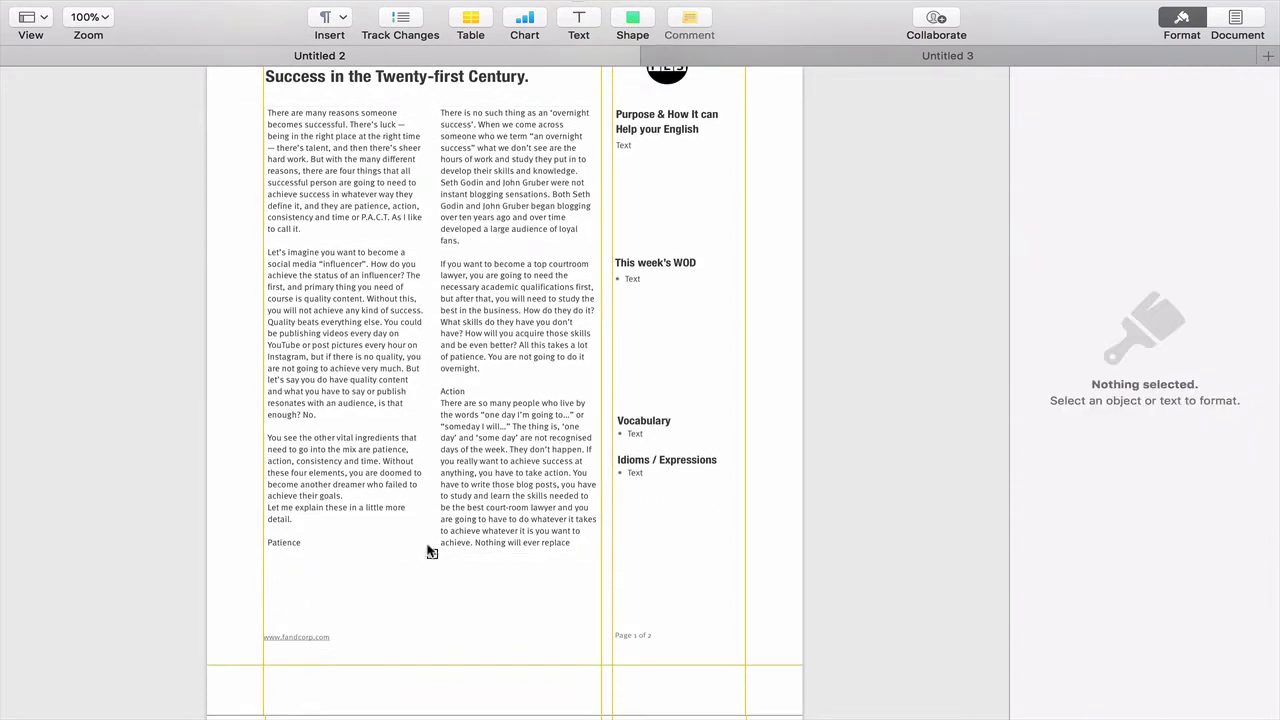
pyautogui.click(432, 556)
pyautogui.moveTo(432, 552); pyautogui.dragTo(432, 627)
pyautogui.click(306, 541)
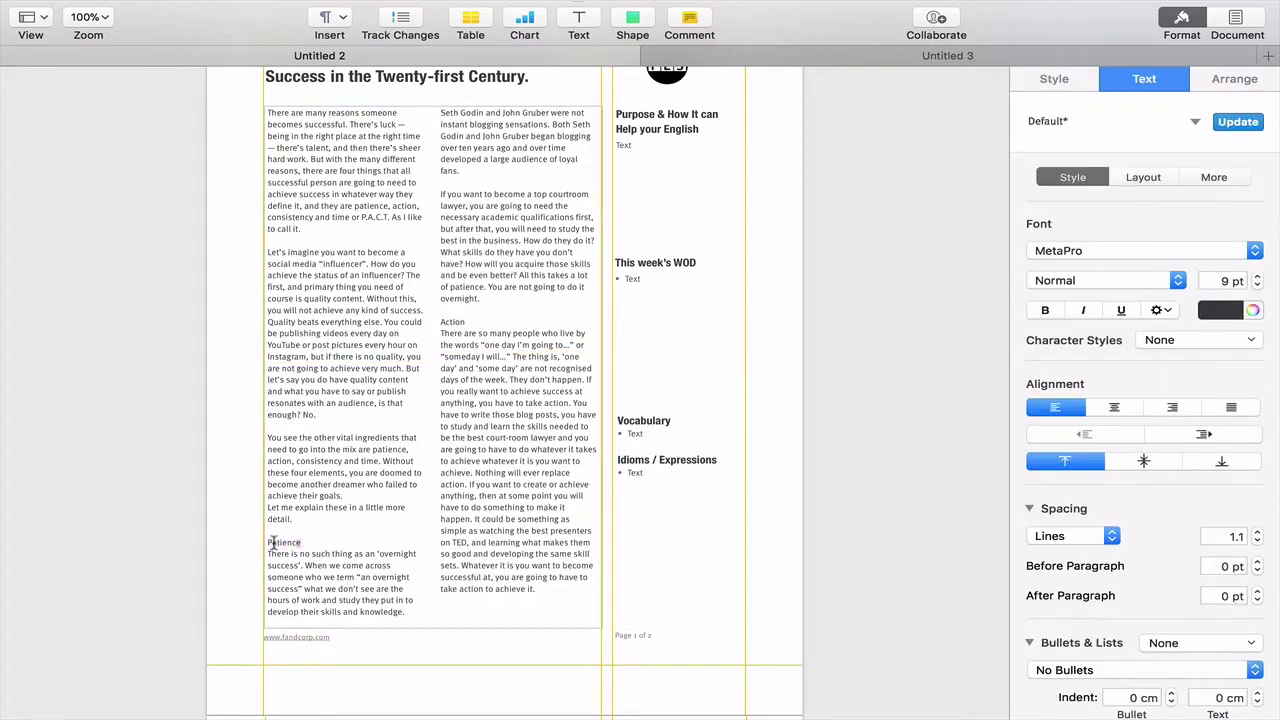
# Set the Patience and Action subheadings to Medium font weight, then deselect everything.
pyautogui.moveTo(273, 541); pyautogui.dragTo(256, 544)
pyautogui.click(1082, 280)
pyautogui.click(1062, 376)
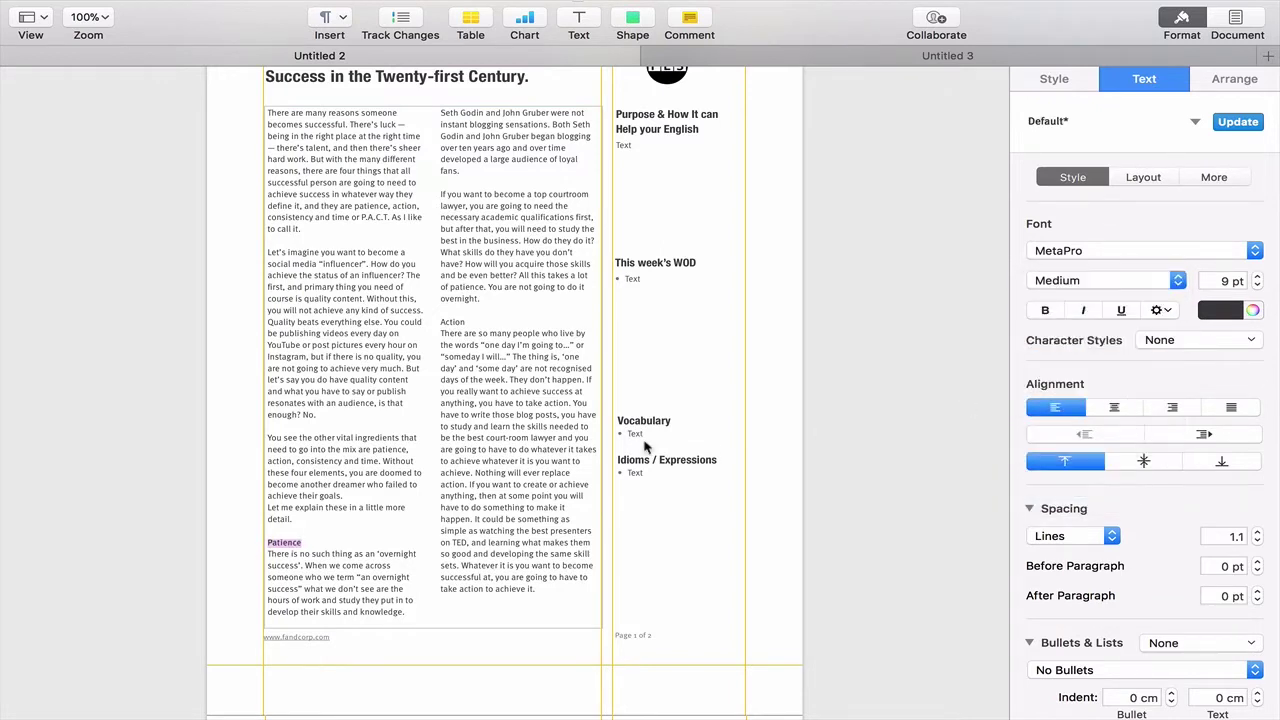
pyautogui.moveTo(475, 320); pyautogui.dragTo(438, 322)
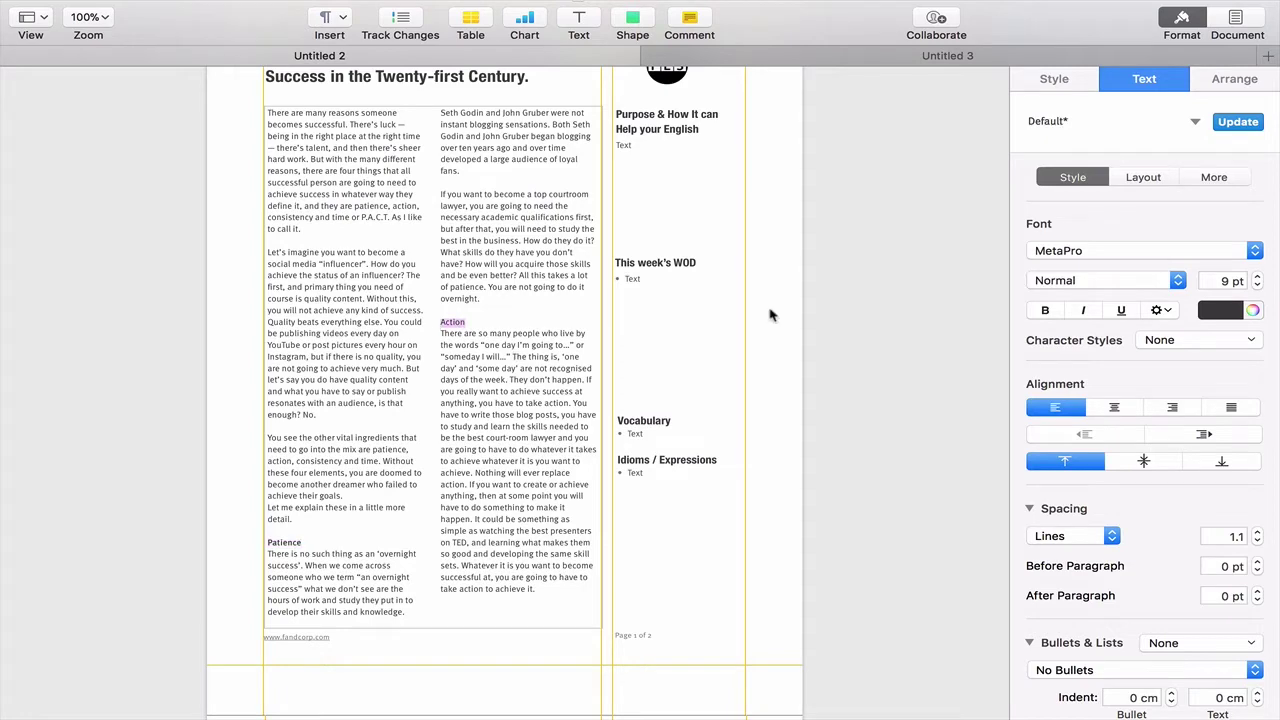
pyautogui.click(1084, 282)
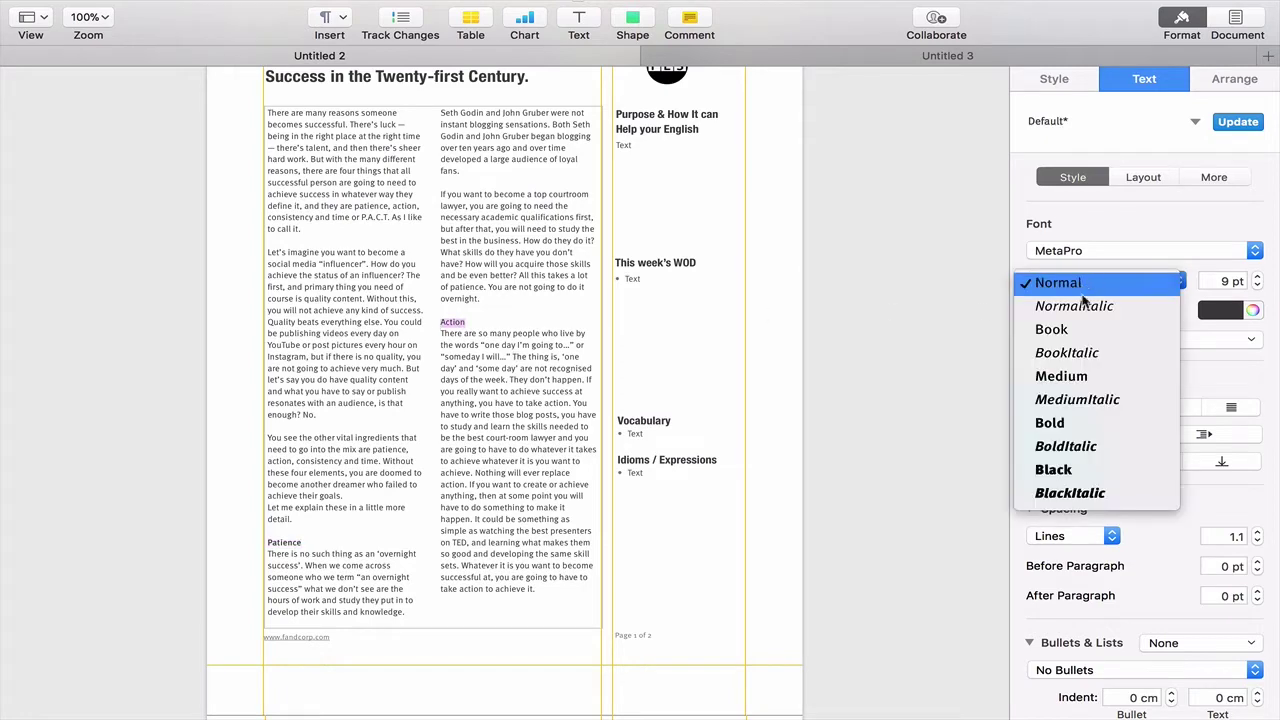
pyautogui.click(1065, 376)
pyautogui.click(690, 340)
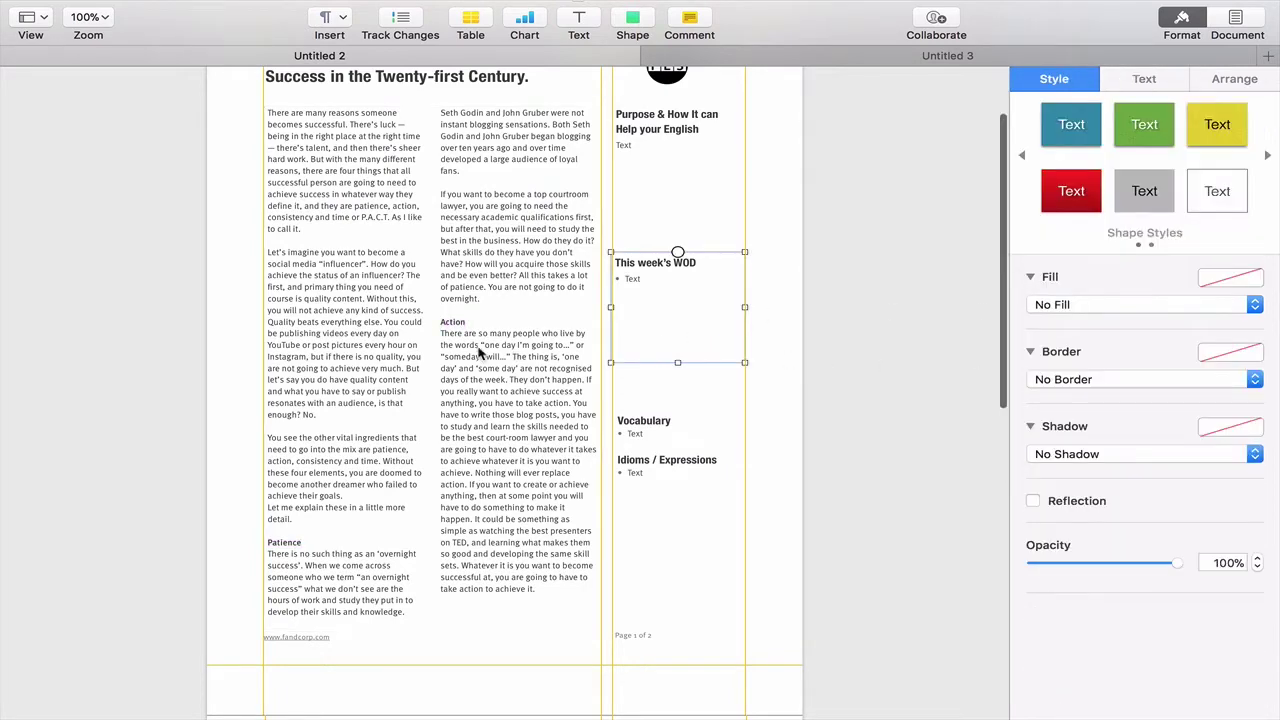
pyautogui.scroll(-10, 478, 354)
pyautogui.scroll(5, 478, 354)
pyautogui.scroll(8, 478, 354)
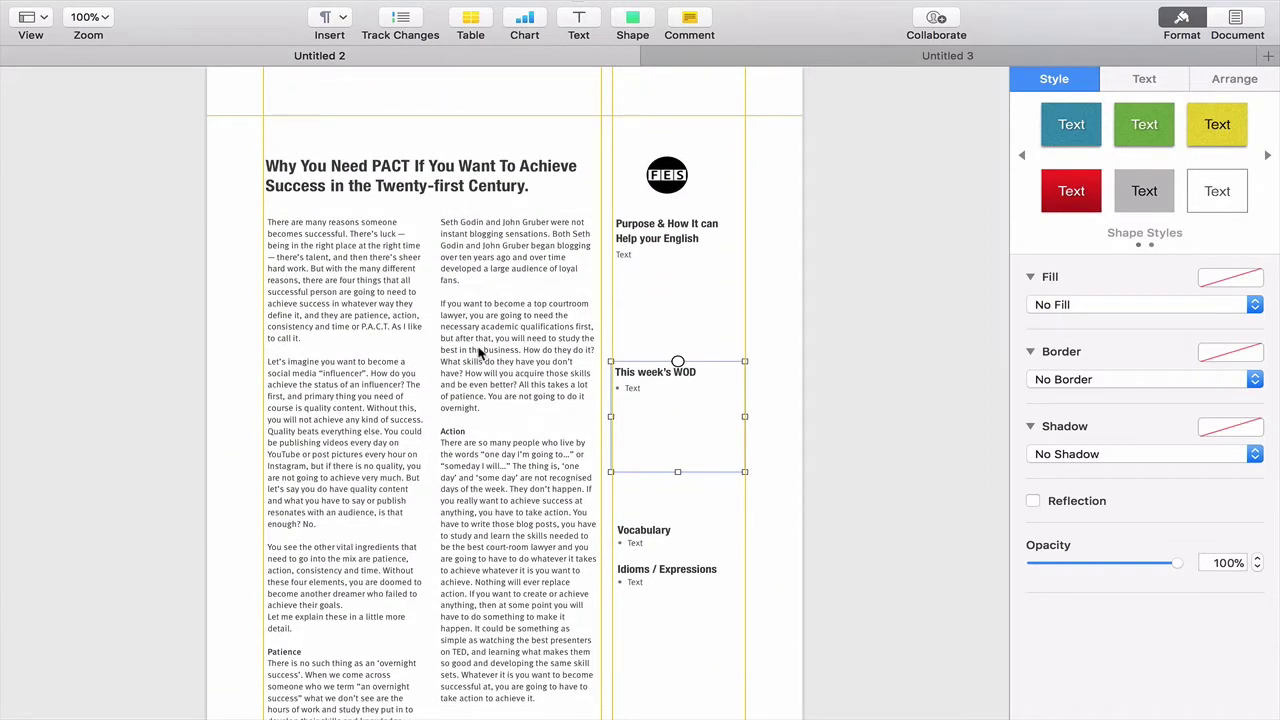
pyautogui.click(243, 341)
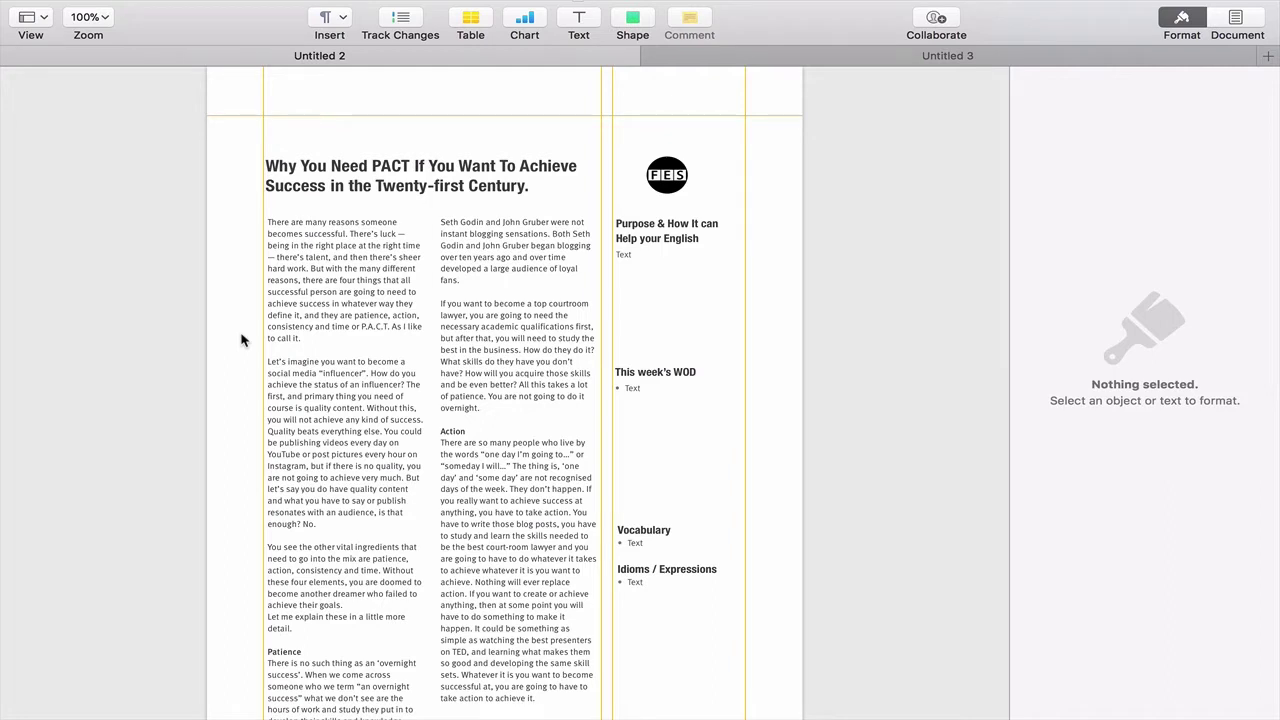
# Cancel the File > New template chooser and return to the Class Feedback form in Untitled 3.
pyautogui.moveTo(236, 3)
pyautogui.click(126, 10)
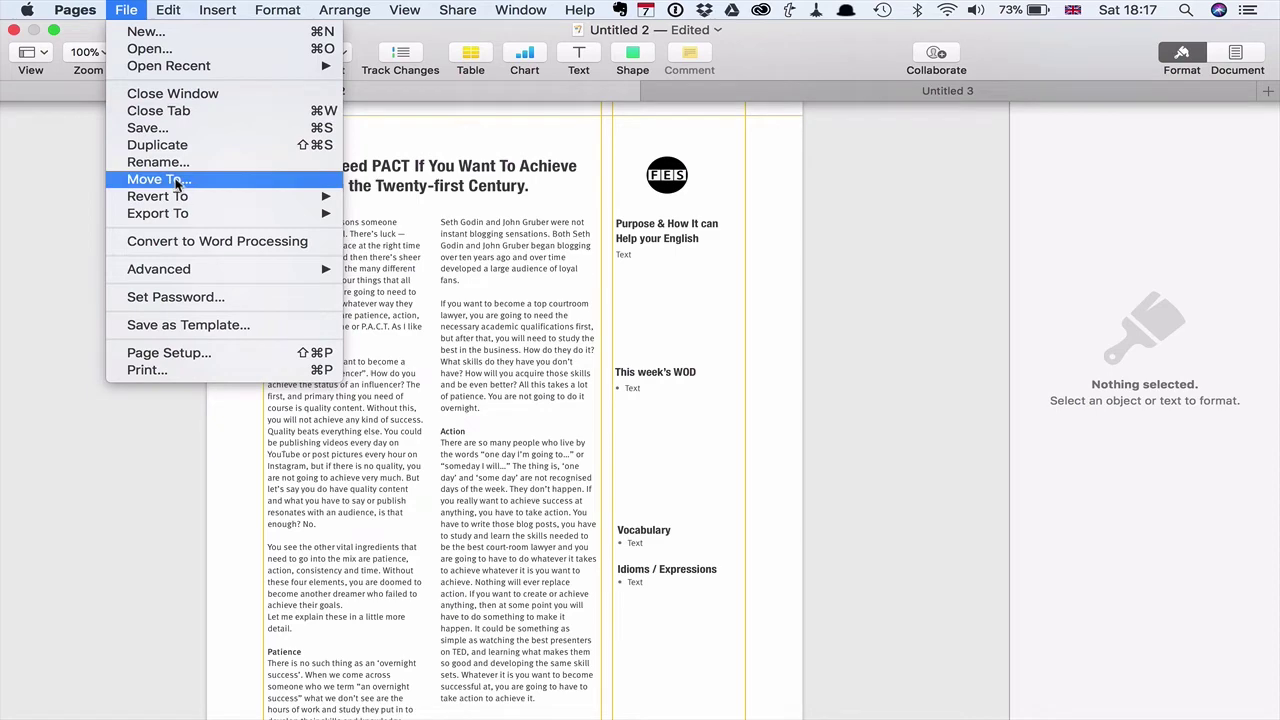
pyautogui.click(150, 35)
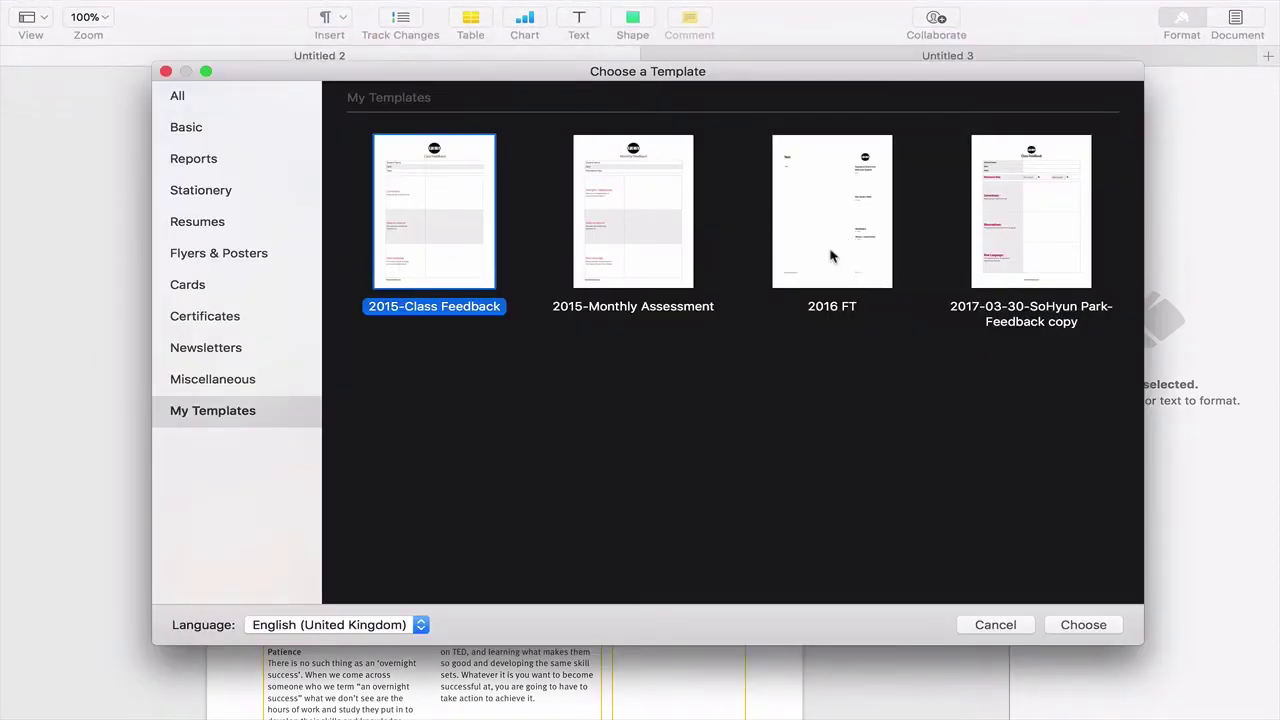
pyautogui.click(1013, 625)
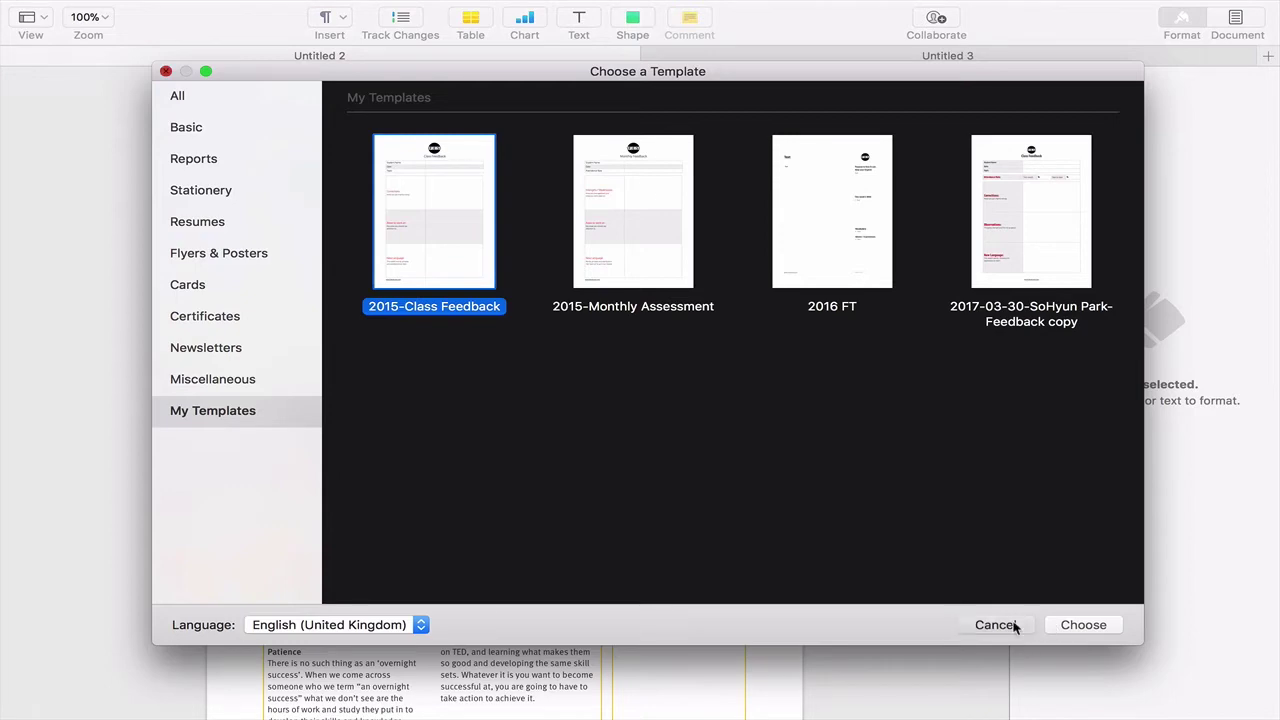
pyautogui.click(896, 60)
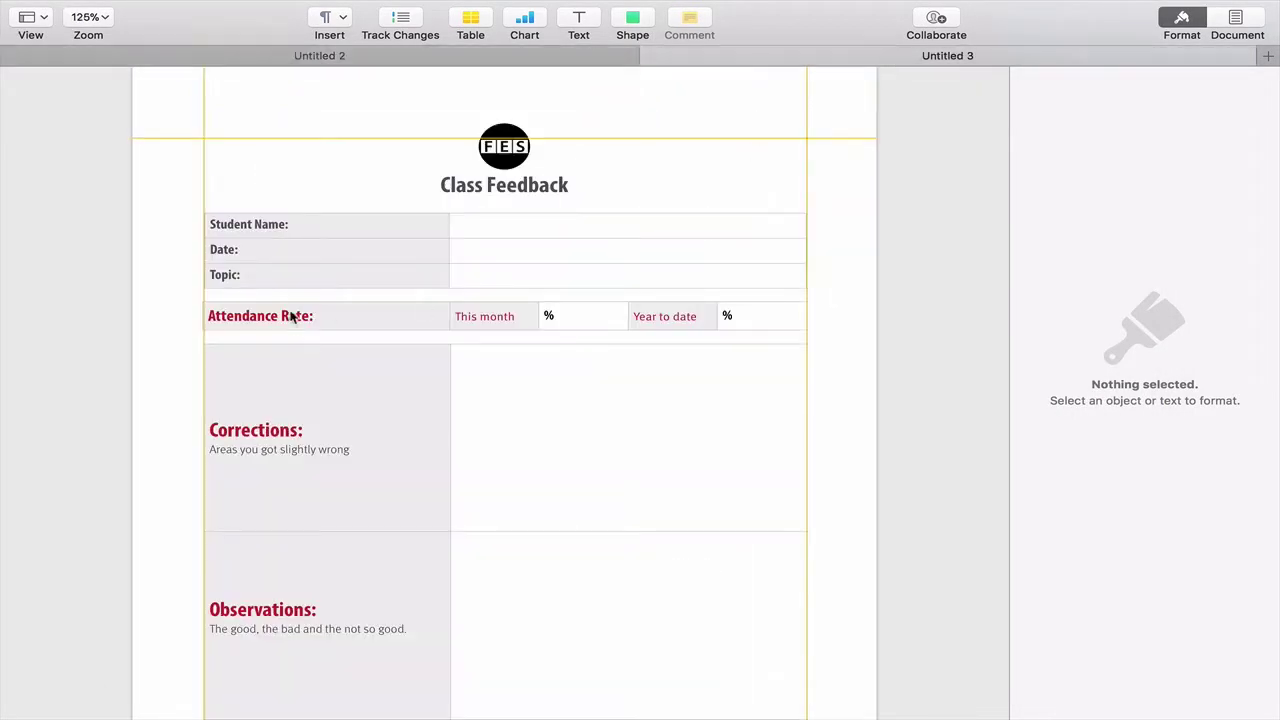
pyautogui.scroll(-5, 291, 316)
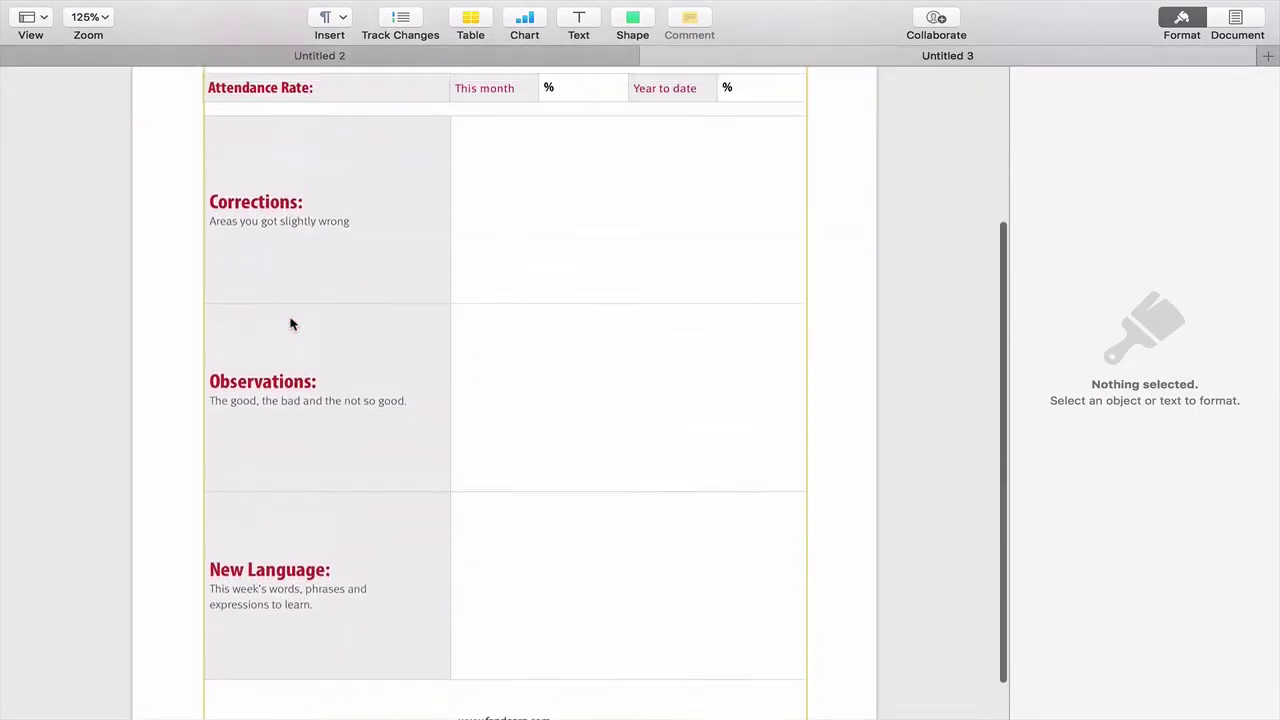
pyautogui.scroll(3, 291, 324)
pyautogui.click(484, 327)
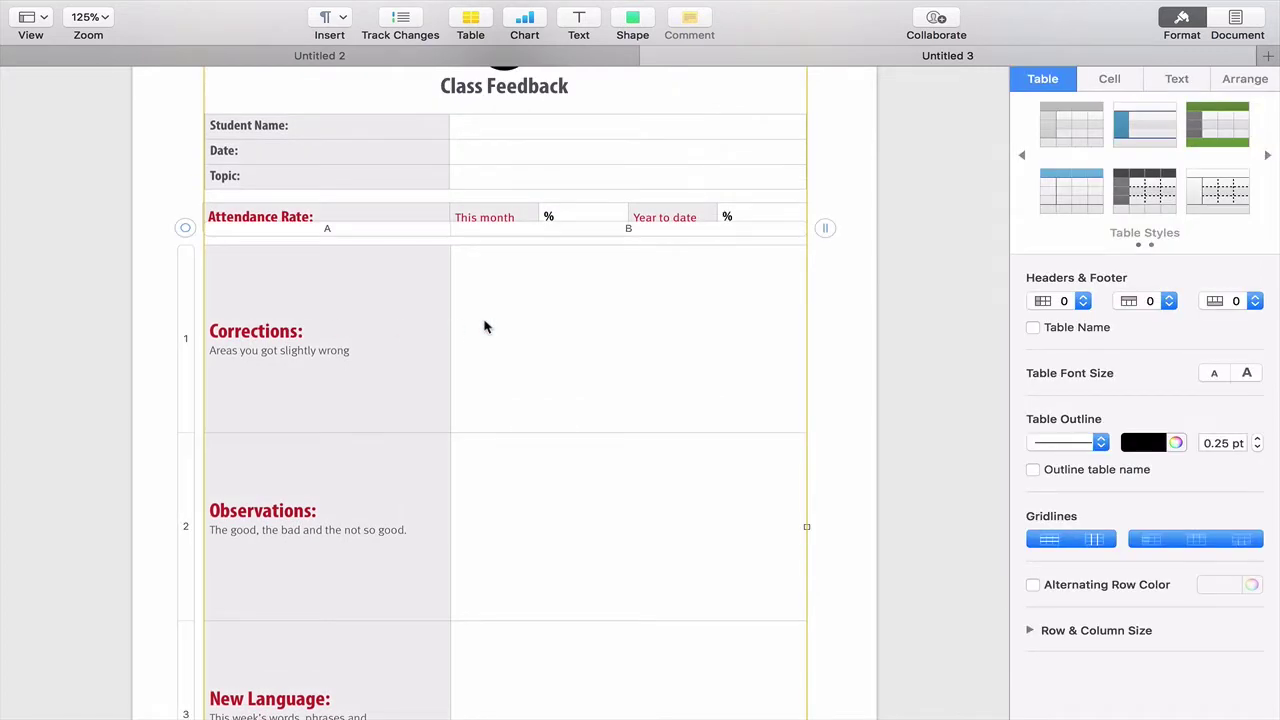
pyautogui.scroll(-4, 650, 371)
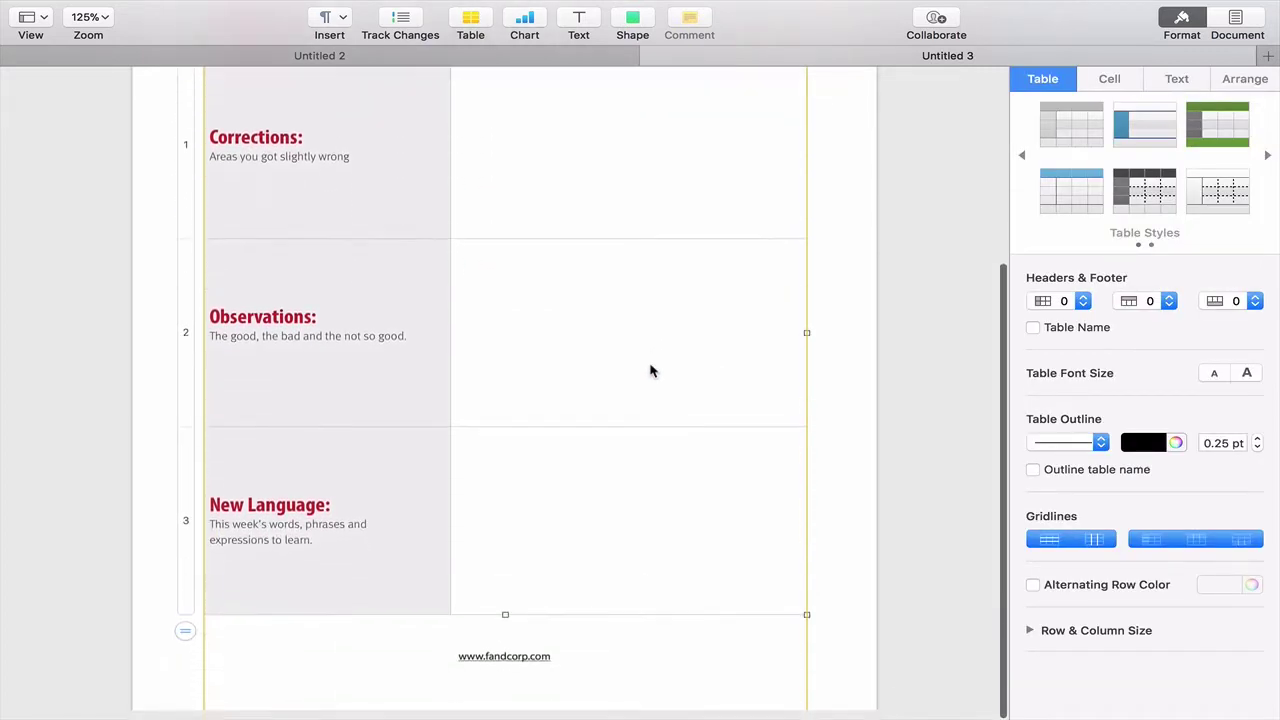
pyautogui.scroll(1, 163, 374)
pyautogui.scroll(2, 186, 270)
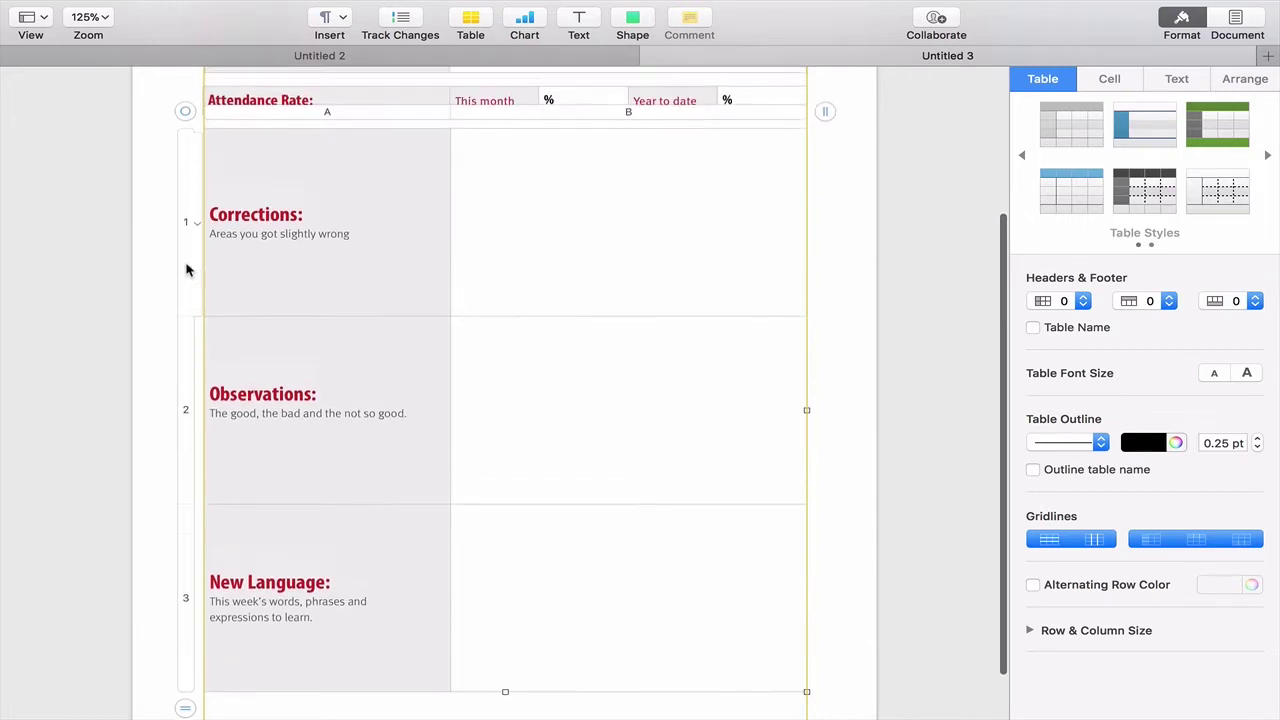
pyautogui.scroll(2, 394, 300)
pyautogui.scroll(4, 517, 280)
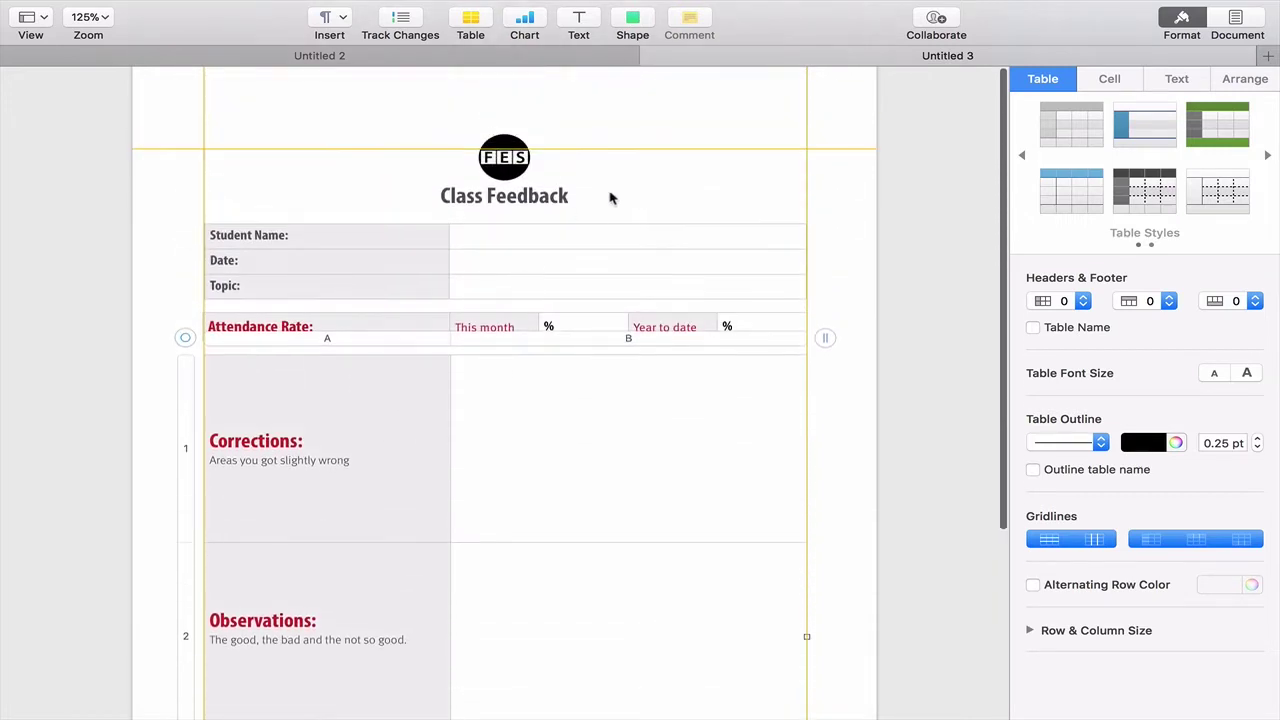
pyautogui.click(918, 292)
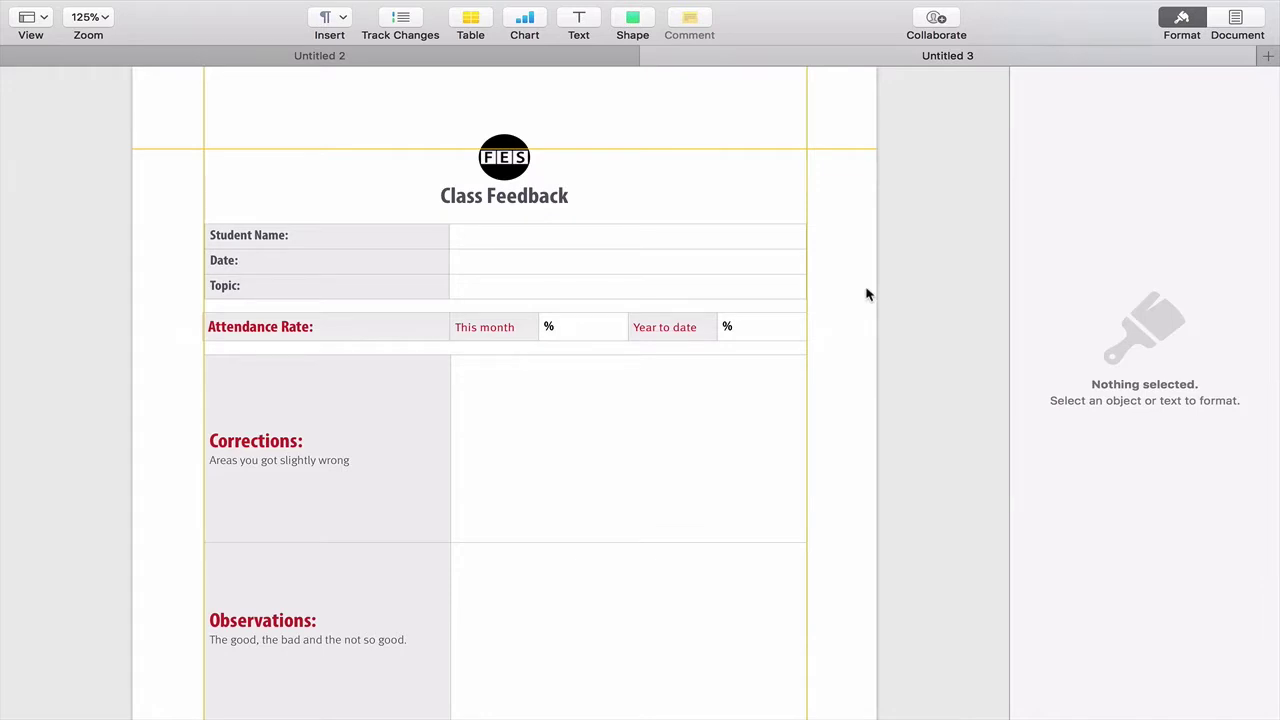
pyautogui.scroll(-5, 867, 293)
pyautogui.scroll(5, 867, 292)
pyautogui.click(485, 290)
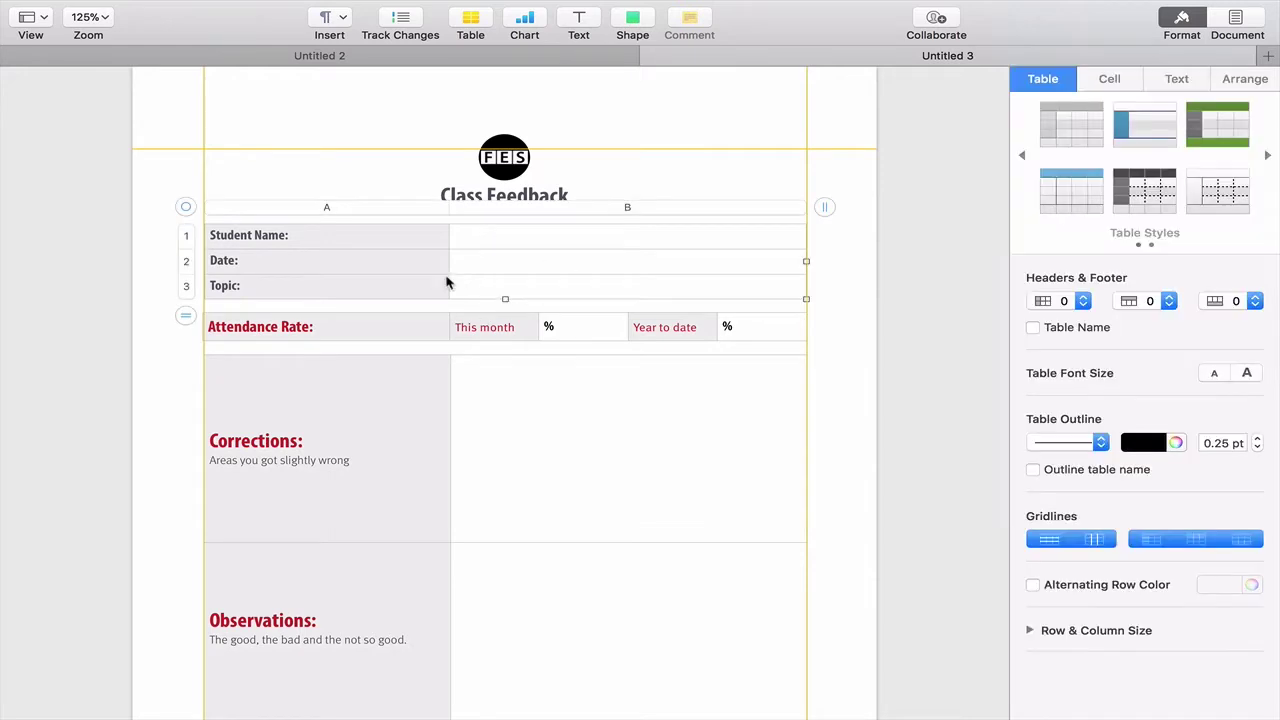
pyautogui.click(168, 357)
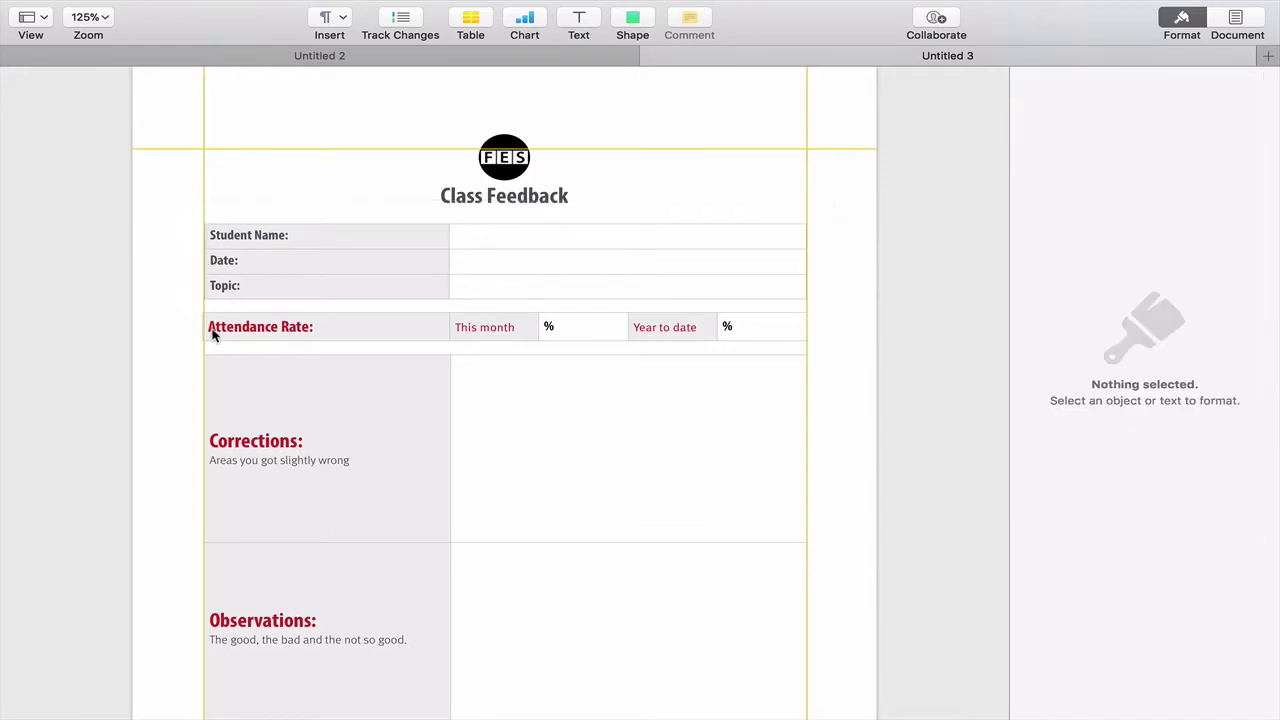
pyautogui.scroll(-3, 193, 441)
pyautogui.scroll(-3, 193, 441)
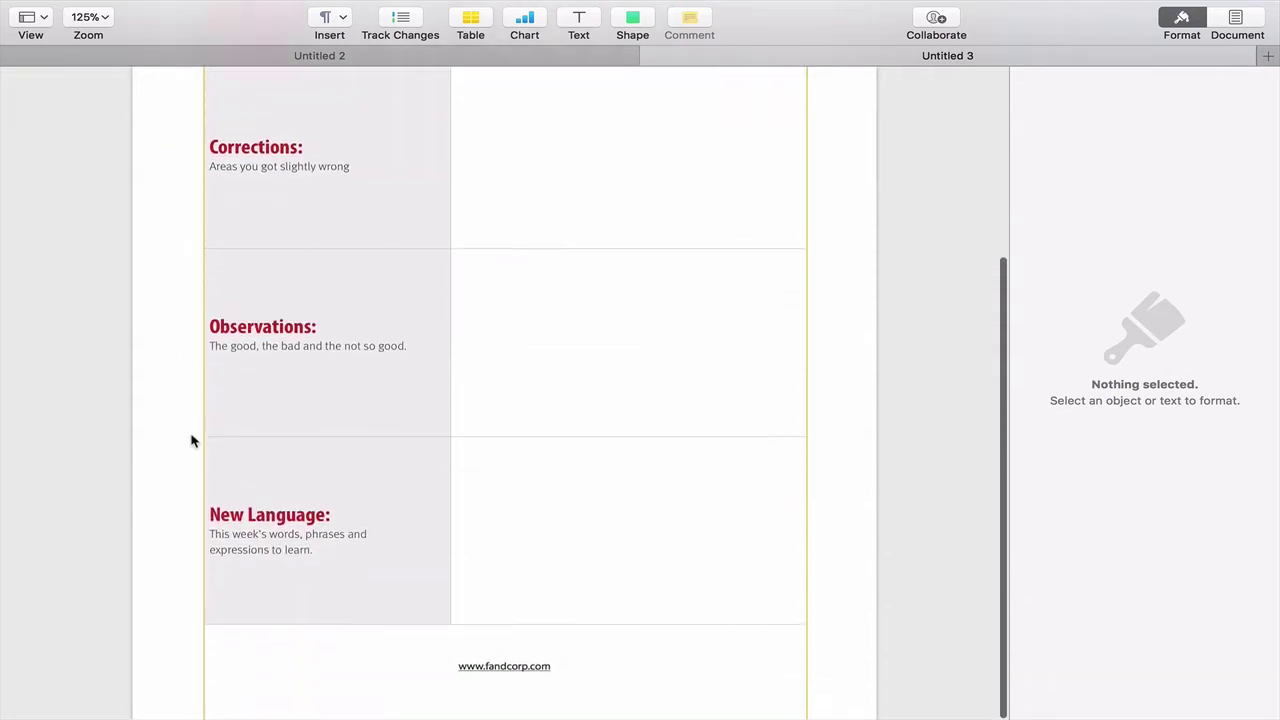
pyautogui.scroll(6, 193, 441)
# Enter test text in the Corrections answer cell, view its Text formatting, then deselect the table.
pyautogui.click(582, 465)
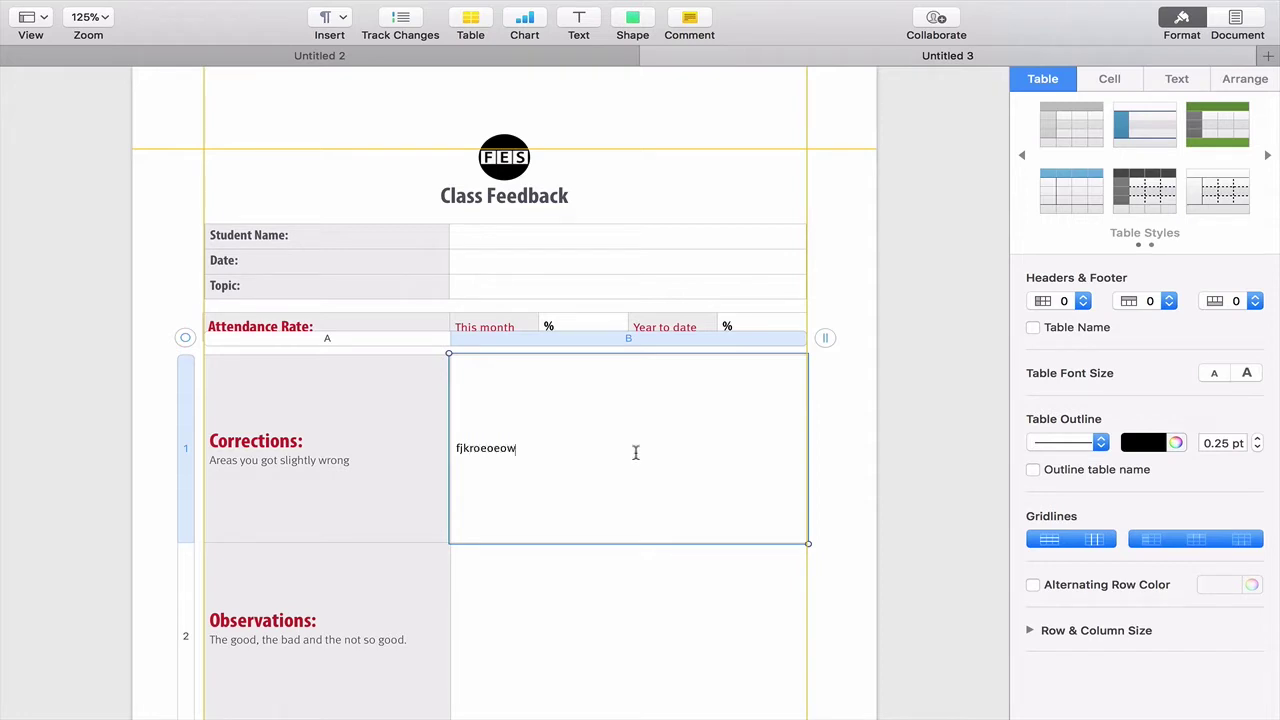
pyautogui.click(1176, 90)
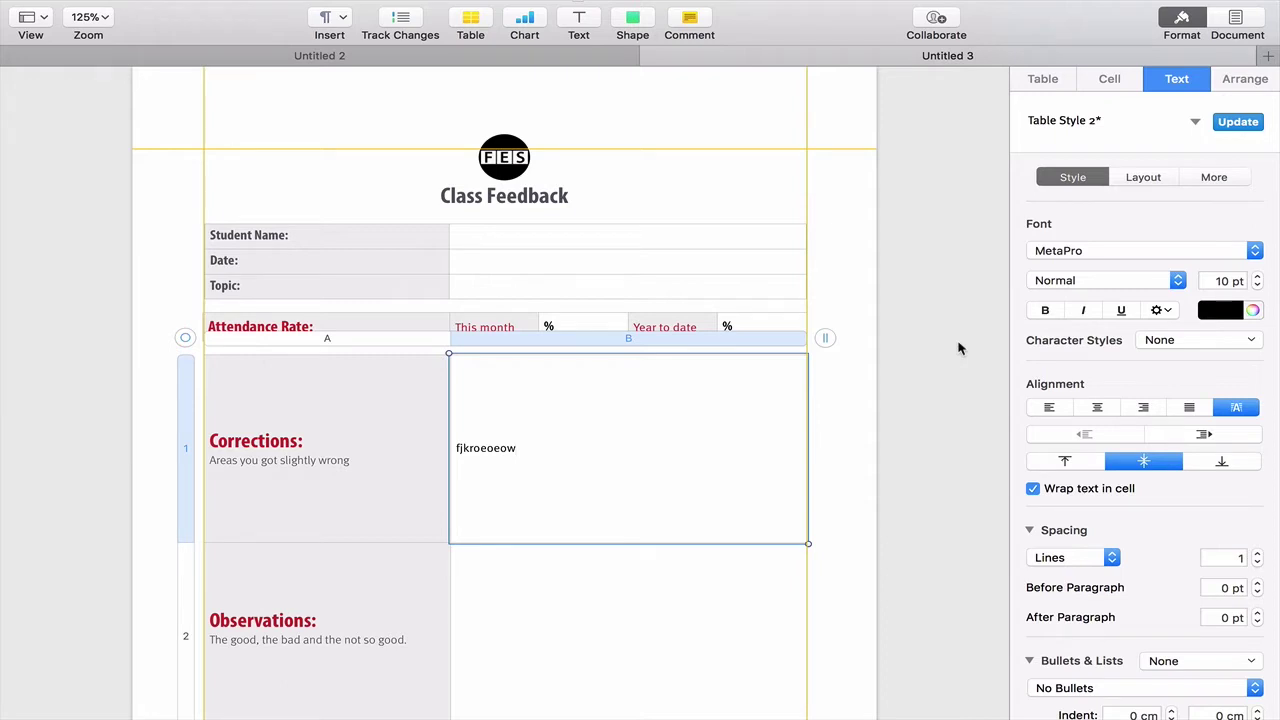
pyautogui.click(446, 59)
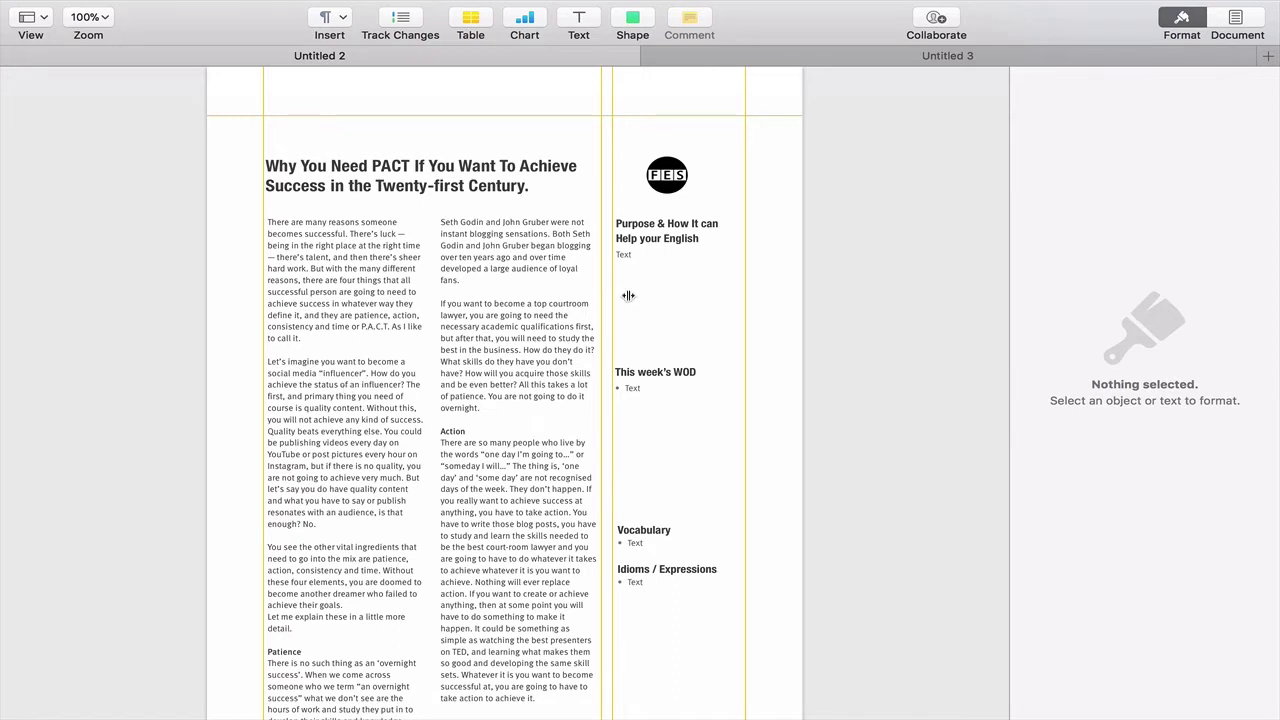
pyautogui.click(806, 56)
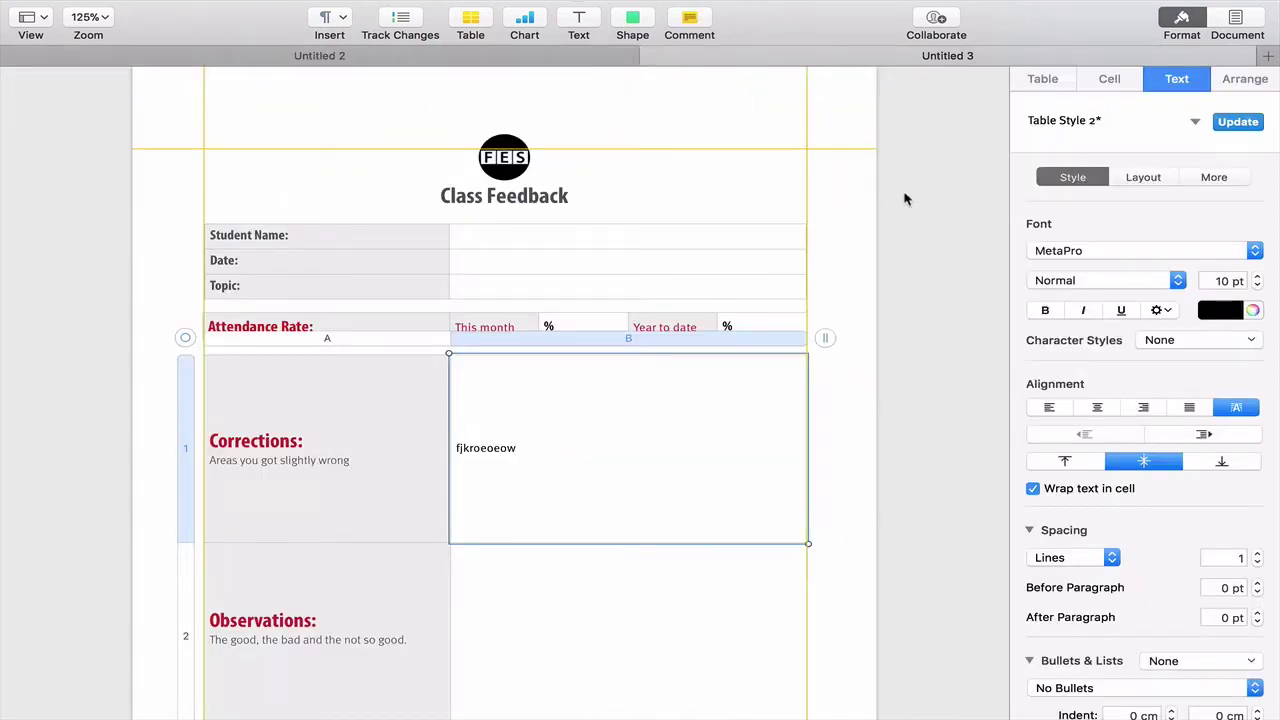
pyautogui.click(822, 210)
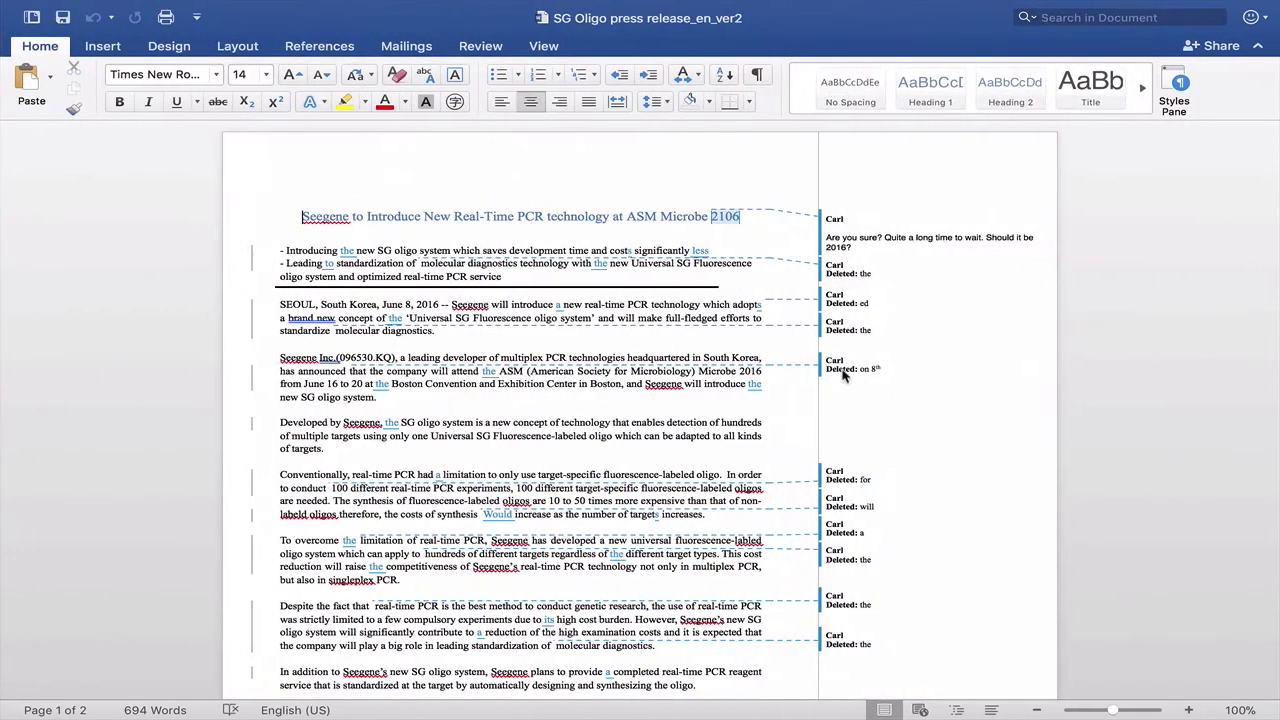
# Scroll through the SG Oligo press release's tracked changes and comments, then close the window.
pyautogui.scroll(-20, 197, 492)
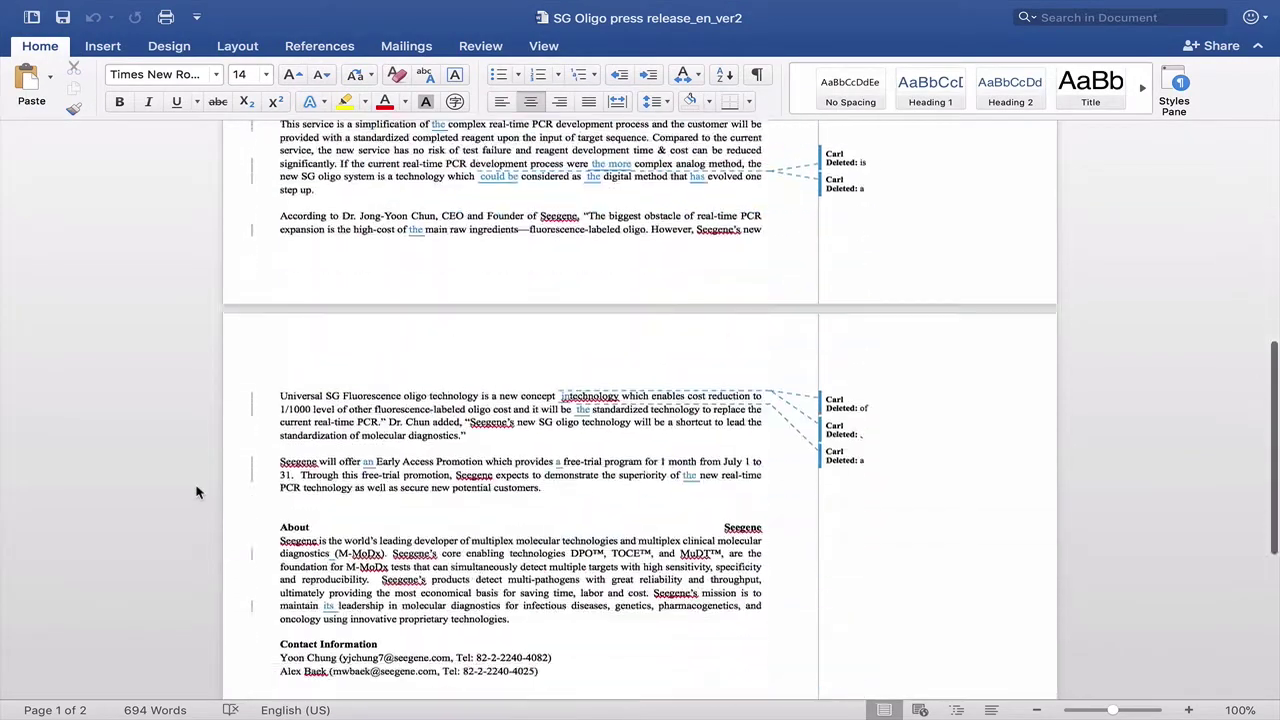
pyautogui.scroll(20, 197, 492)
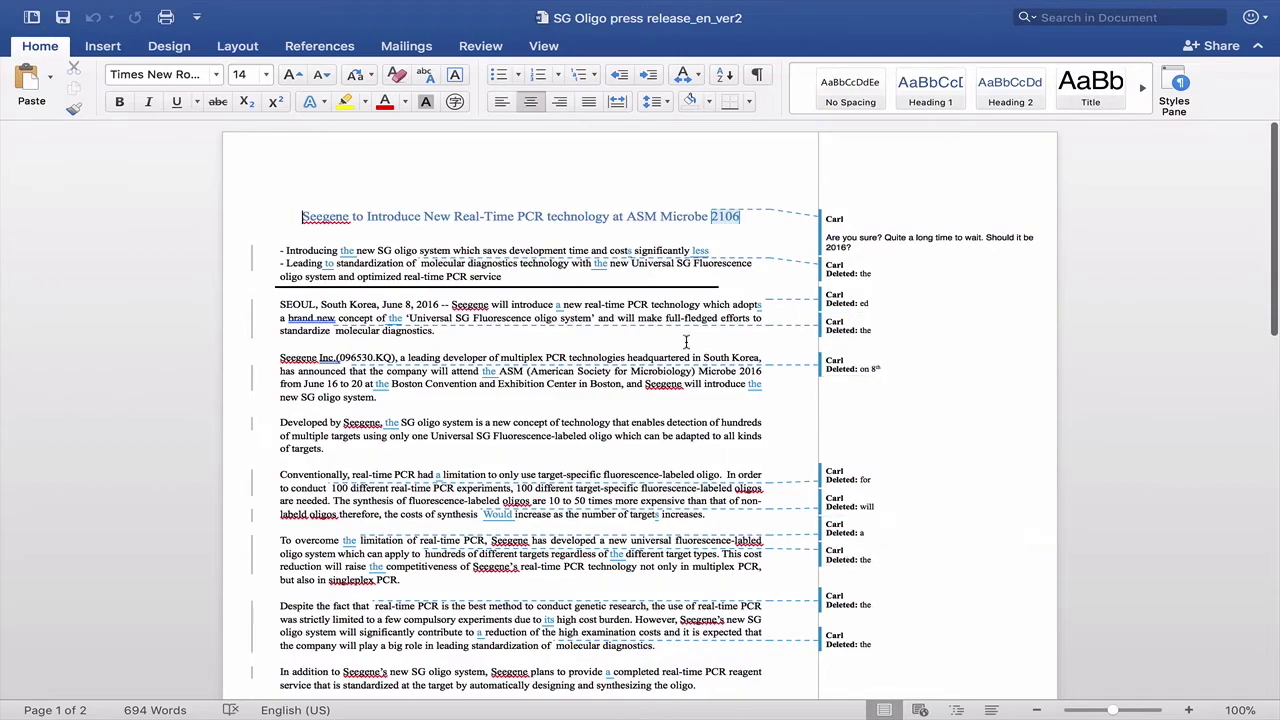
pyautogui.scroll(-20, 686, 343)
pyautogui.scroll(8, 686, 343)
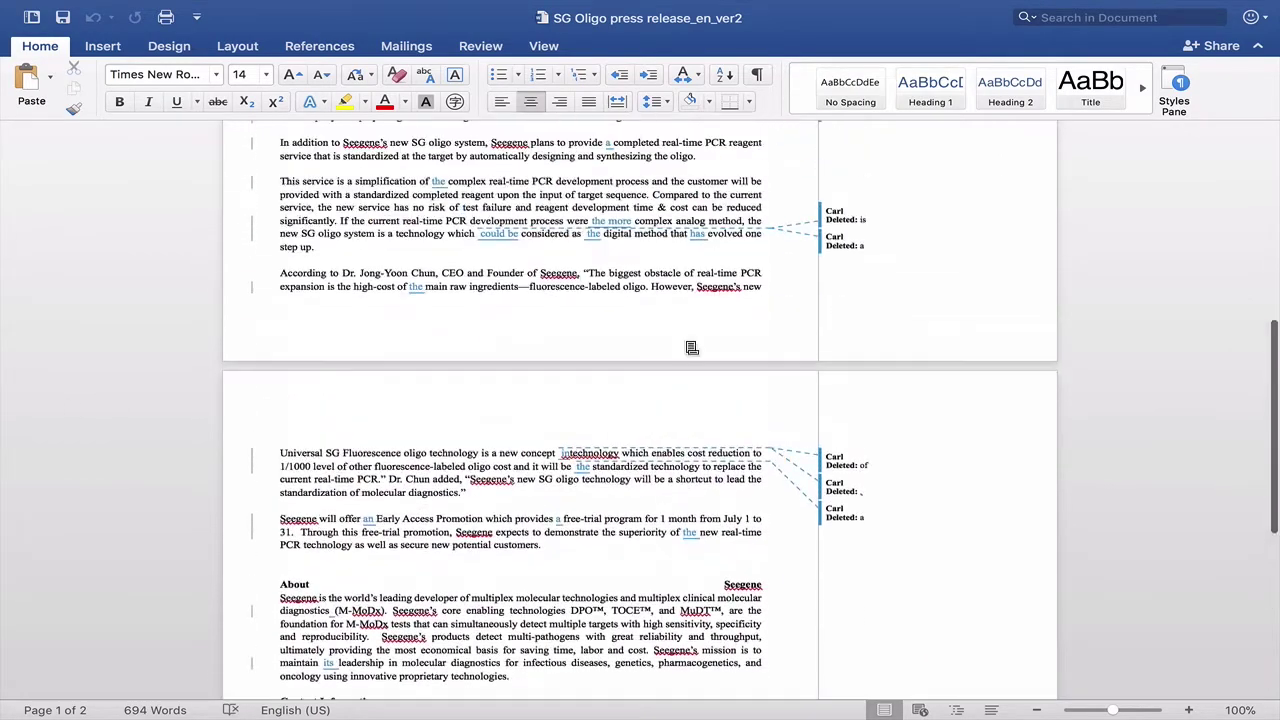
pyautogui.scroll(10, 691, 347)
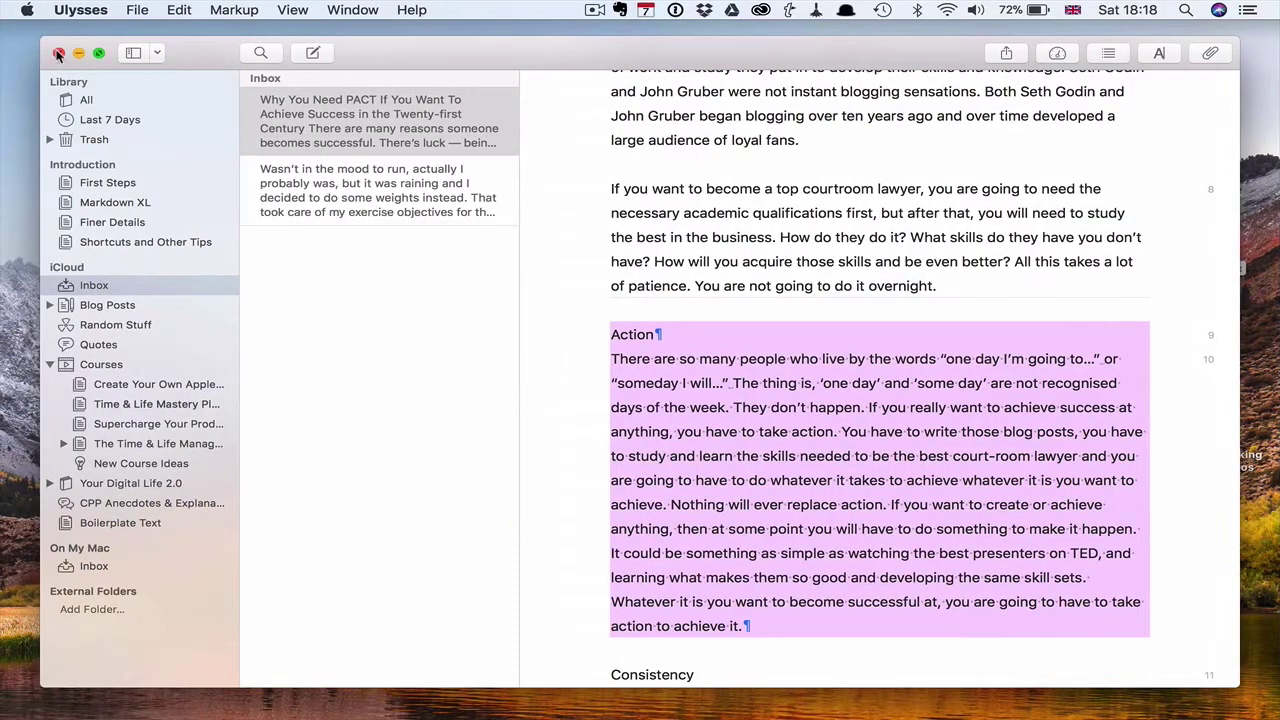
pyautogui.click(58, 54)
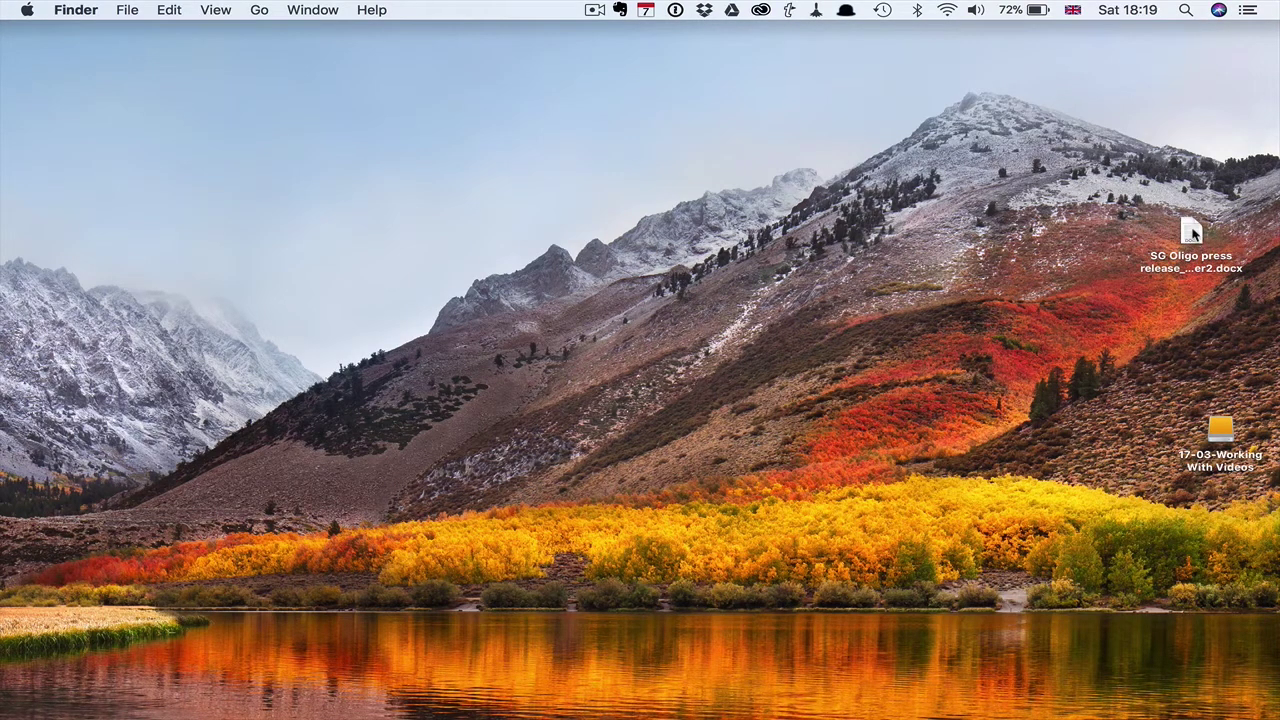
# Drag the SG Oligo press release .docx from the desktop onto Pages in the Dock.
pyautogui.moveTo(1192, 233); pyautogui.dragTo(552, 662)
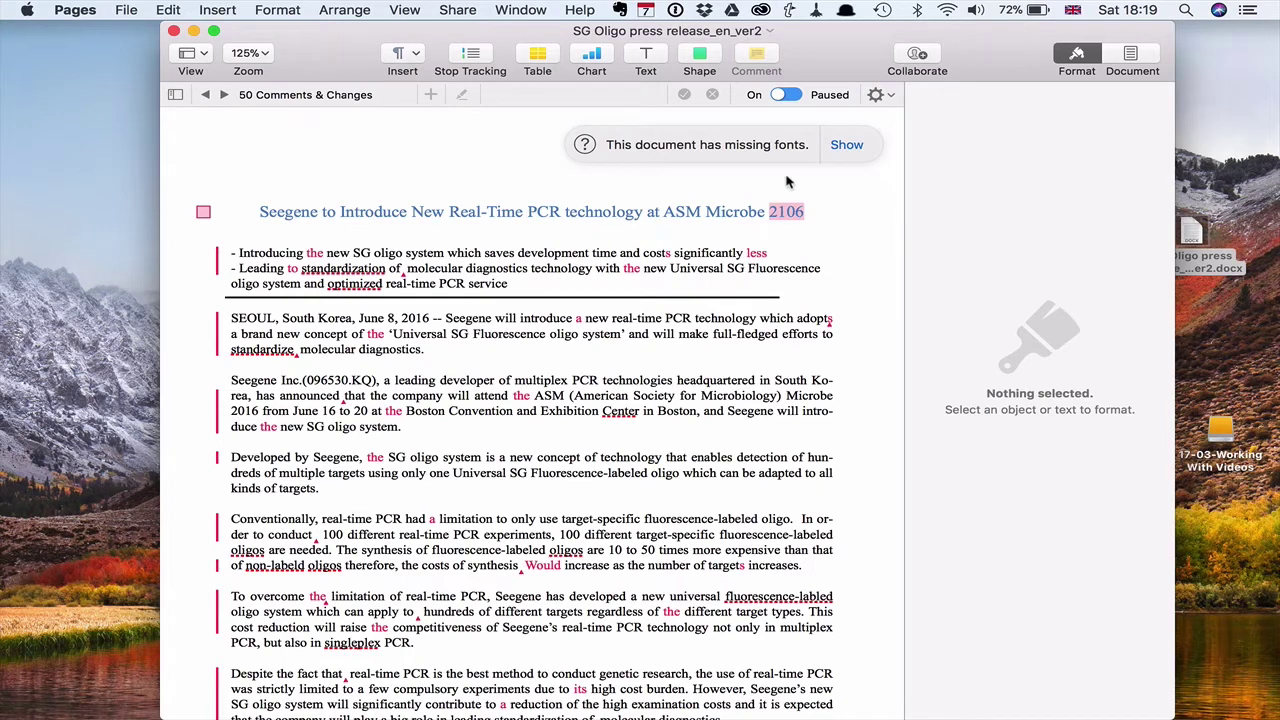
# Jump to the next tracked change using View > Comments & Changes > Show Next Comment or Change.
pyautogui.click(413, 10)
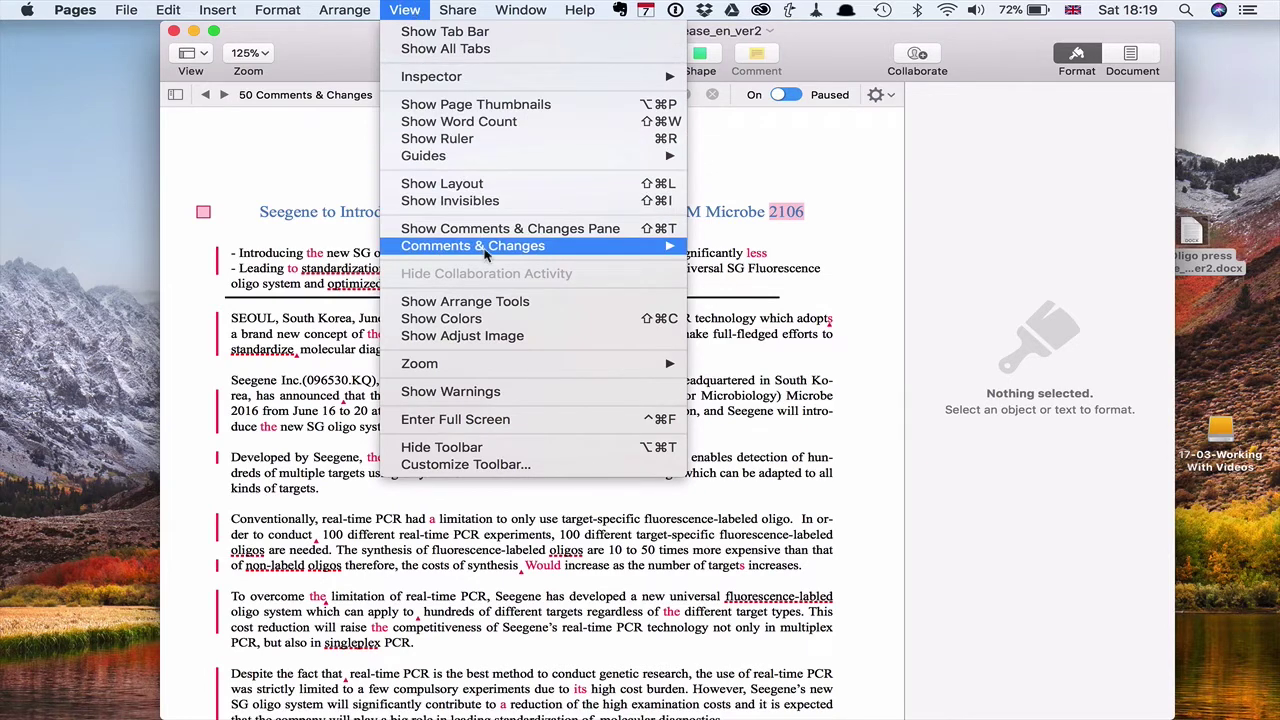
pyautogui.moveTo(488, 250)
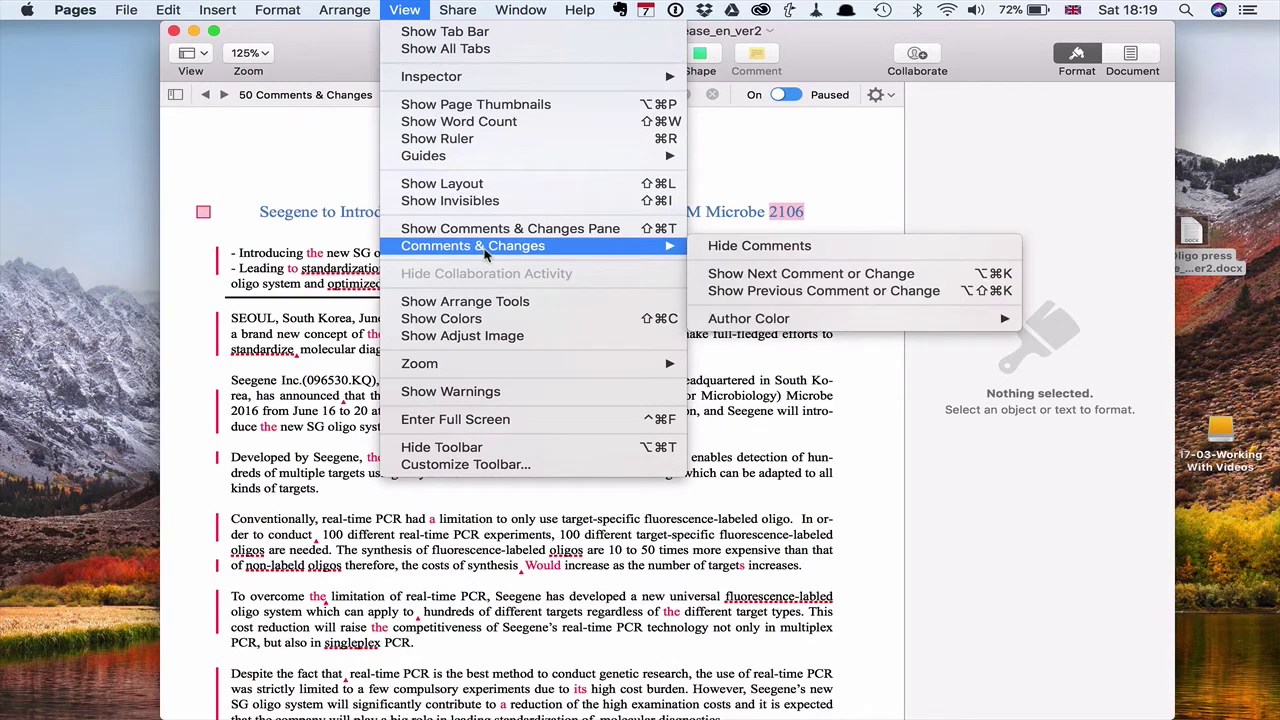
pyautogui.click(759, 290)
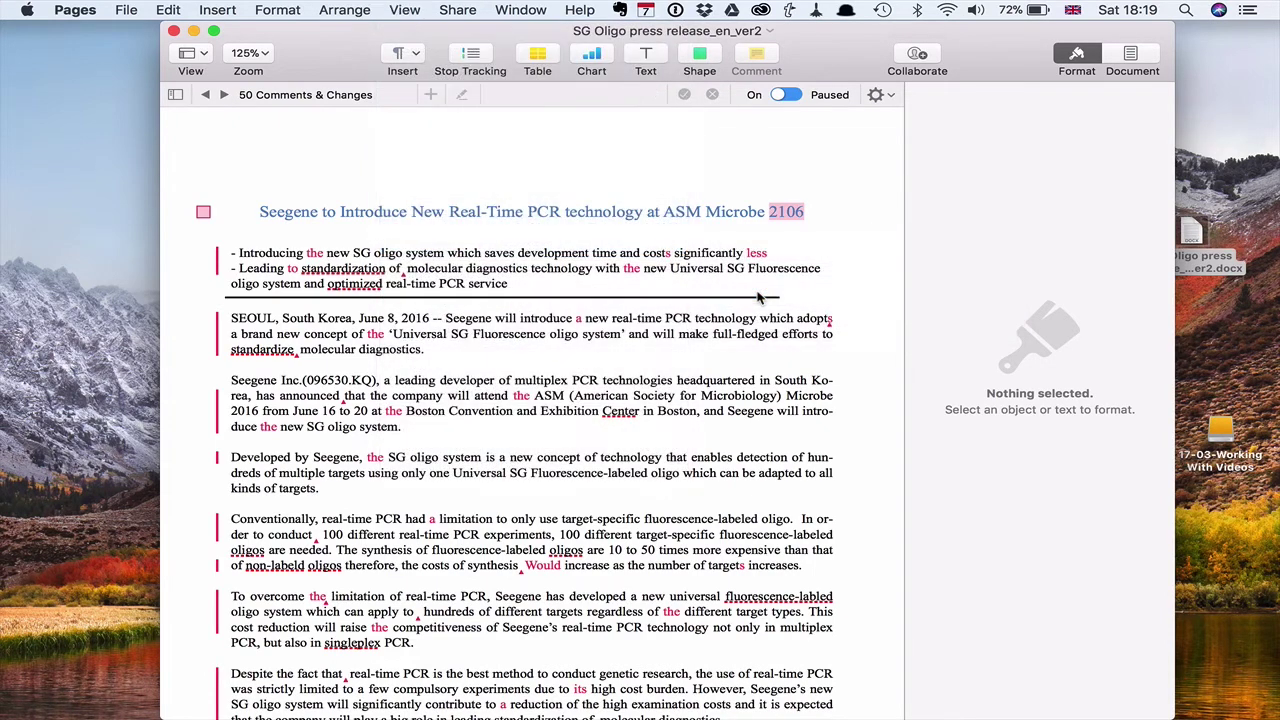
pyautogui.click(624, 460)
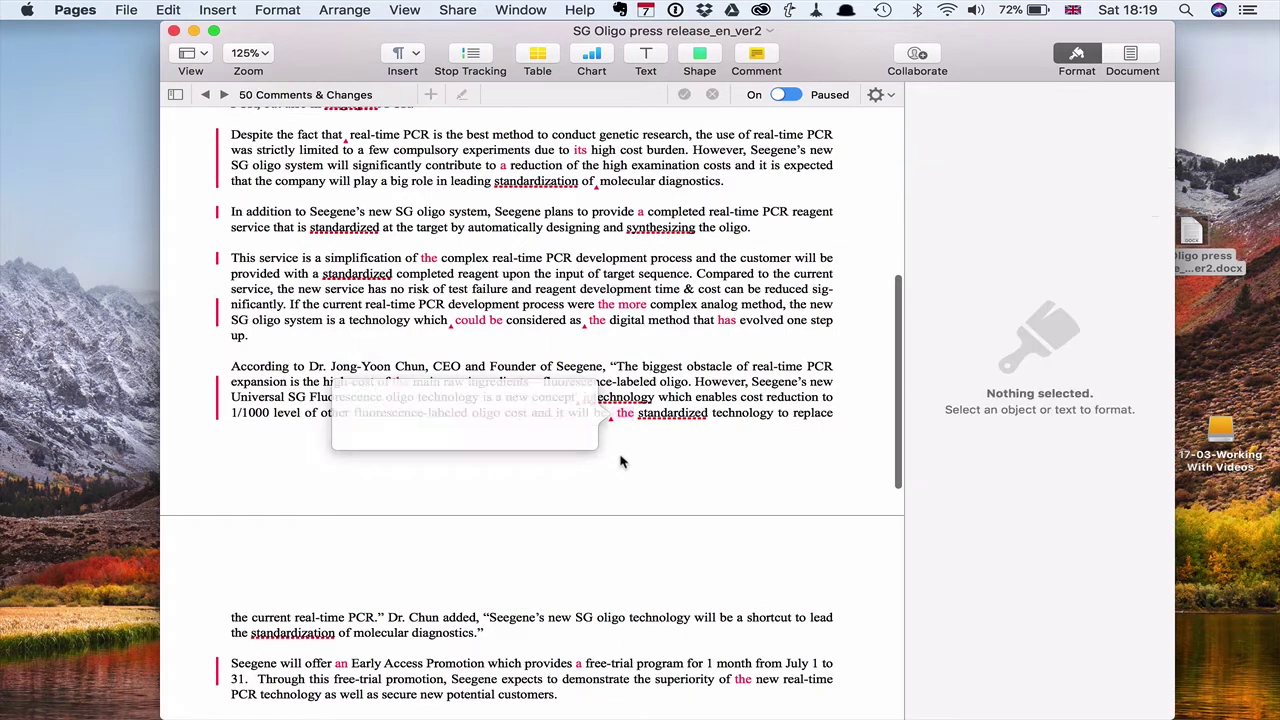
# Inspect the added "could be" change, then make the Pages window full screen.
pyautogui.click(470, 318)
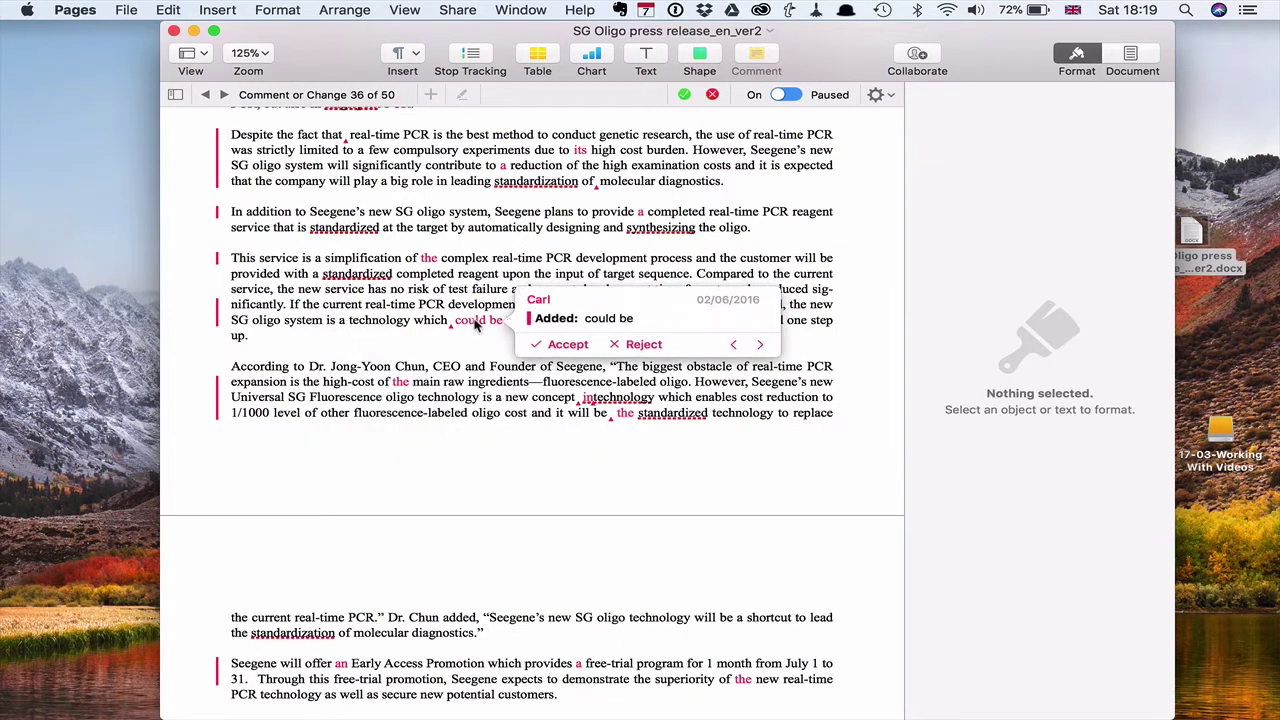
pyautogui.click(481, 440)
pyautogui.scroll(-3, 479, 460)
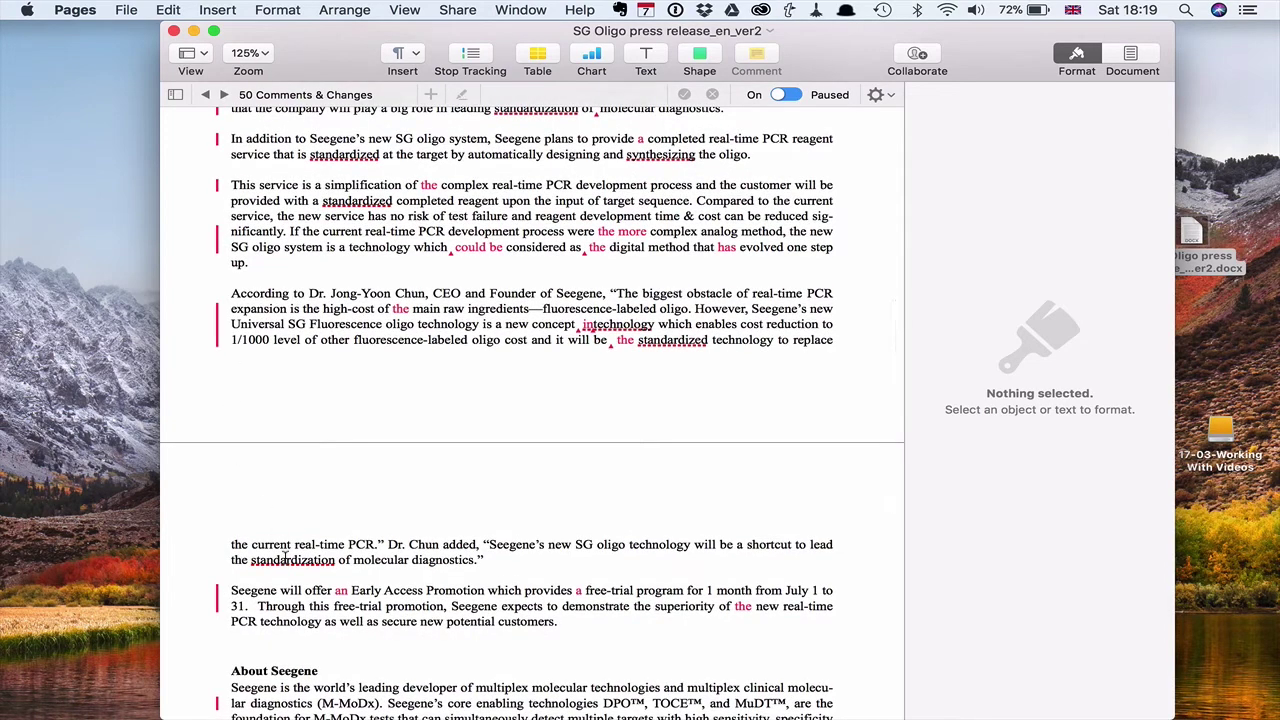
pyautogui.click(213, 31)
# Step through the first six comments and changes, including the added "less" and deleted "the".
pyautogui.scroll(15, 460, 415)
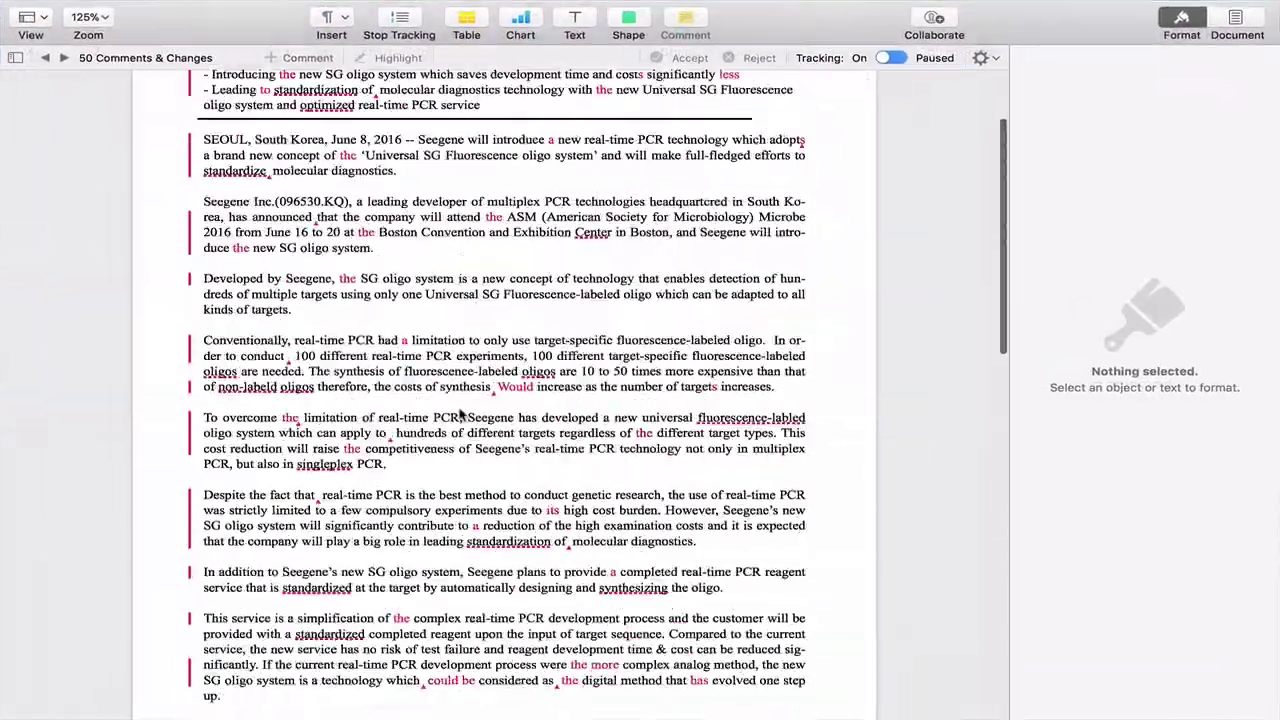
pyautogui.scroll(-15, 460, 415)
pyautogui.scroll(-5, 460, 410)
pyautogui.scroll(20, 457, 408)
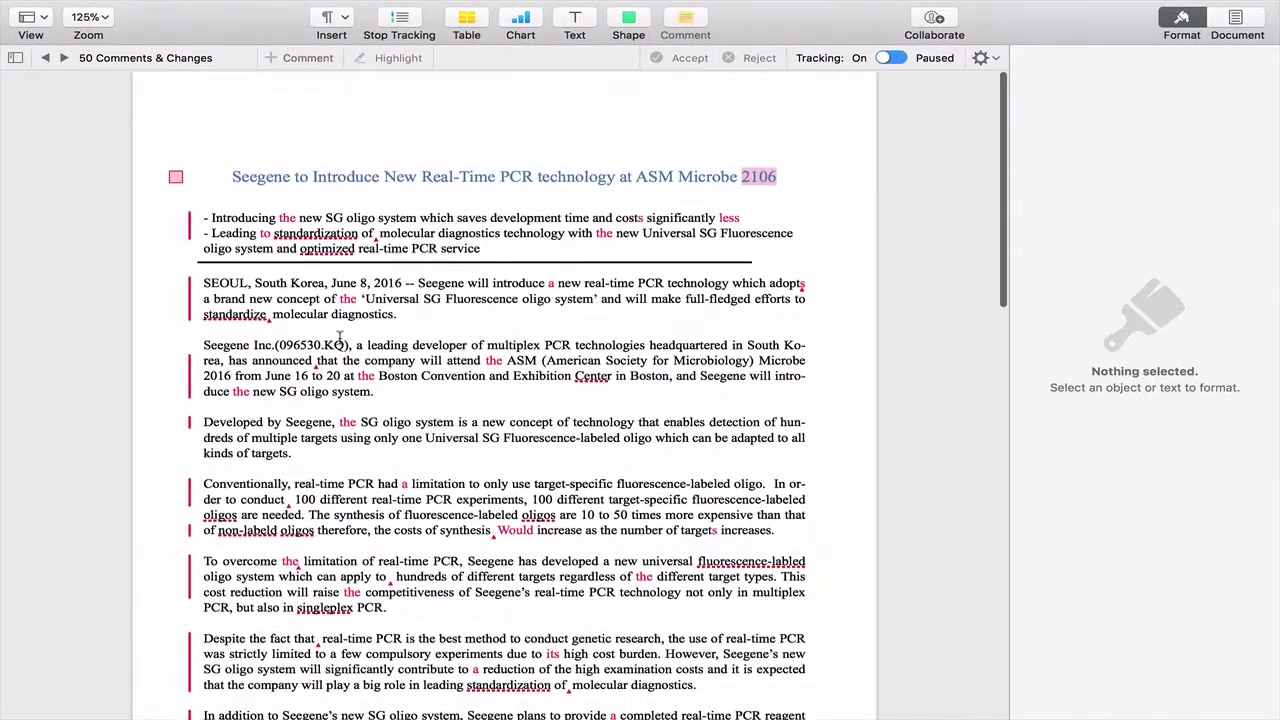
pyautogui.click(62, 60)
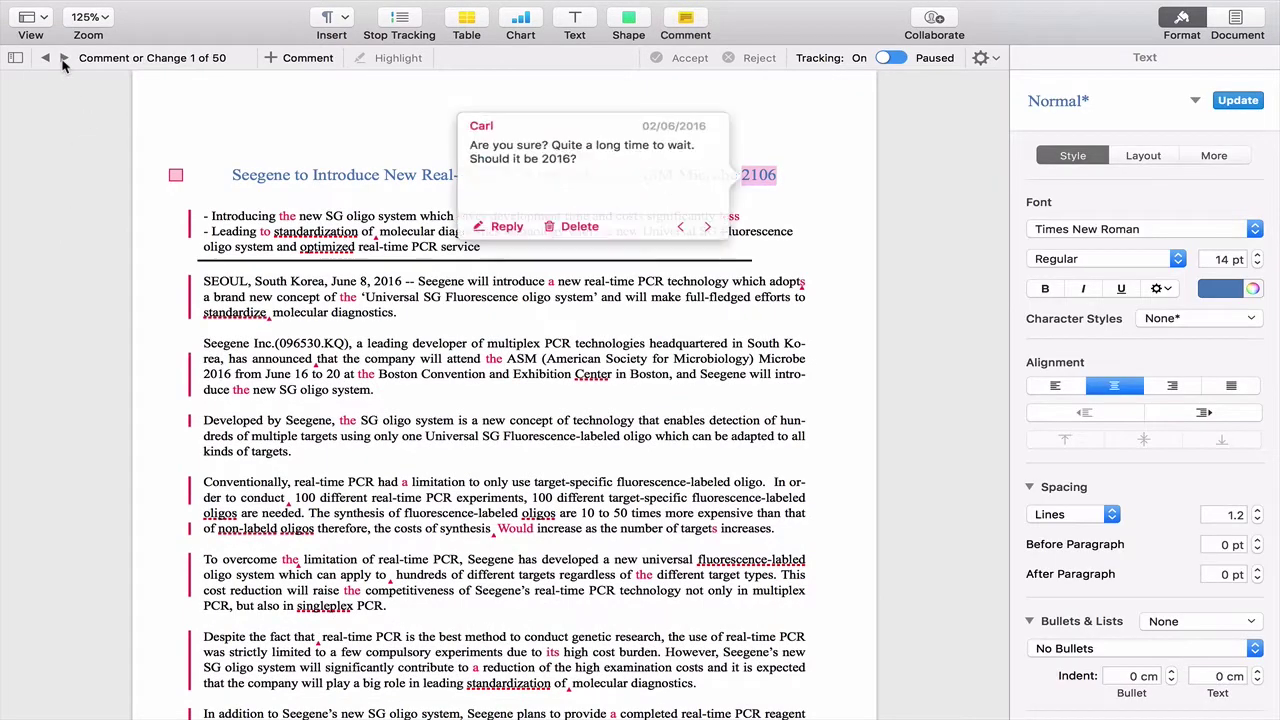
pyautogui.click(62, 60)
pyautogui.click(62, 60)
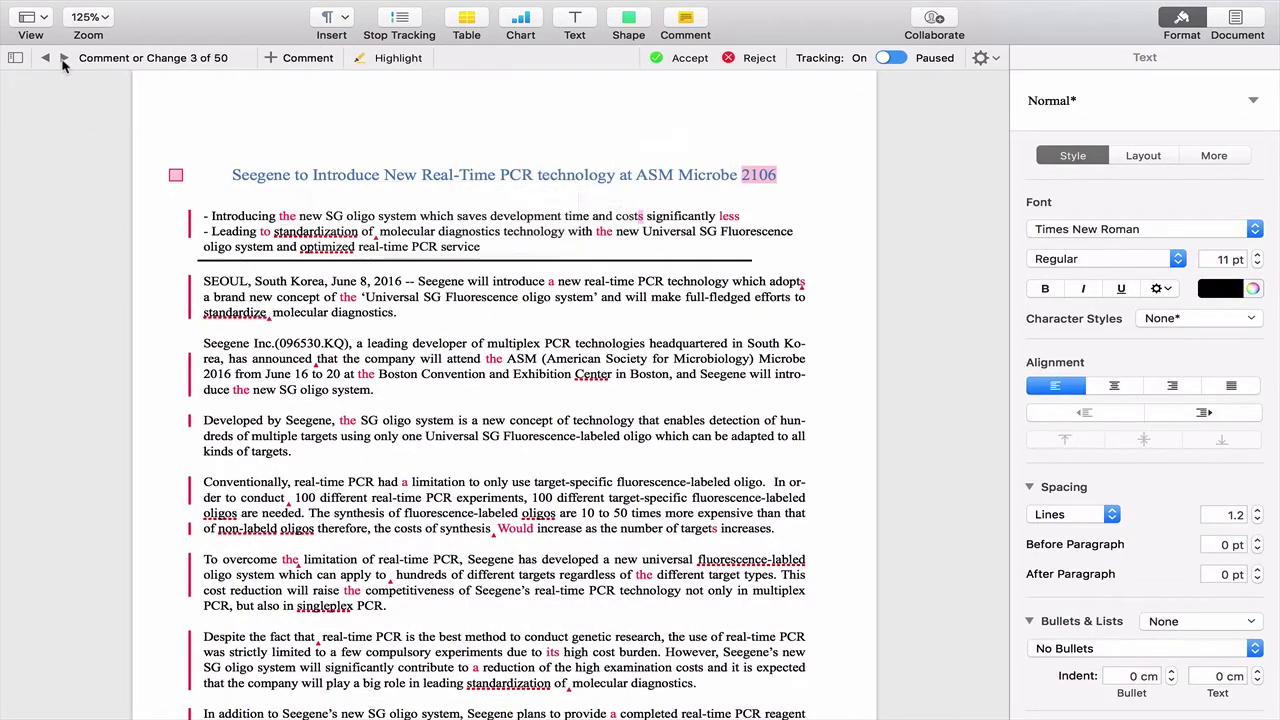
pyautogui.click(62, 60)
pyautogui.click(62, 60)
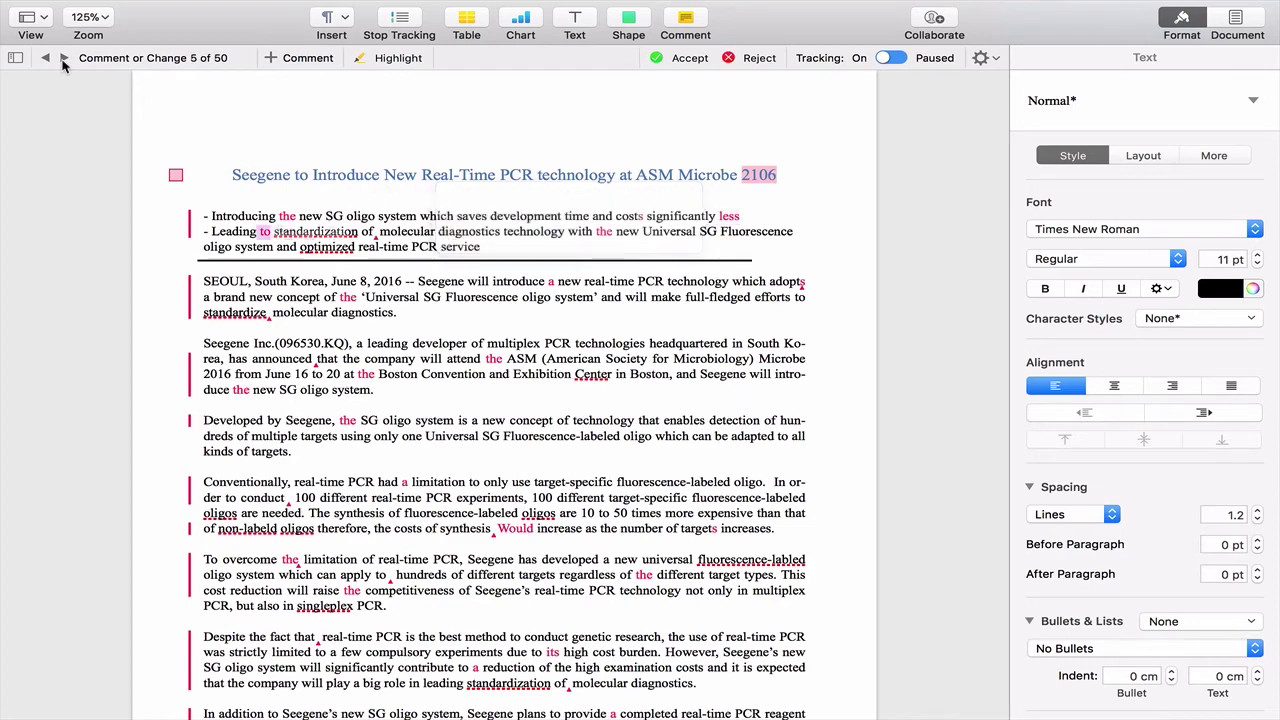
pyautogui.click(62, 60)
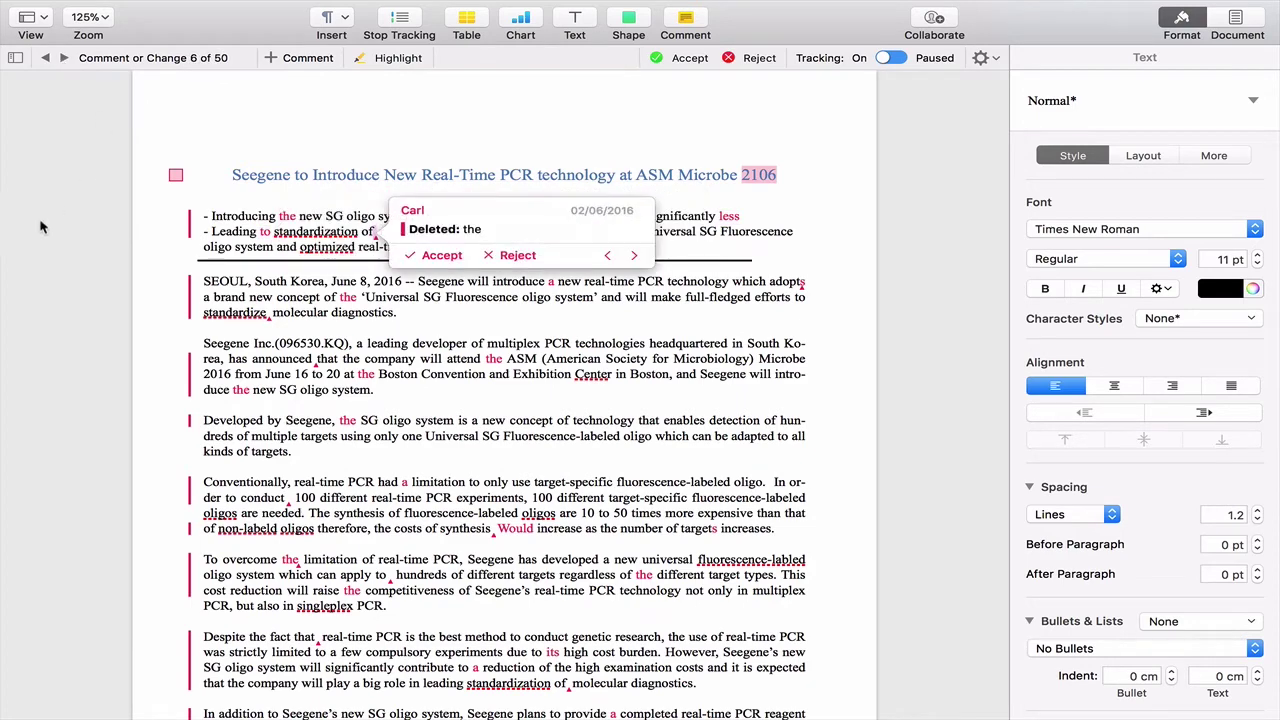
# Show the Comments & Changes list and check its sorting options without changing them.
pyautogui.click(24, 60)
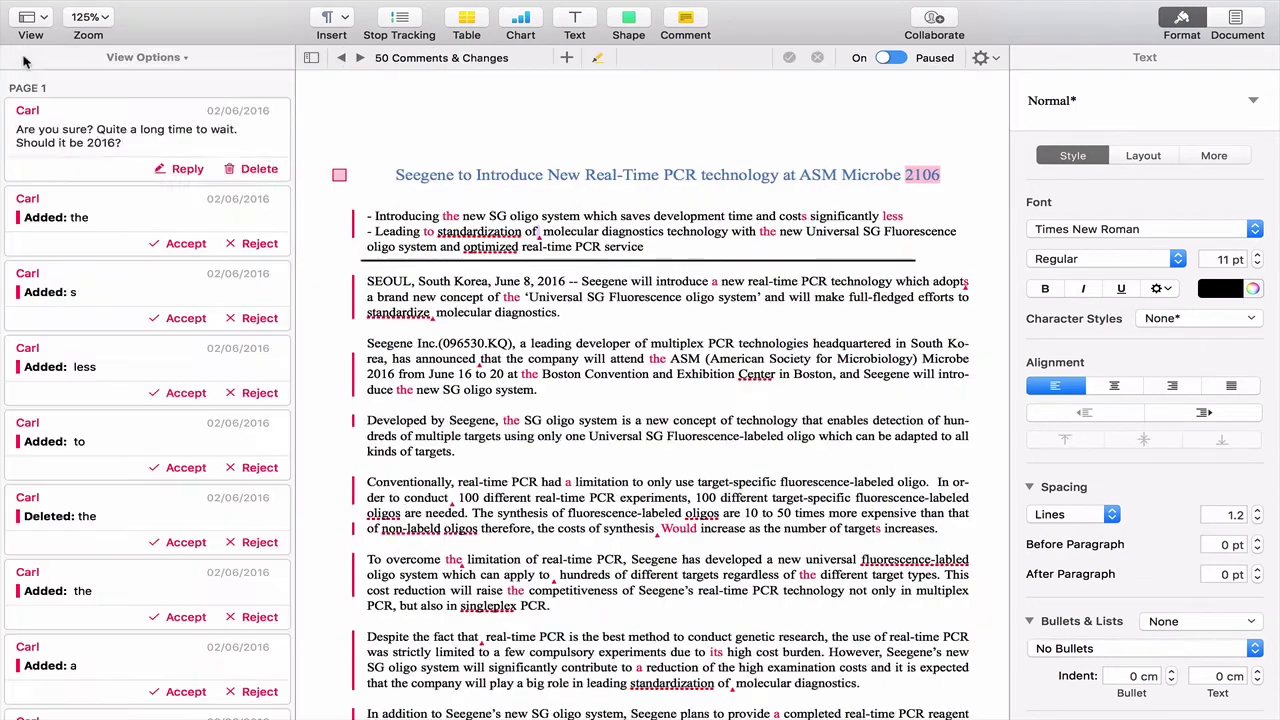
pyautogui.click(24, 60)
pyautogui.click(379, 126)
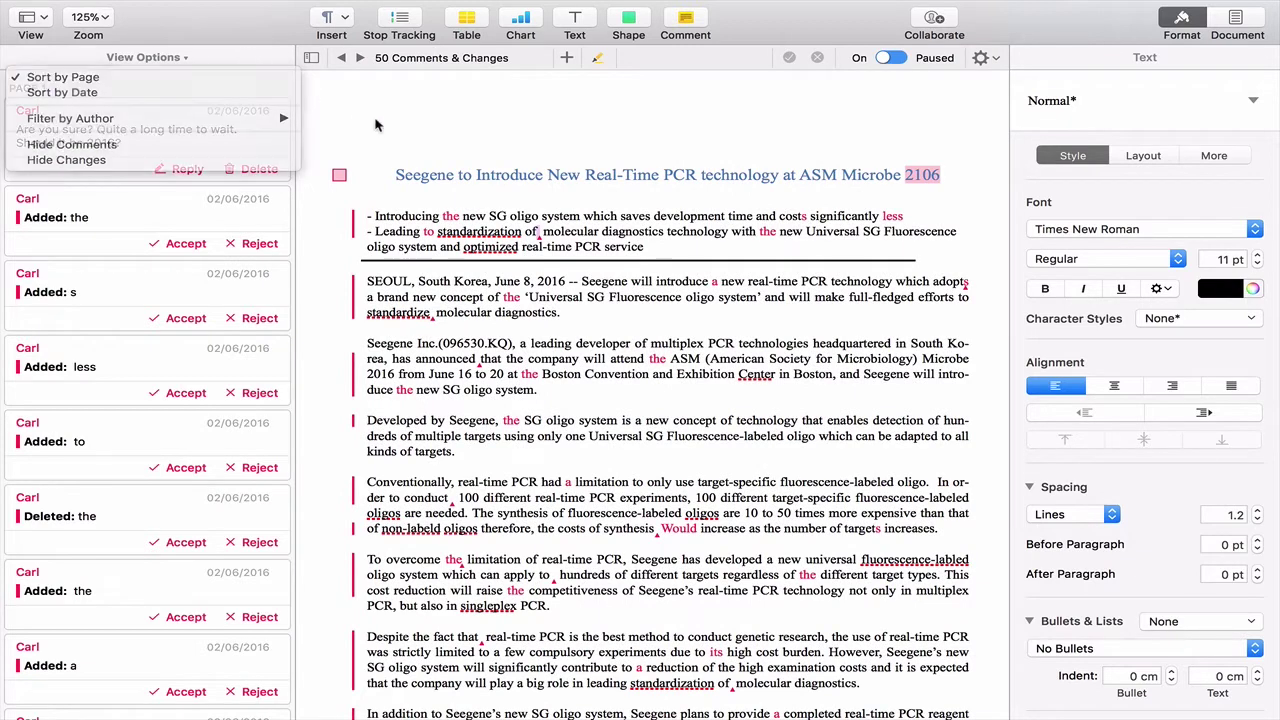
pyautogui.scroll(-3, 175, 310)
pyautogui.scroll(-10, 175, 310)
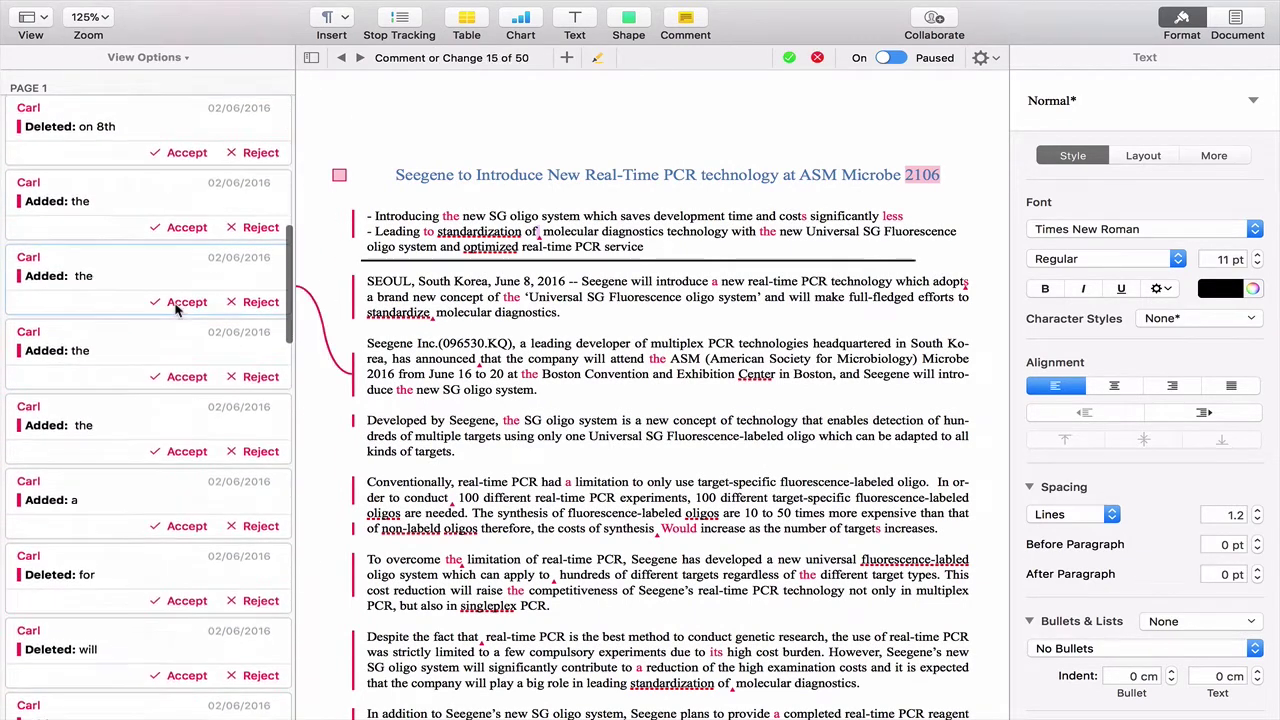
pyautogui.scroll(8, 175, 310)
pyautogui.scroll(3, 175, 310)
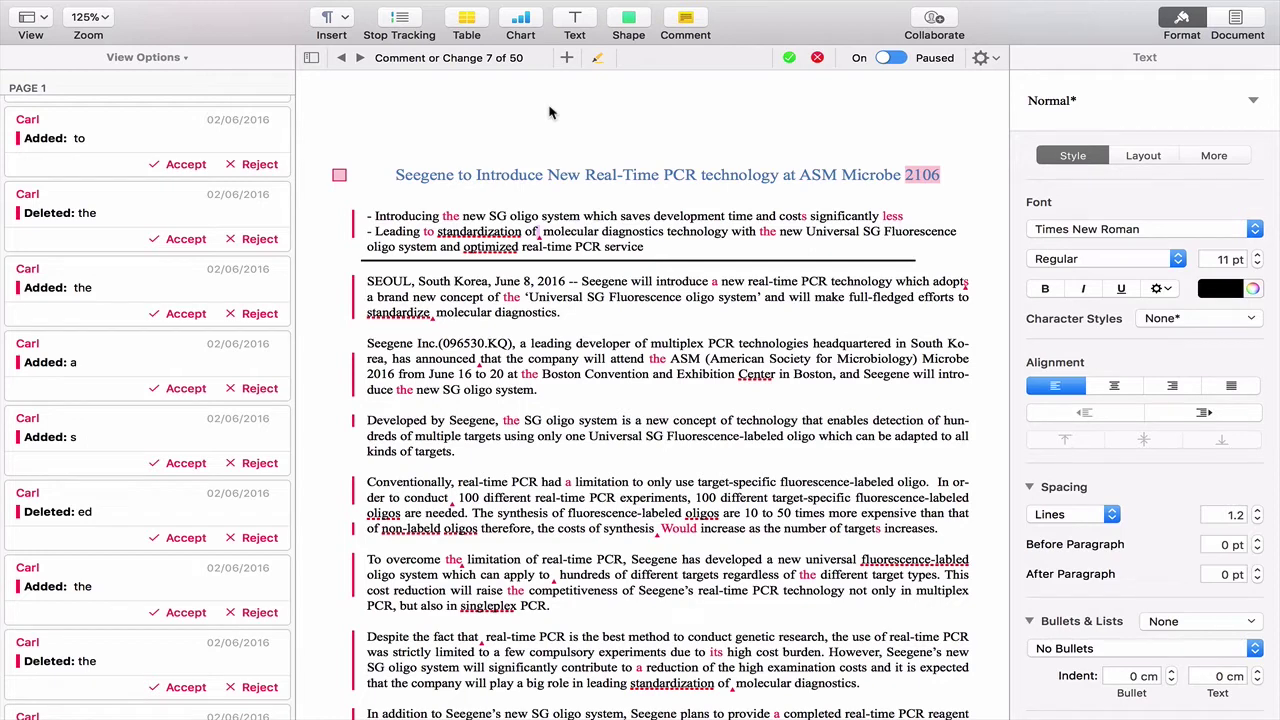
# Look over File's Convert to Page Layout and Export To options without choosing, then zoom to 190%.
pyautogui.moveTo(240, 5)
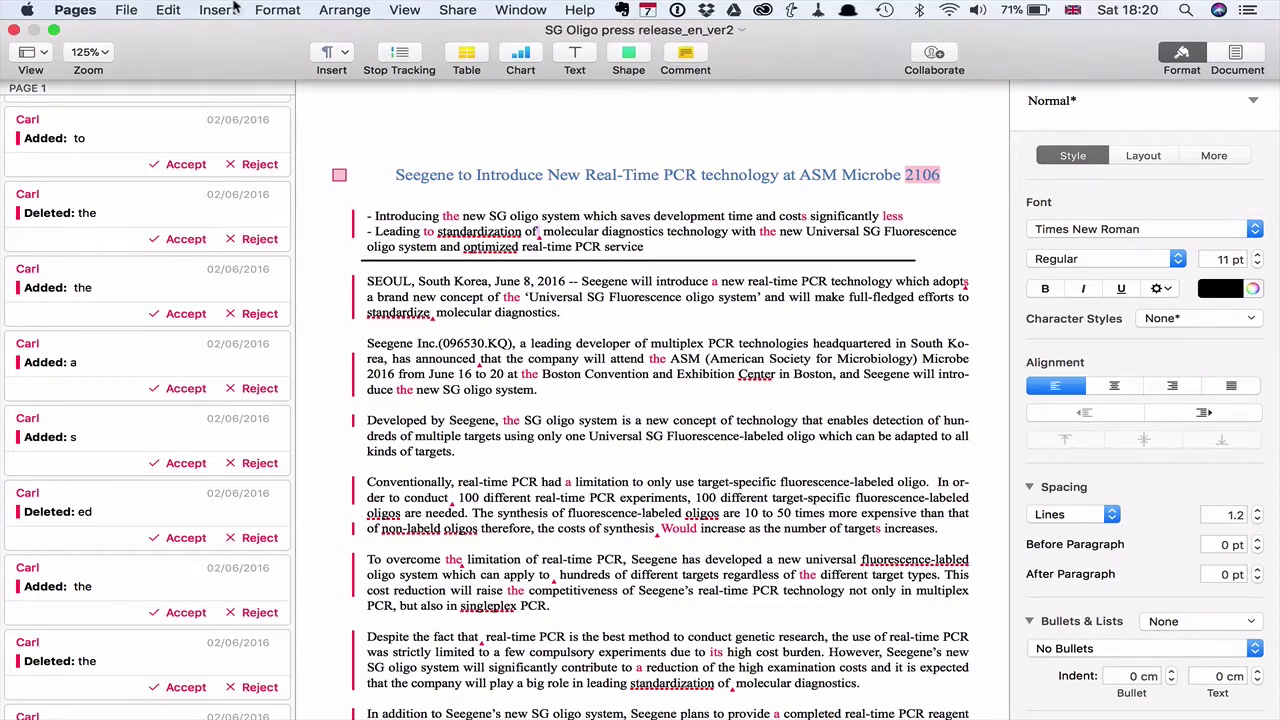
pyautogui.click(130, 10)
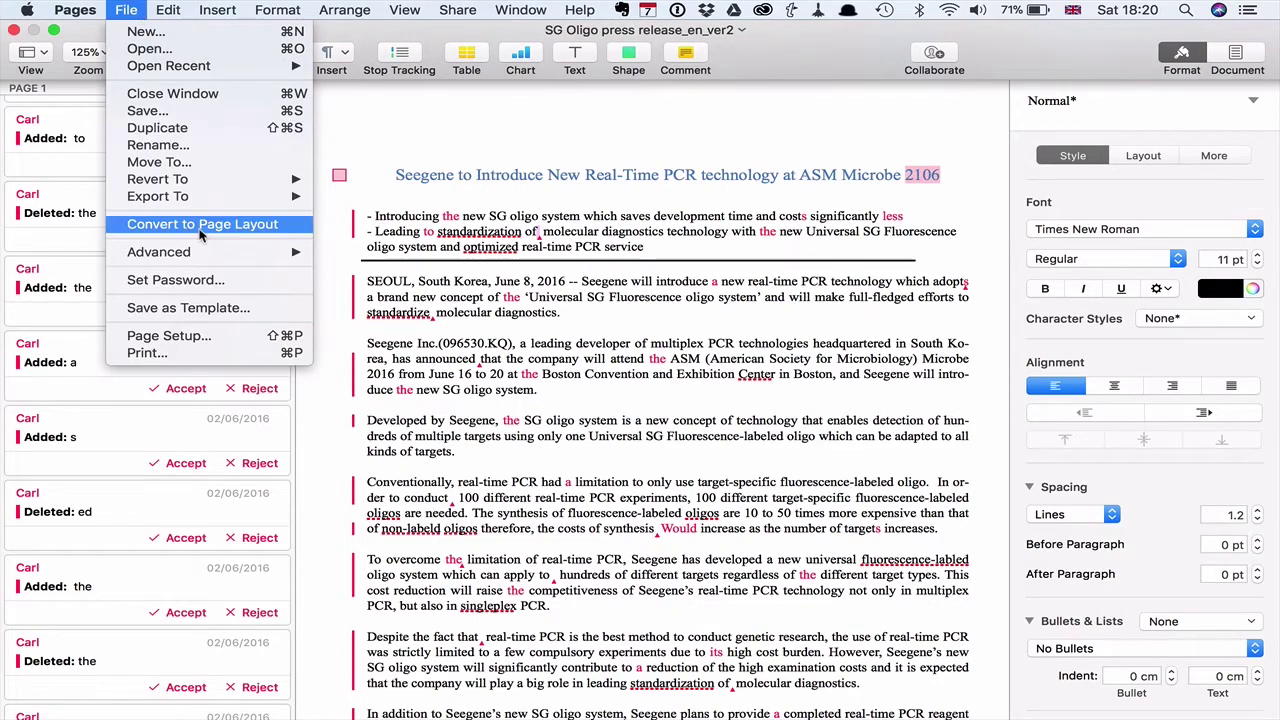
pyautogui.moveTo(200, 198)
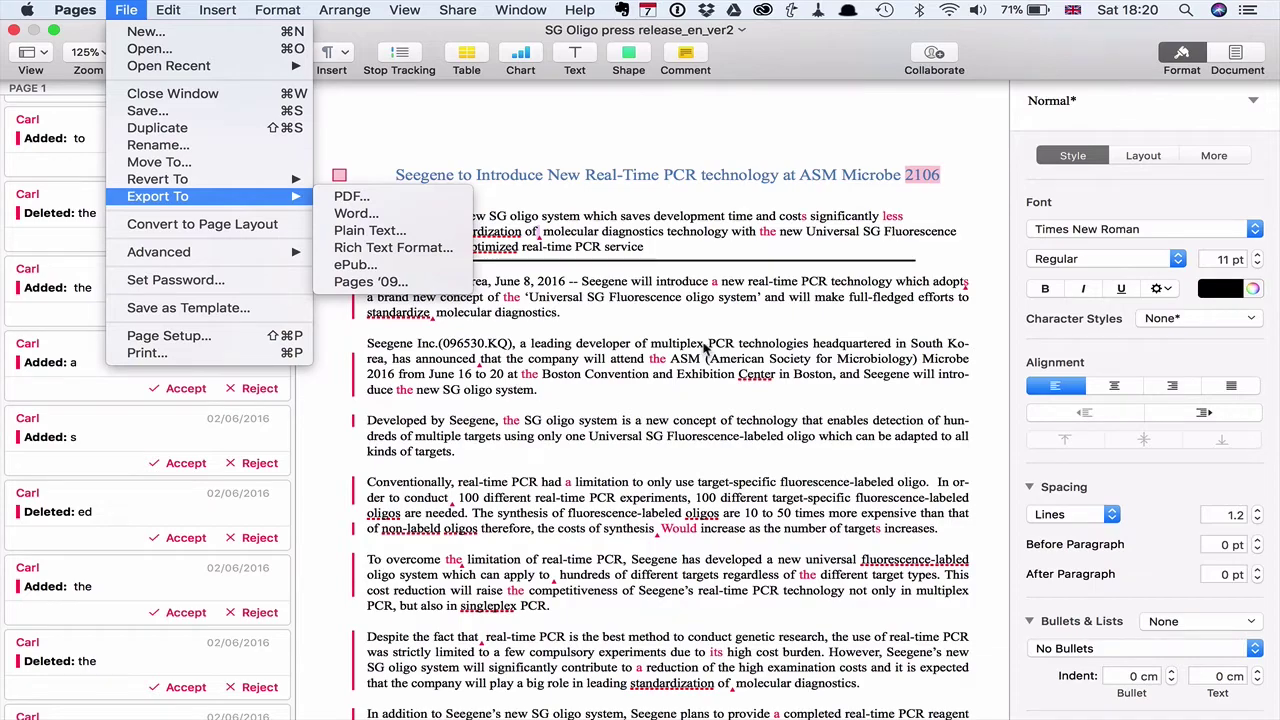
pyautogui.click(678, 326)
pyautogui.scroll(5, 678, 326)
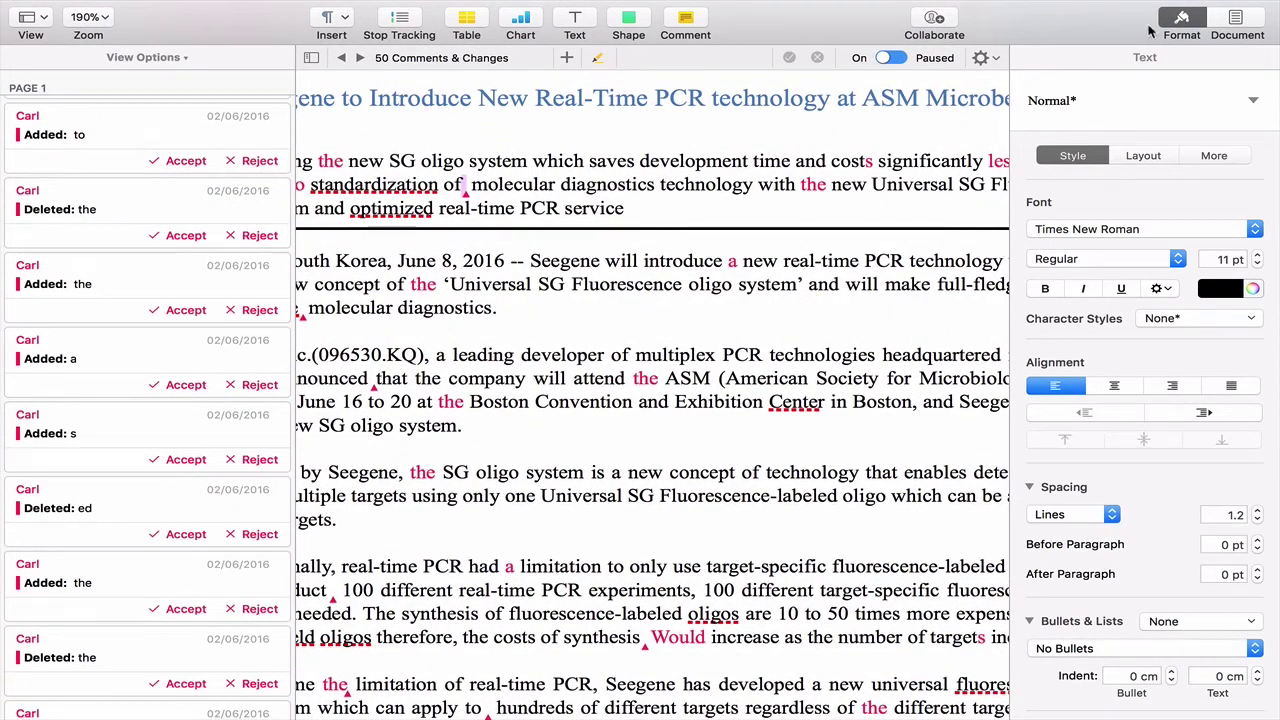
# Hide the formatting sidebar and highlight the phrase "Seegene will introduce" in the press release.
pyautogui.click(1182, 20)
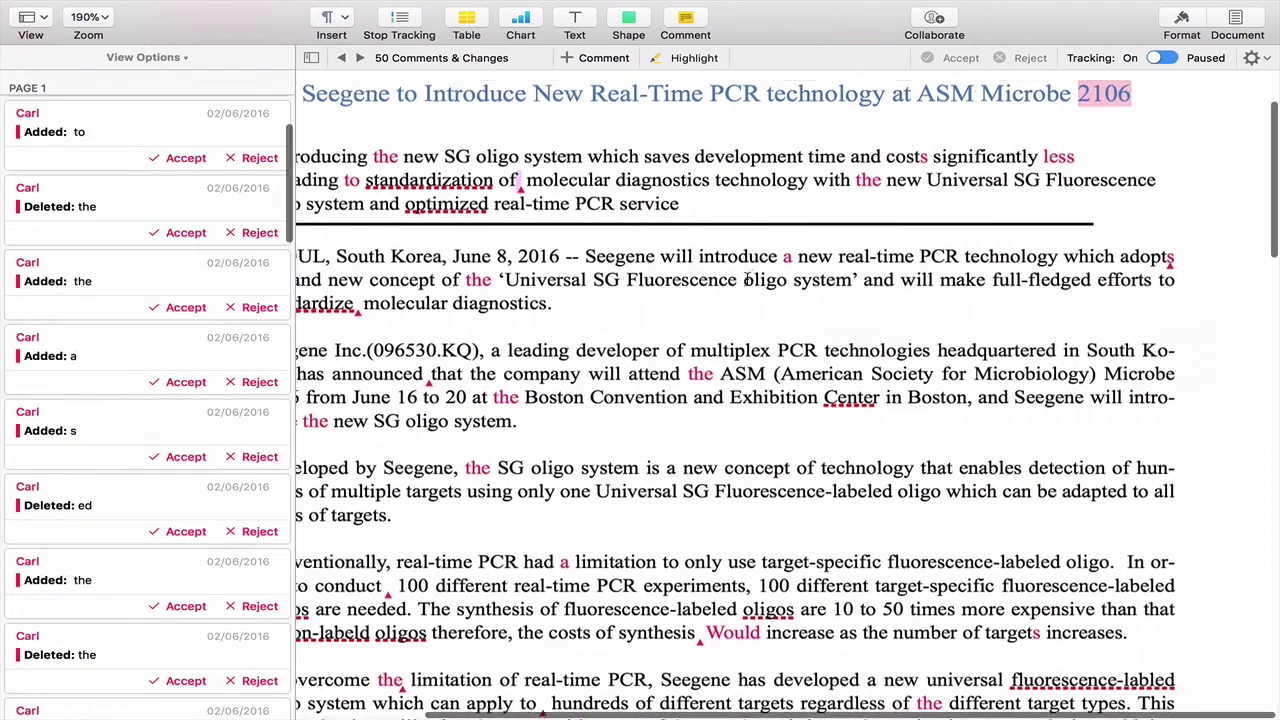
pyautogui.scroll(-2, 745, 280)
pyautogui.scroll(-2, 755, 290)
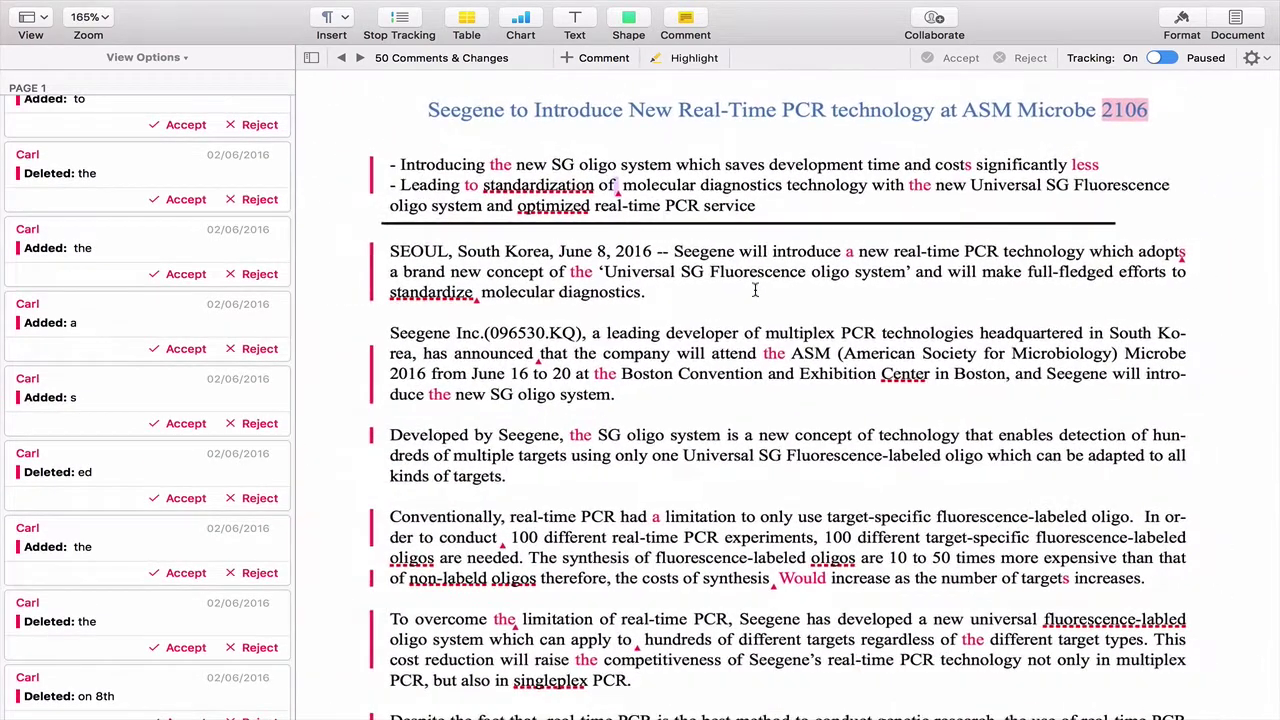
pyautogui.scroll(3, 755, 290)
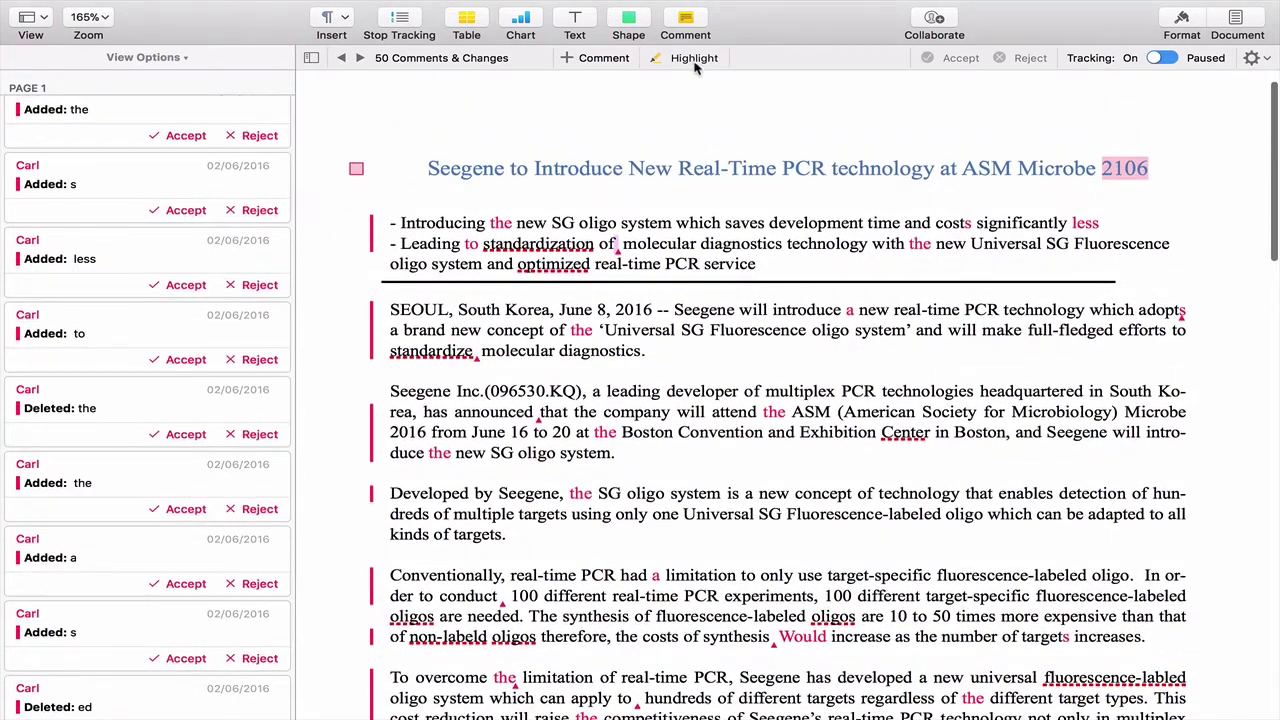
pyautogui.click(692, 58)
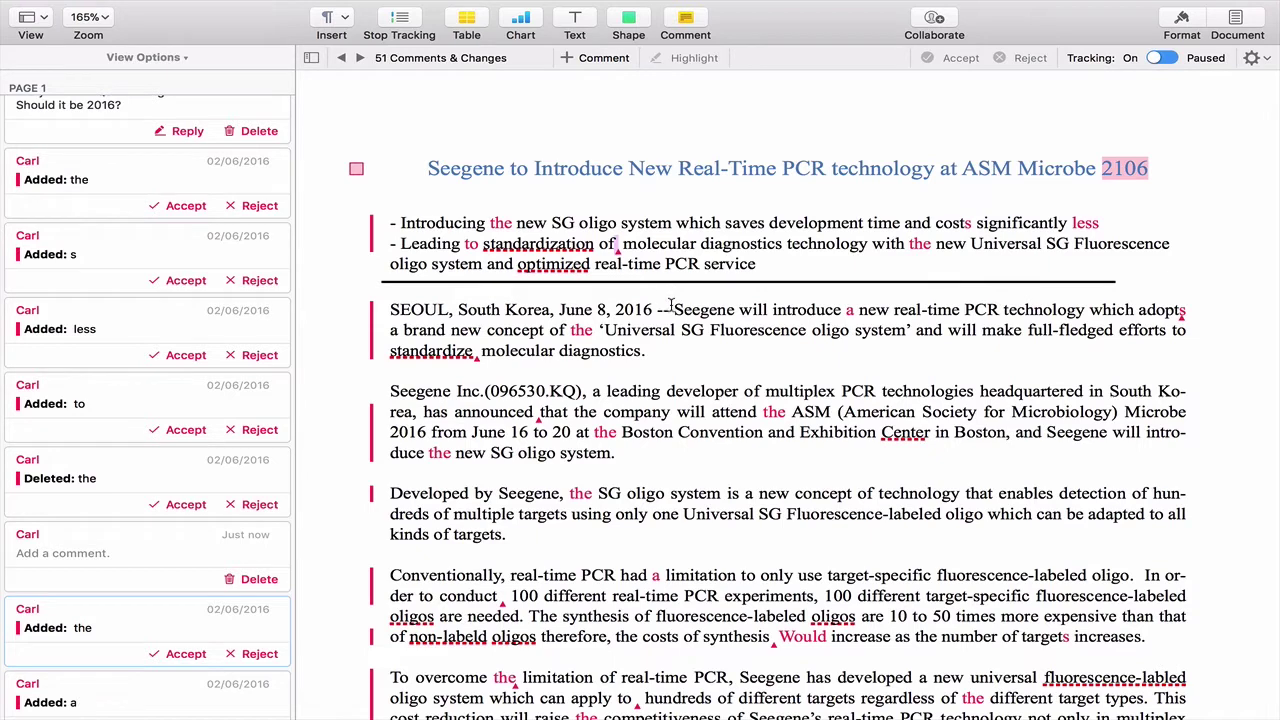
pyautogui.moveTo(676, 309); pyautogui.dragTo(845, 310)
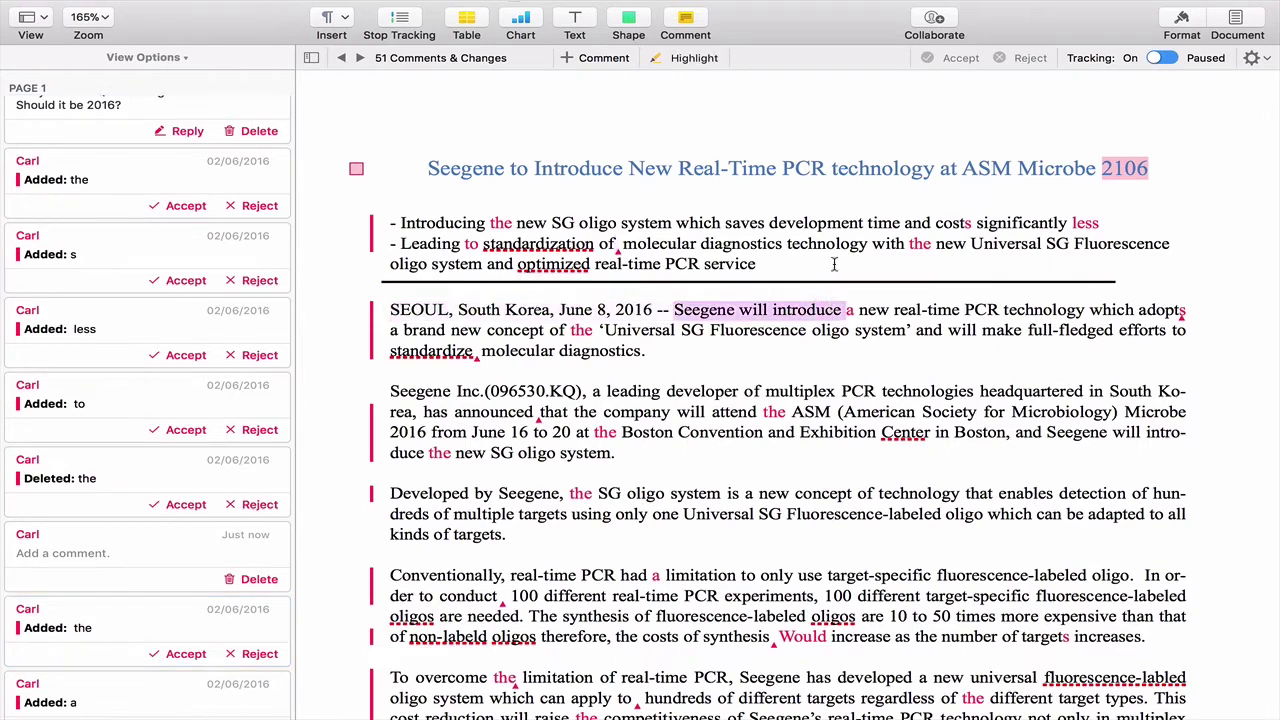
pyautogui.click(686, 58)
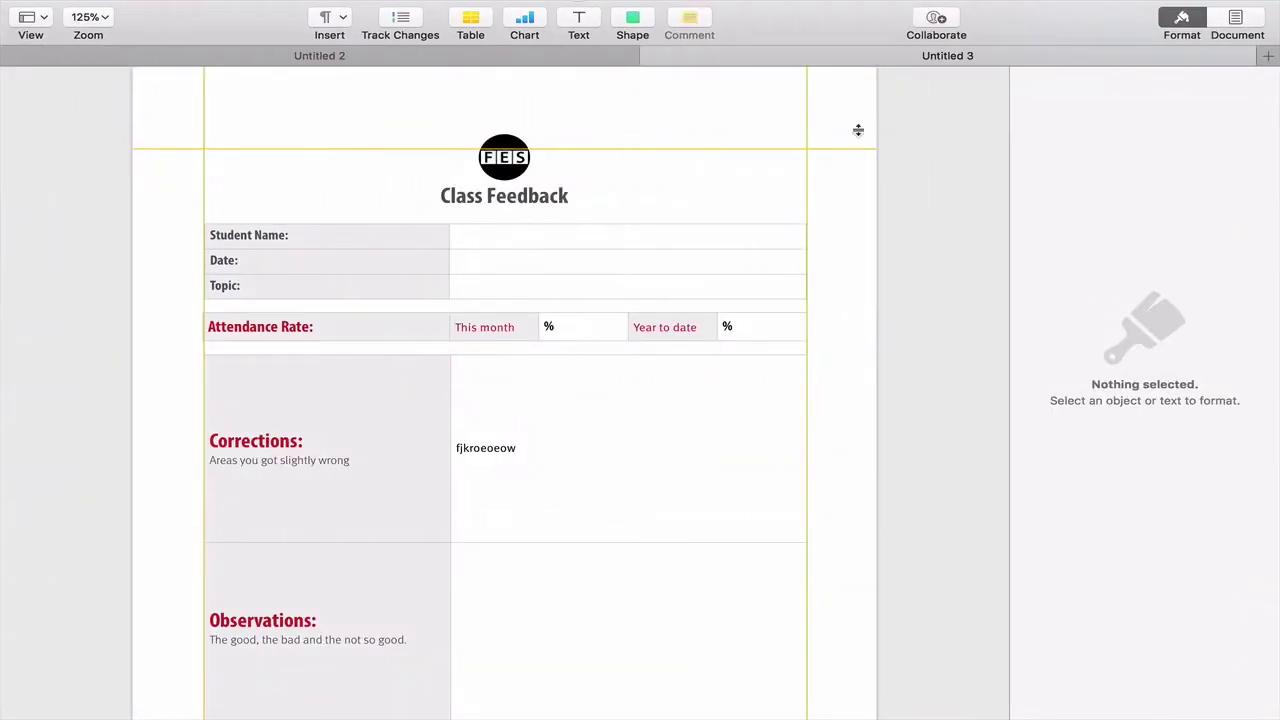
# Create Untitled 4 from the Basic > Blank template via File > New.
pyautogui.click(437, 61)
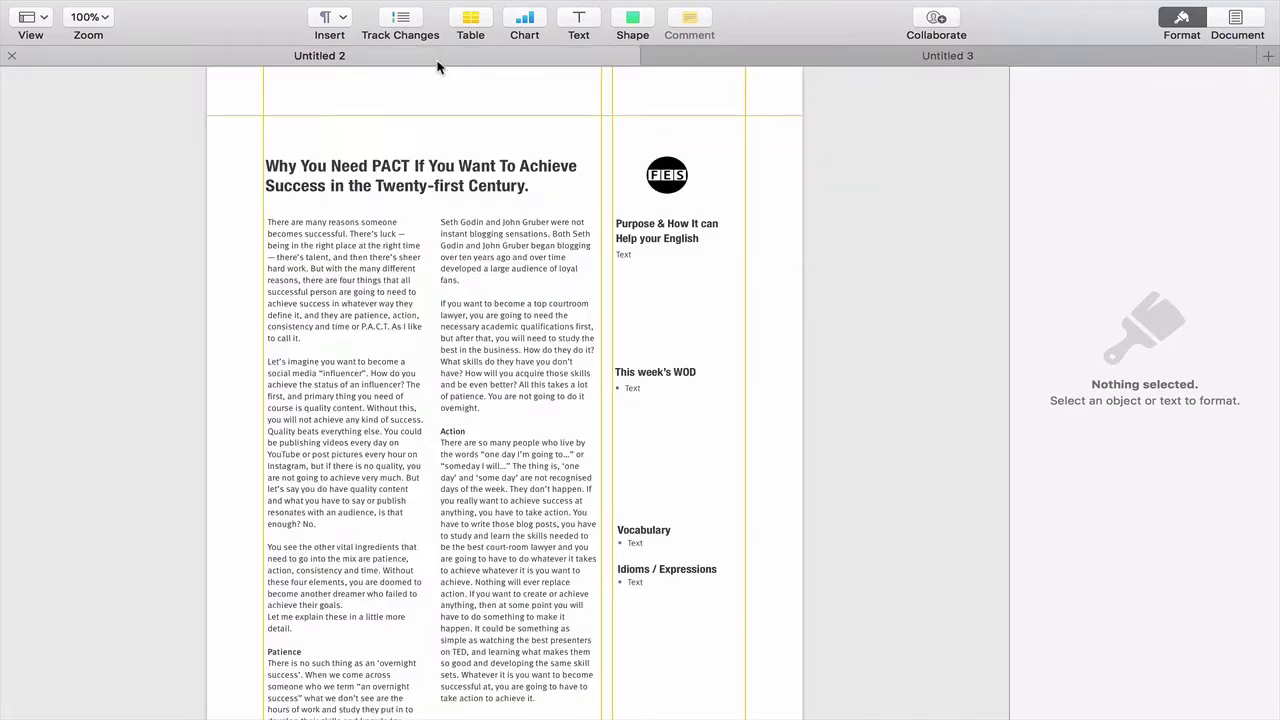
pyautogui.click(750, 56)
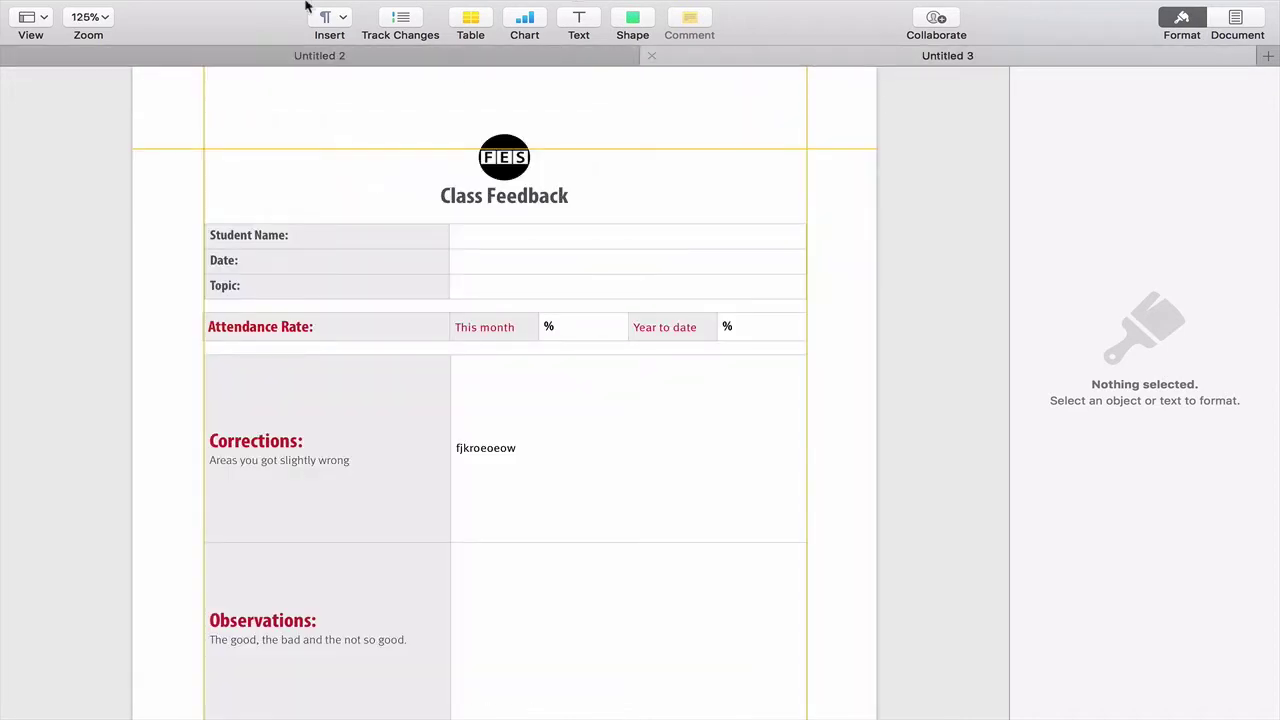
pyautogui.click(126, 10)
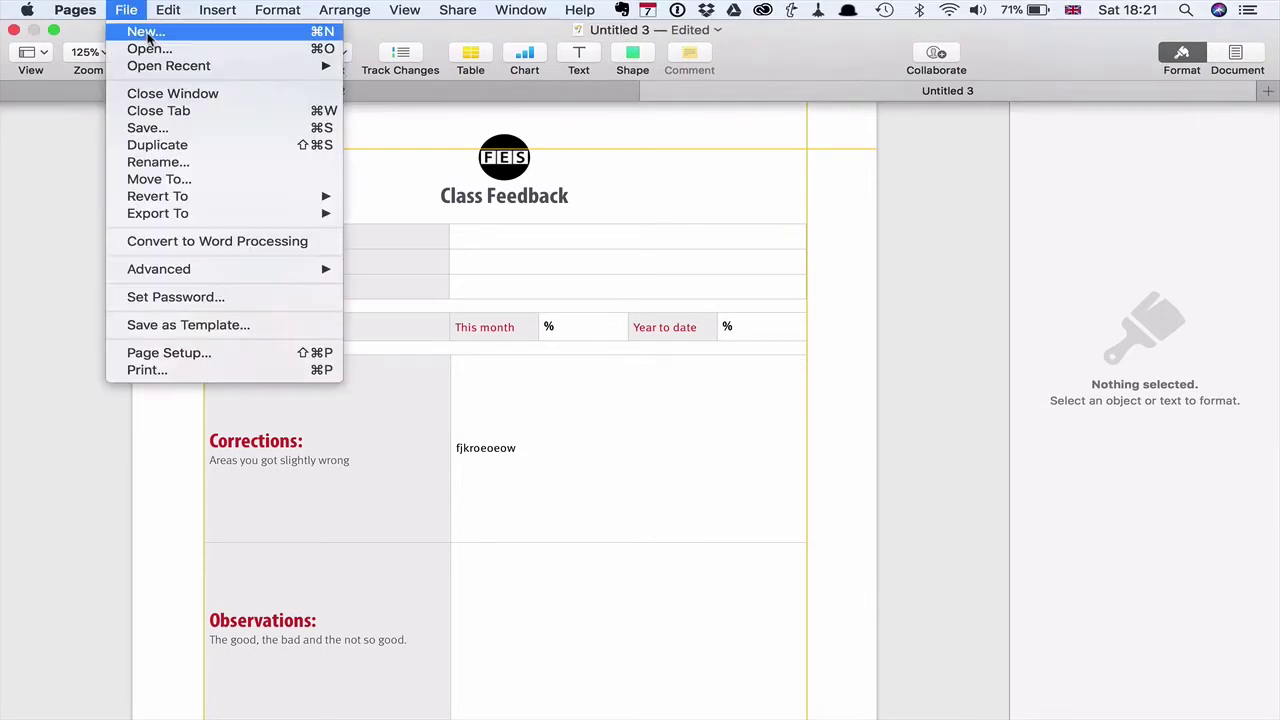
pyautogui.click(146, 33)
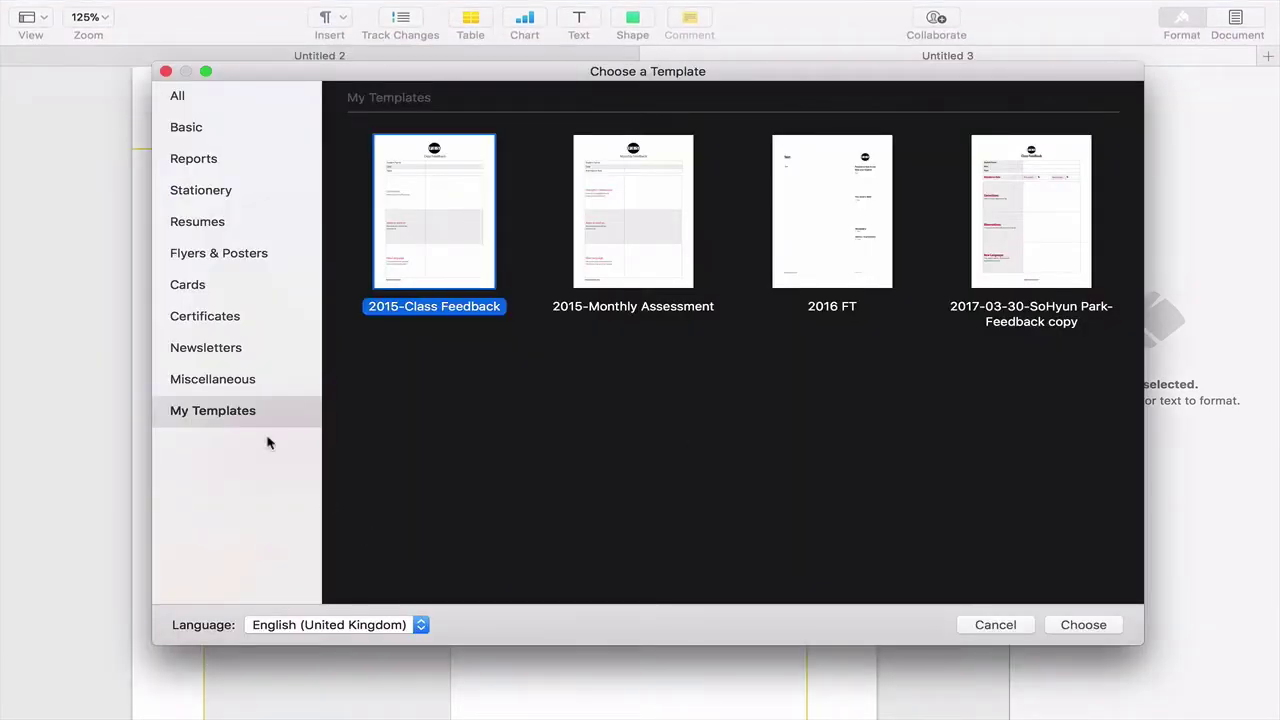
pyautogui.click(184, 136)
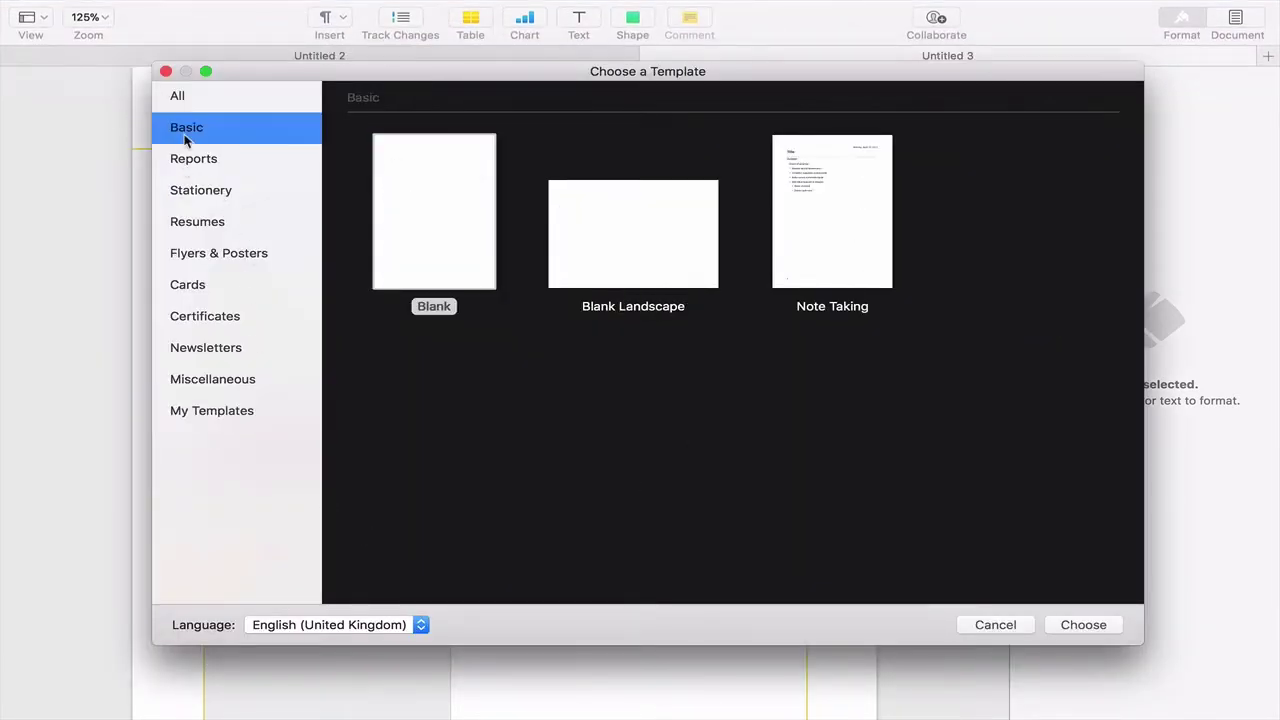
pyautogui.click(395, 209)
pyautogui.click(1090, 624)
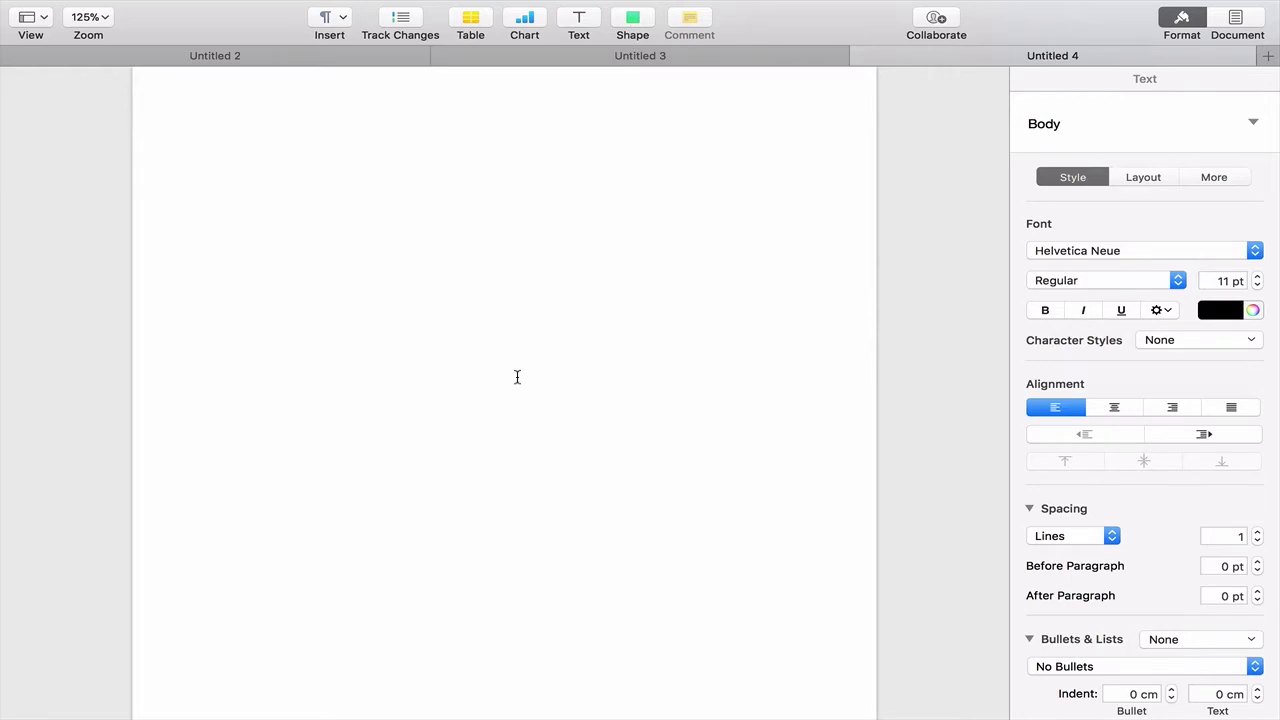
# Replace the stray test letters by pasting the Action passage into Untitled 4.
pyautogui.write('fkfdl')
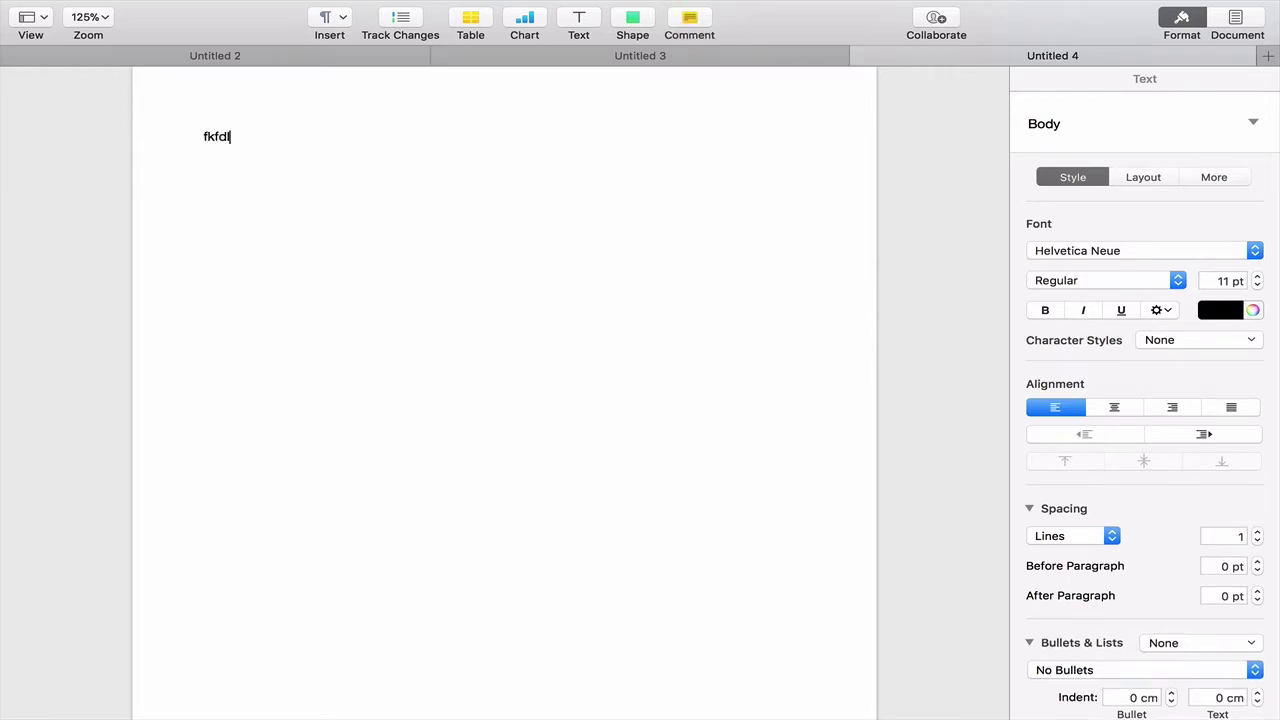
pyautogui.write('qompd')
pyautogui.press('BackSpace')
pyautogui.press('BackSpace')
pyautogui.write('Action There are so many people who live by the words "one day I’m going to…" or "someday I will…" The thing is, ‘one day’ and ‘some day’ are not recognised days of the week. They don’t happen. If you really want to achieve success at anything, you have to take action. You have to write those blog posts, you have to study and learn the skills needed to be the best court-room lawyer and you are going to have to do whatever it takes to achieve whatever it is you want to achieve. Nothing will ever replace action. If you want to create or achieve anything, then at some point you will have to do something to make it happen. It could be something as simple as watching the best presenters on TED, and learning what makes them so good and developing the same skill sets. Whatever it is you want to become successful at, you are going to have to take action to achieve it.')
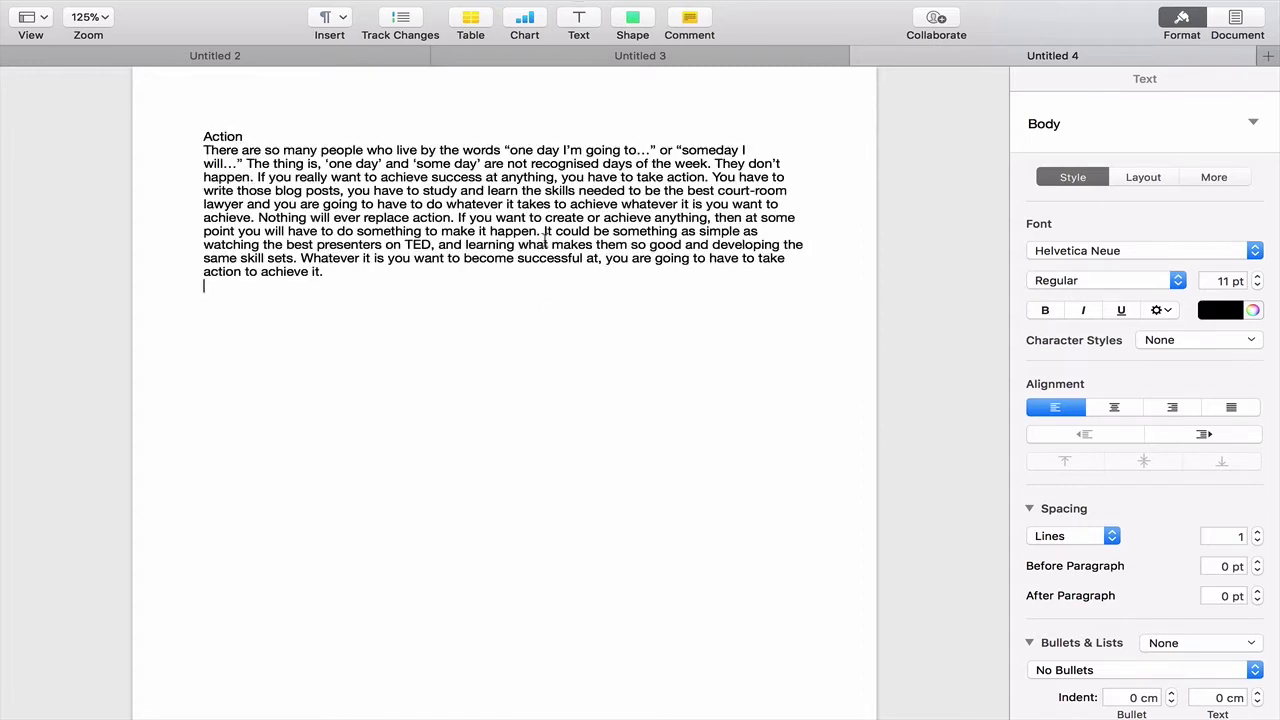
# Select the whole Action passage and set its line spacing to 1.6.
pyautogui.moveTo(204, 136); pyautogui.dragTo(383, 322)
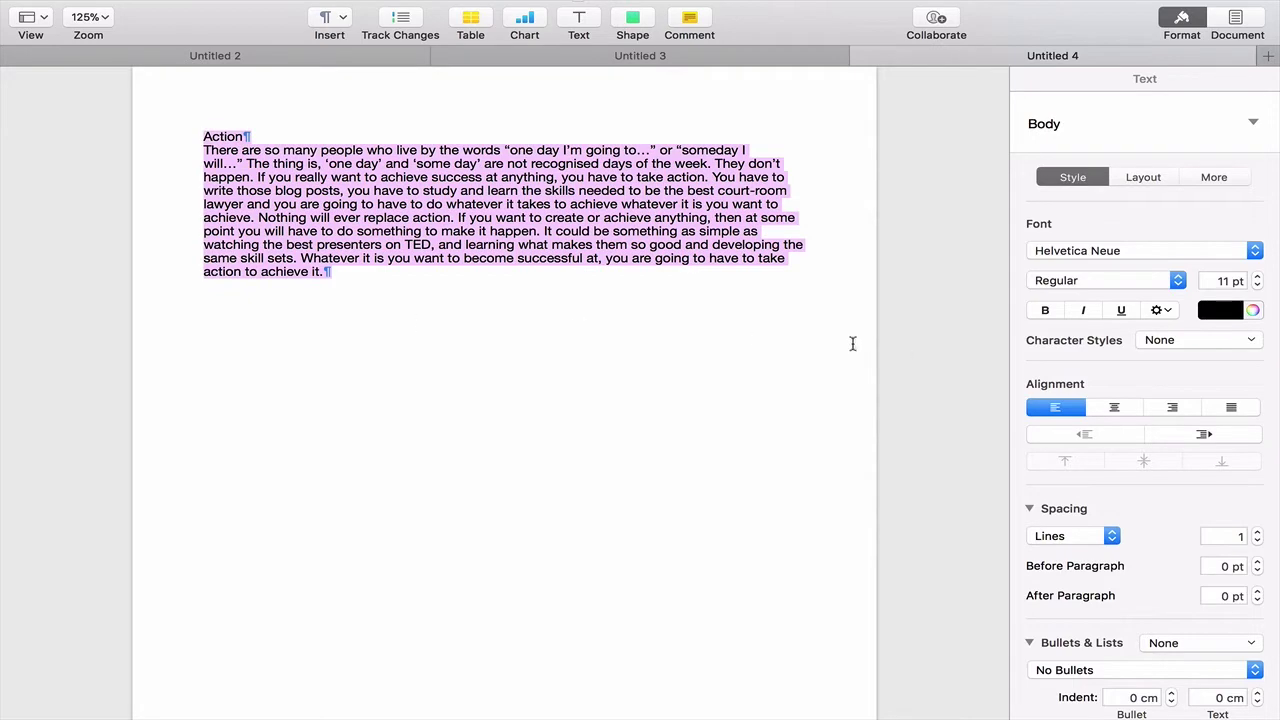
pyautogui.click(1256, 534)
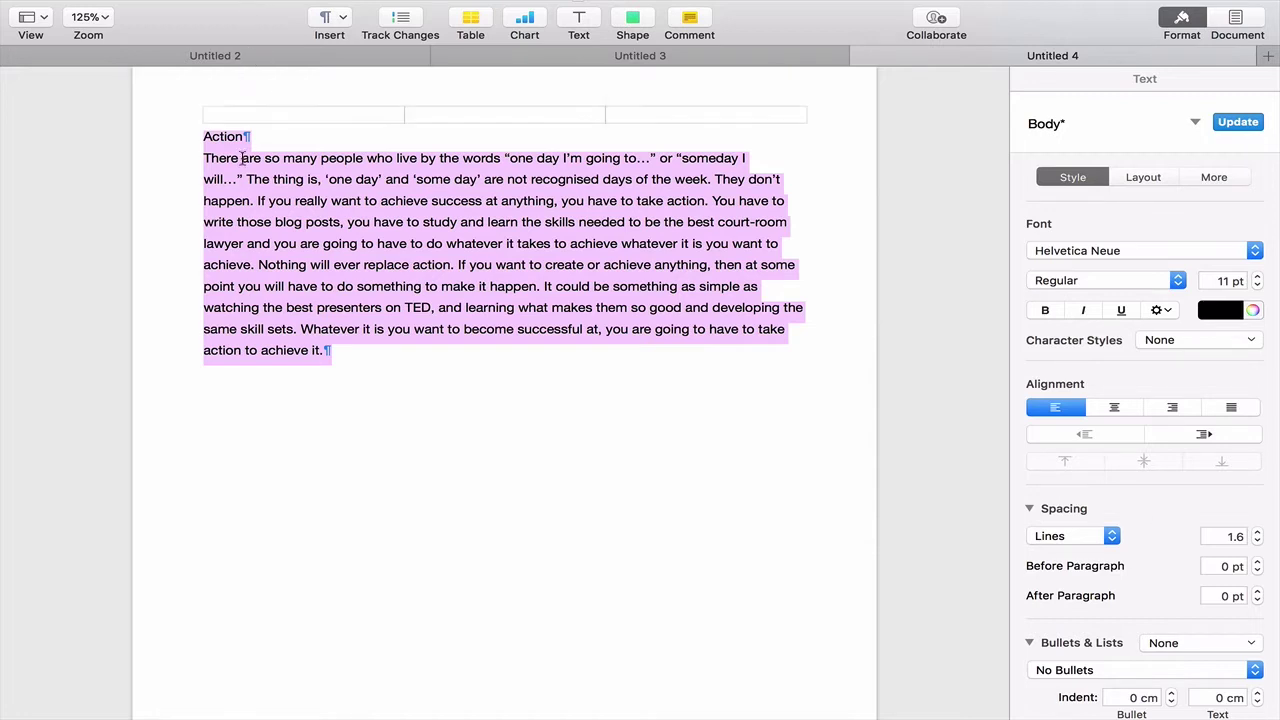
pyautogui.moveTo(297, 8)
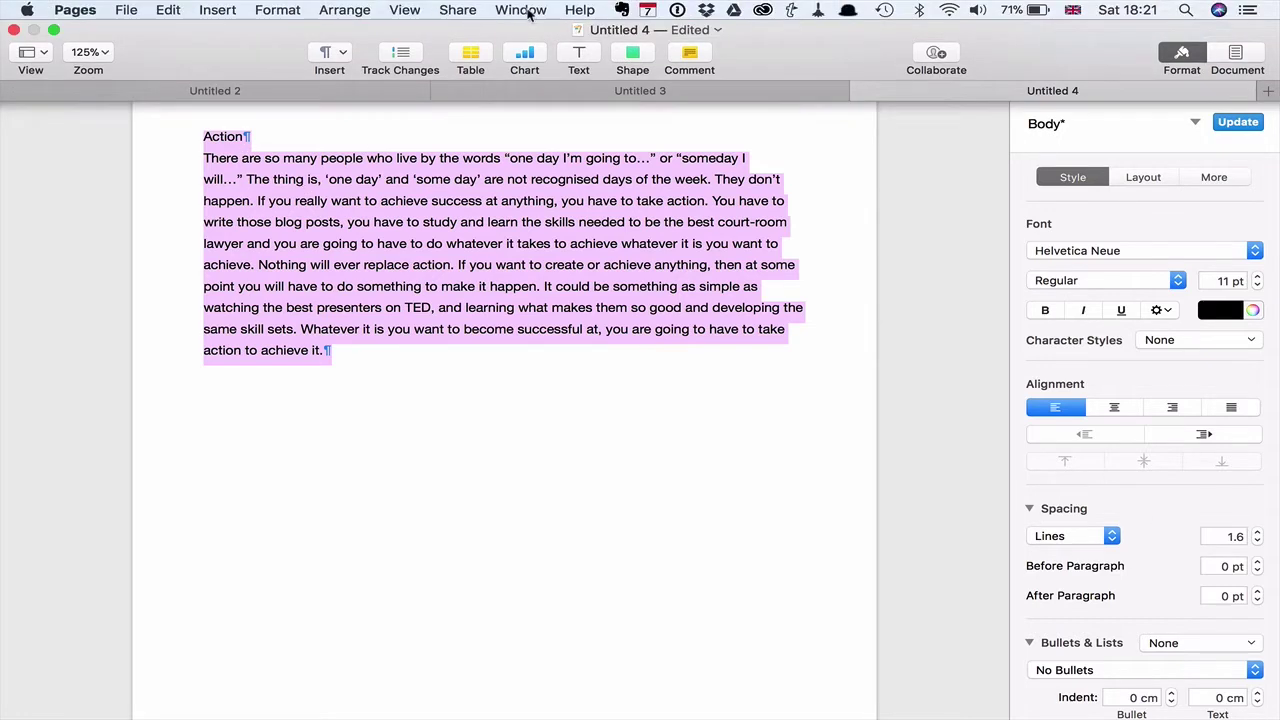
pyautogui.click(408, 9)
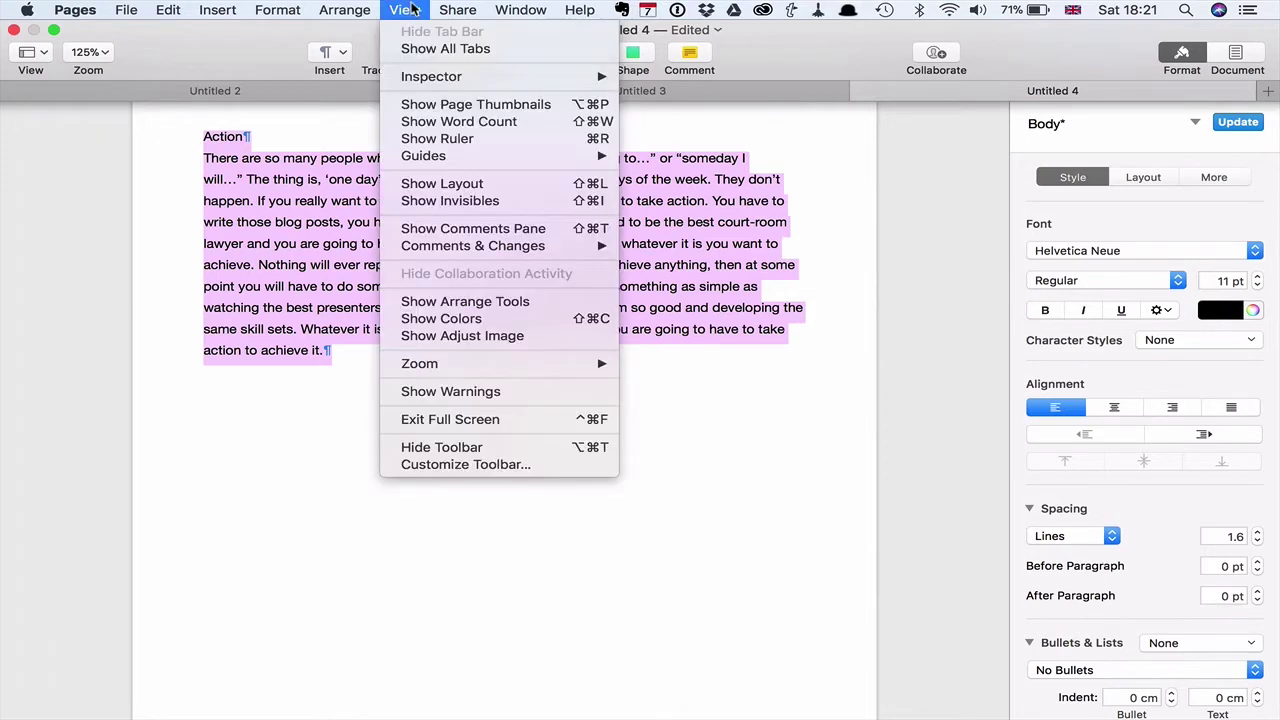
# Indent the Action passage to about 2.5–18 cm, justify it, then delete all the text.
pyautogui.click(433, 138)
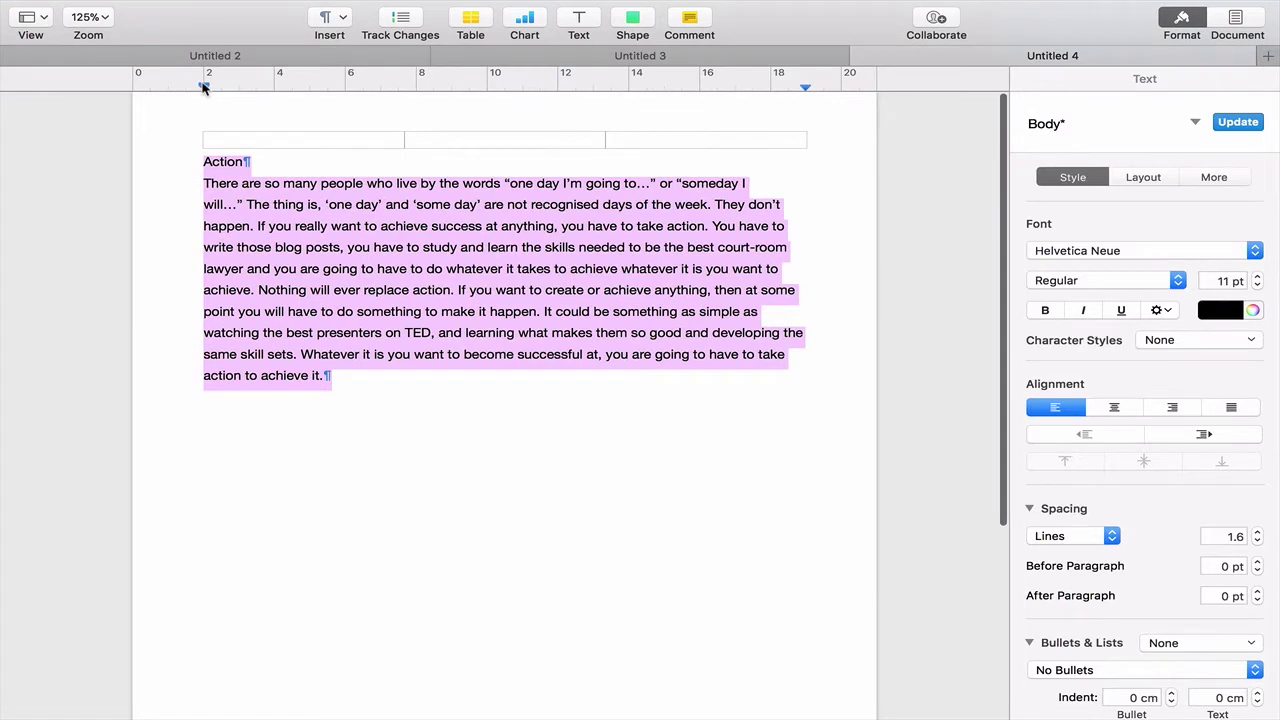
pyautogui.moveTo(203, 87); pyautogui.dragTo(240, 87)
pyautogui.moveTo(805, 87); pyautogui.dragTo(771, 87)
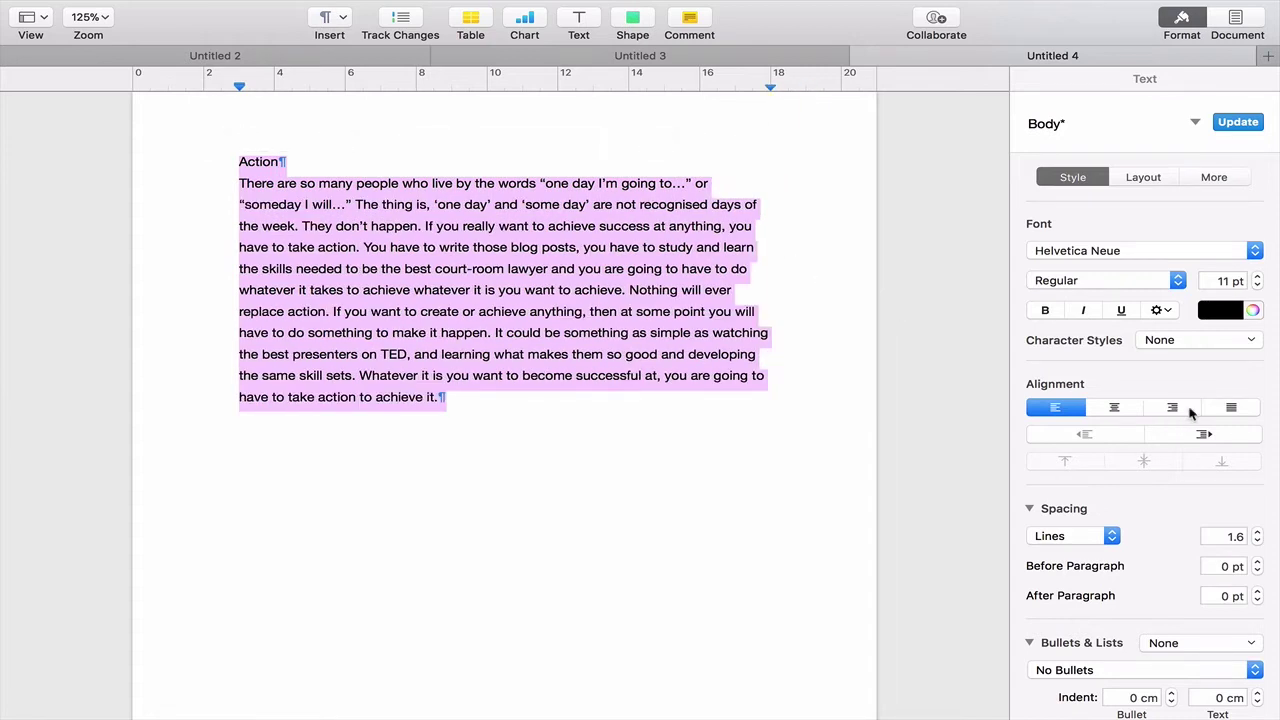
pyautogui.click(1229, 409)
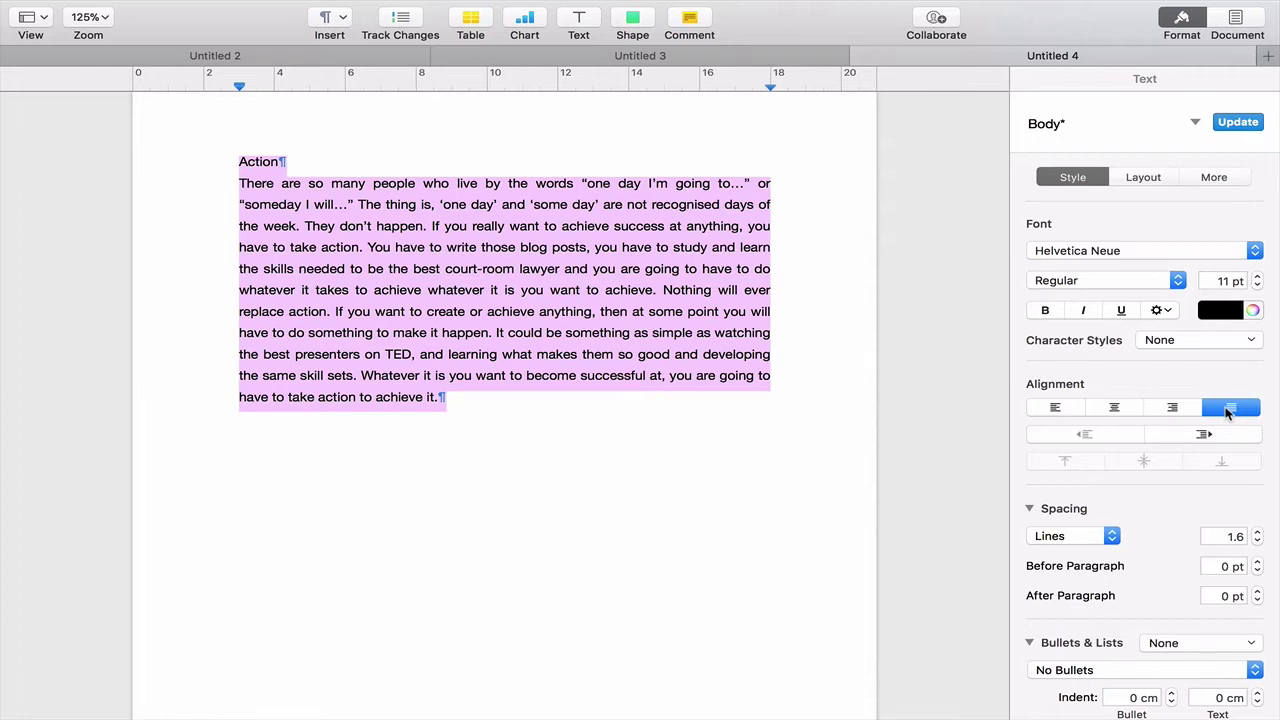
pyautogui.press('BackSpace')
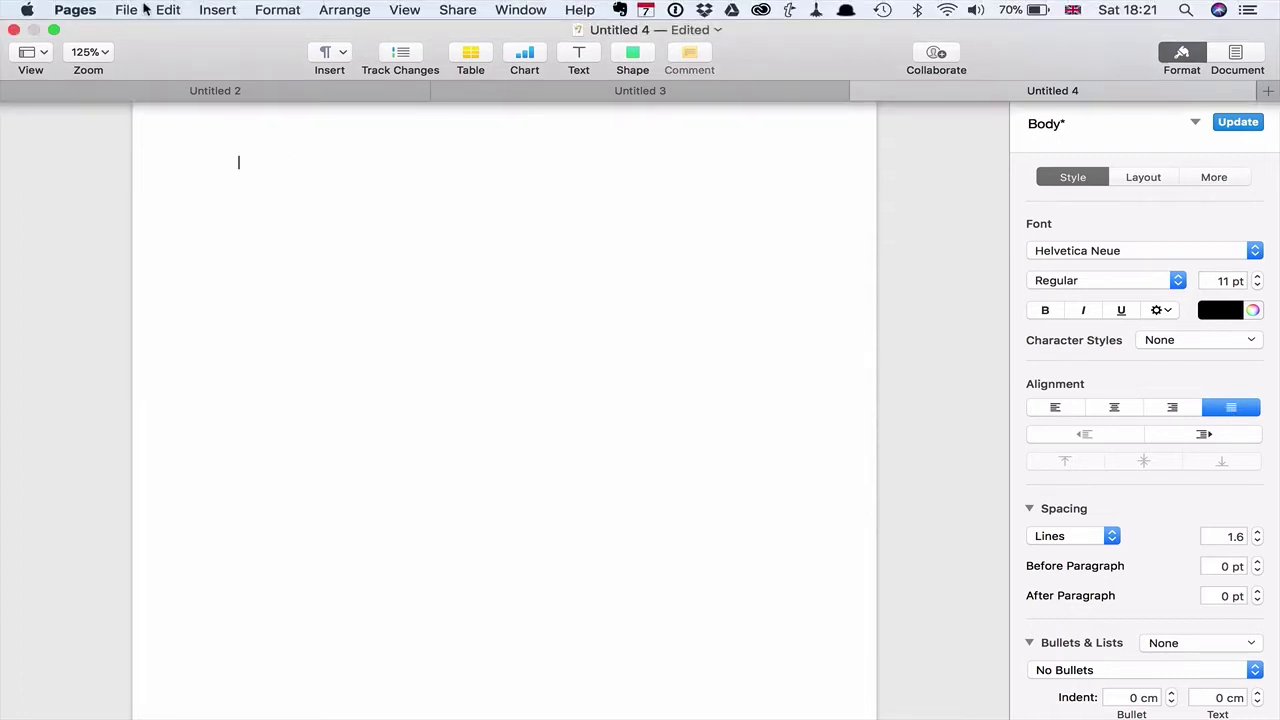
# Convert the document to page layout and paste the Action passage into a new text box.
pyautogui.click(127, 10)
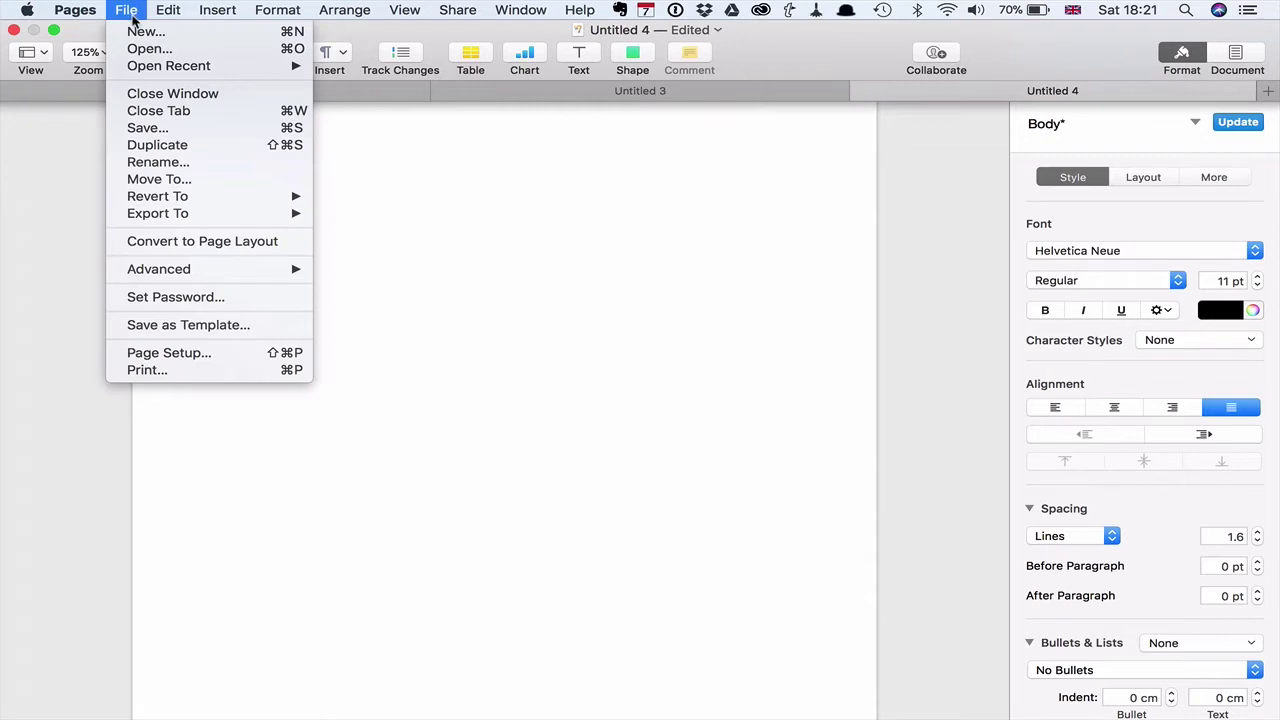
pyautogui.click(189, 243)
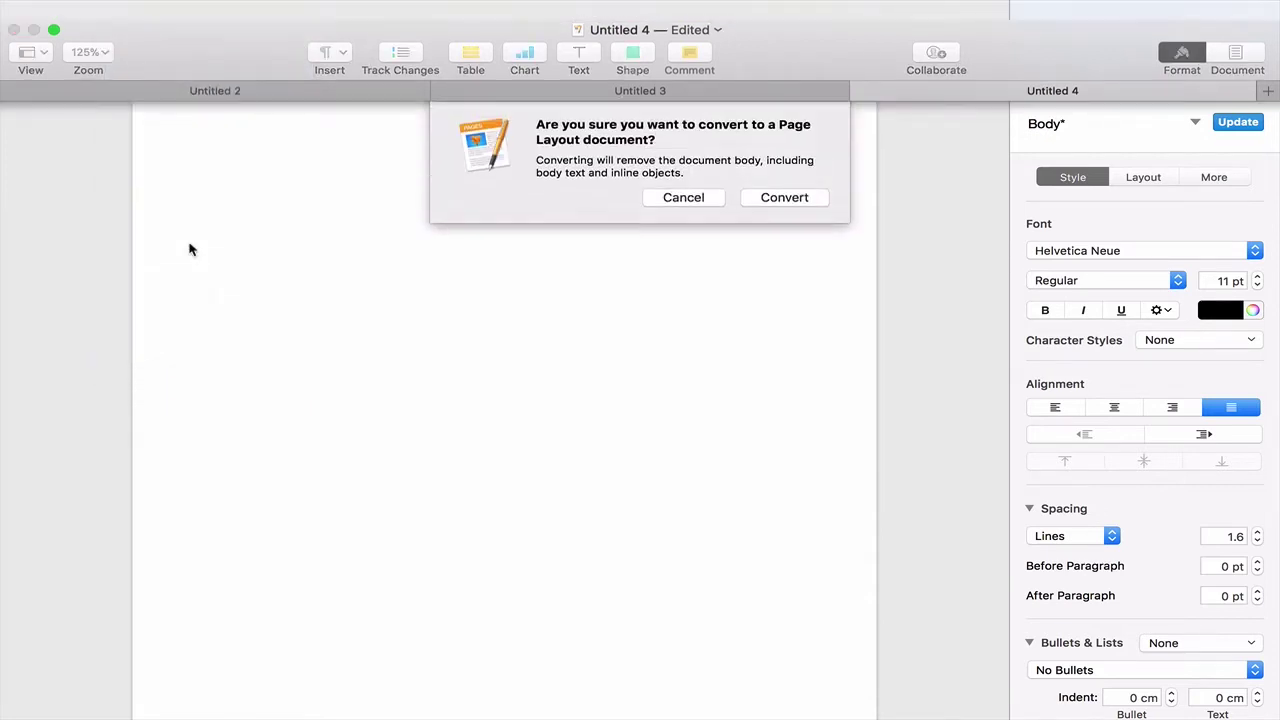
pyautogui.click(784, 162)
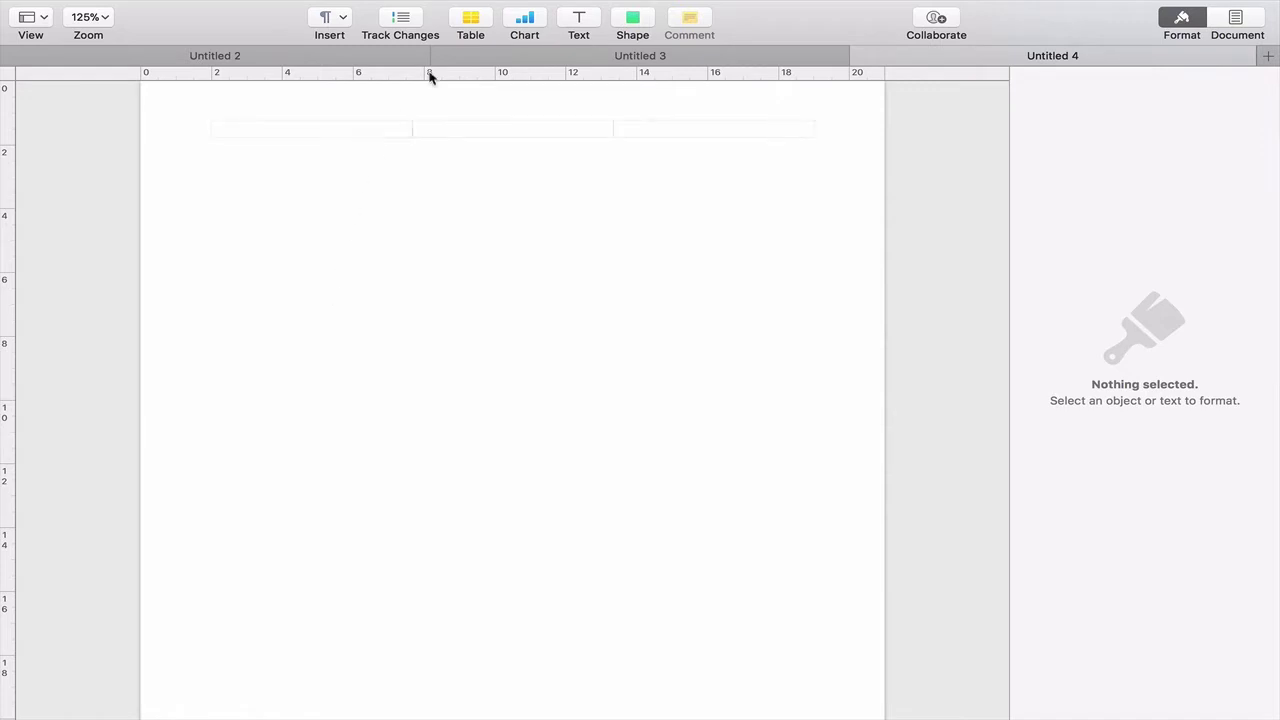
pyautogui.click(579, 22)
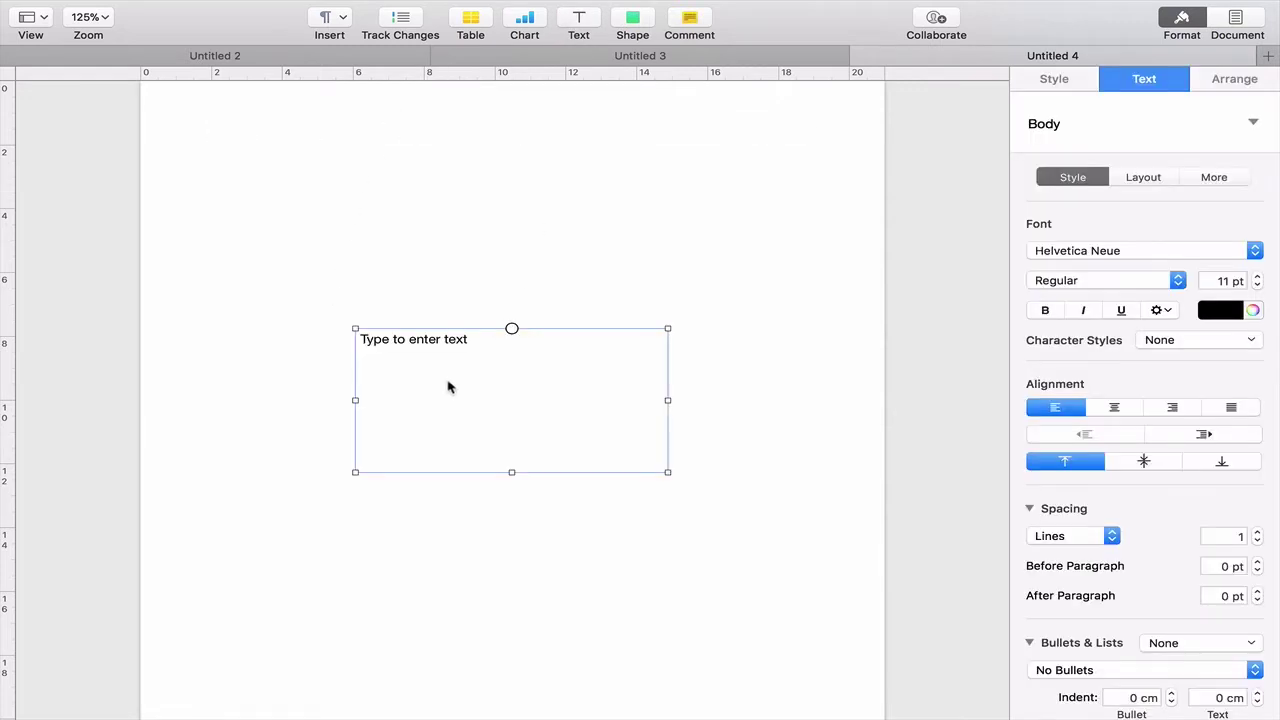
pyautogui.click(424, 350)
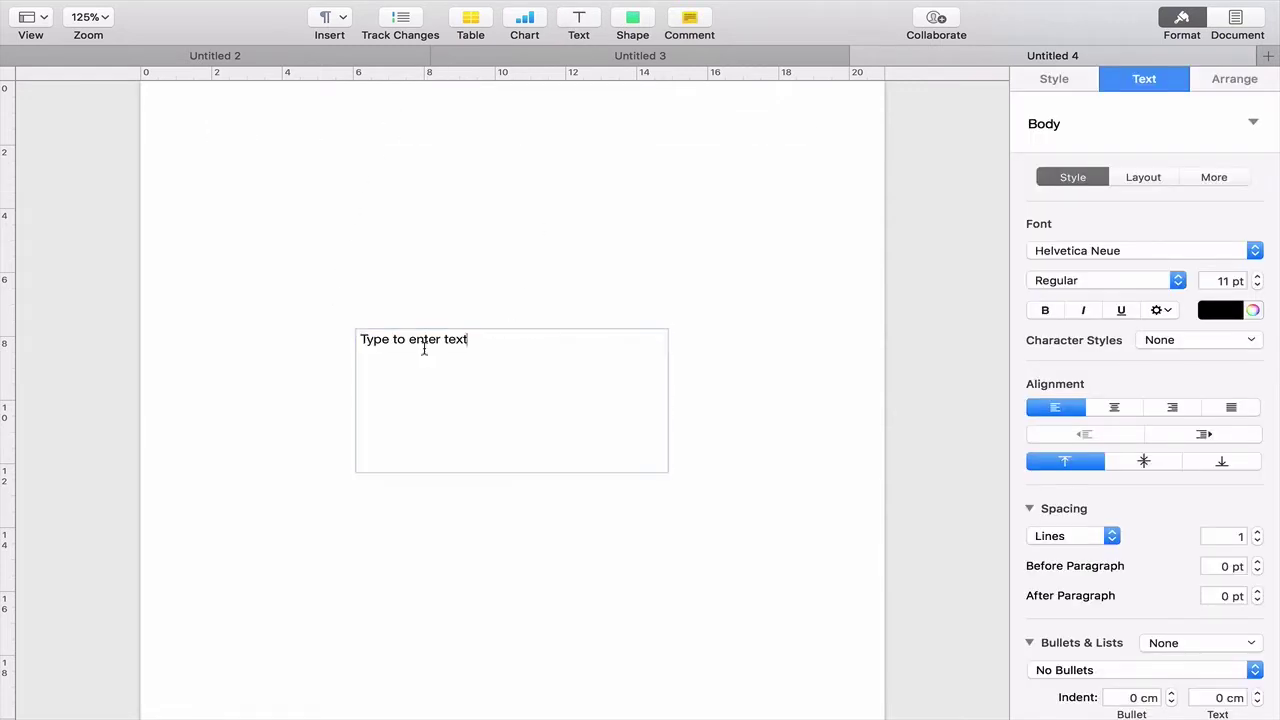
pyautogui.tripleClick(424, 350)
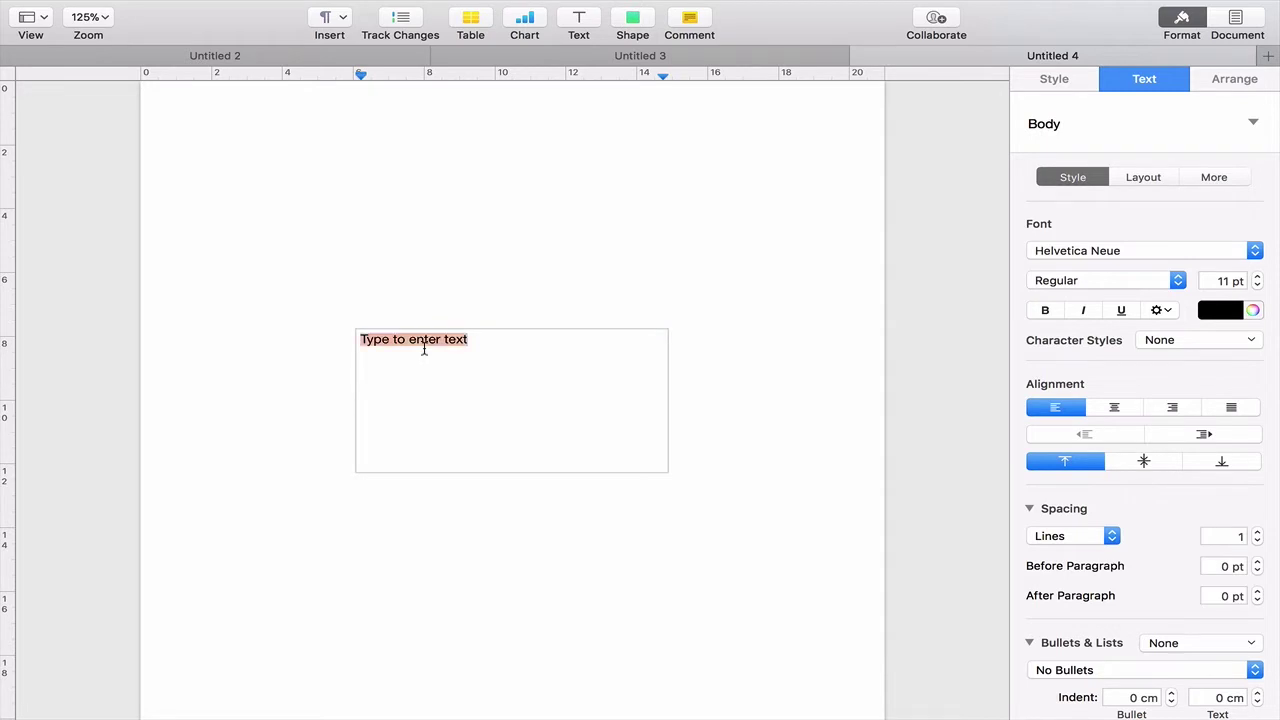
pyautogui.press('super+v')
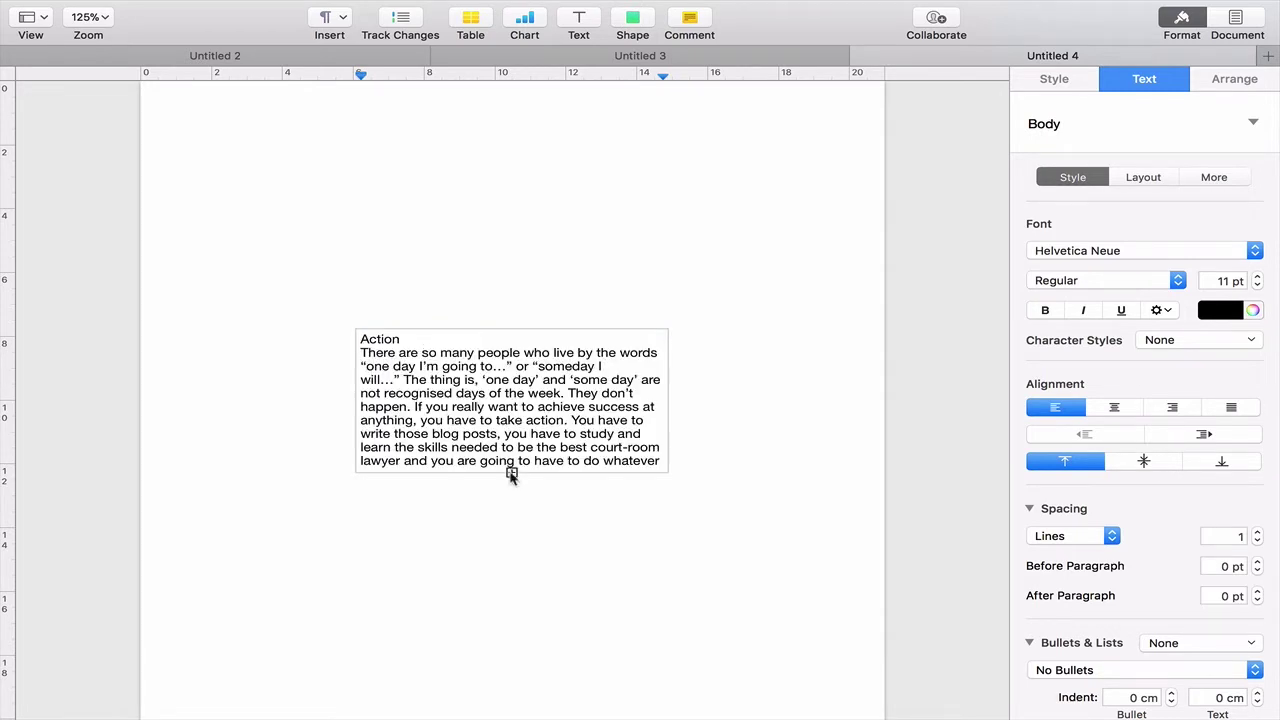
# Enlarge the Action text box, move it to the top left, and widen it across the page.
pyautogui.moveTo(511, 476); pyautogui.dragTo(511, 614)
pyautogui.click(510, 425)
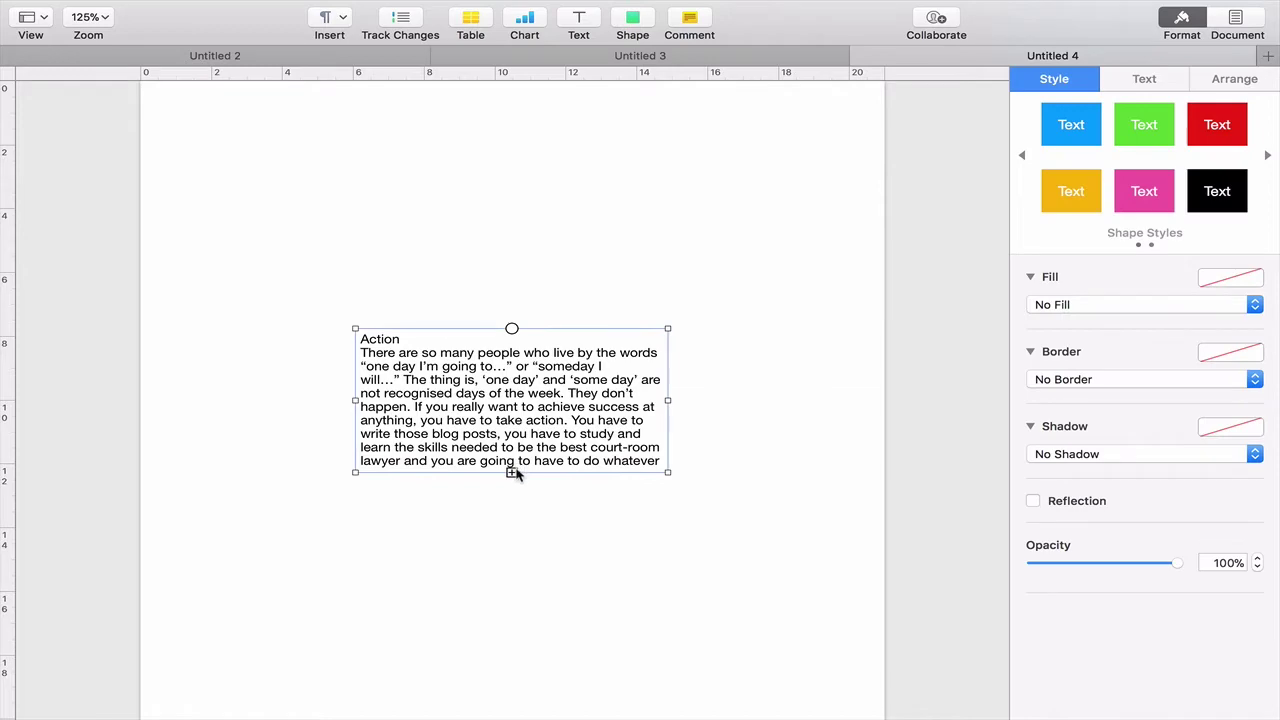
pyautogui.moveTo(511, 472); pyautogui.dragTo(511, 700)
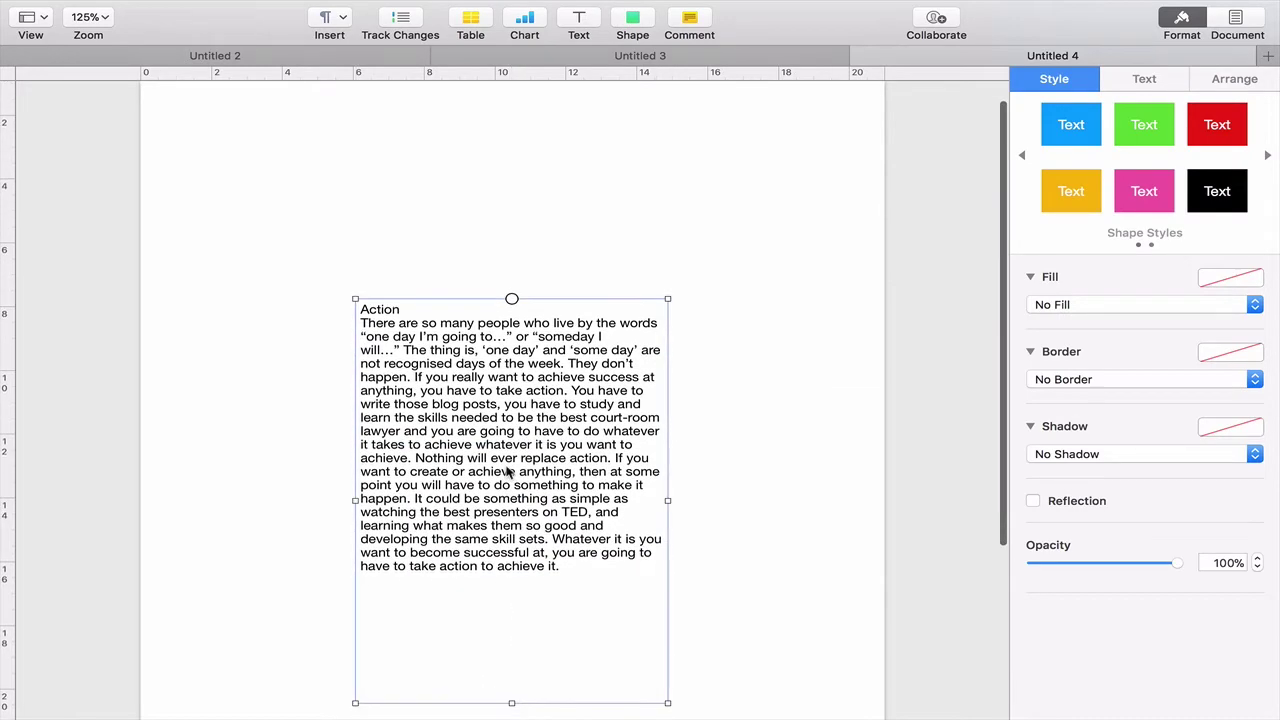
pyautogui.moveTo(500, 455); pyautogui.dragTo(372, 279)
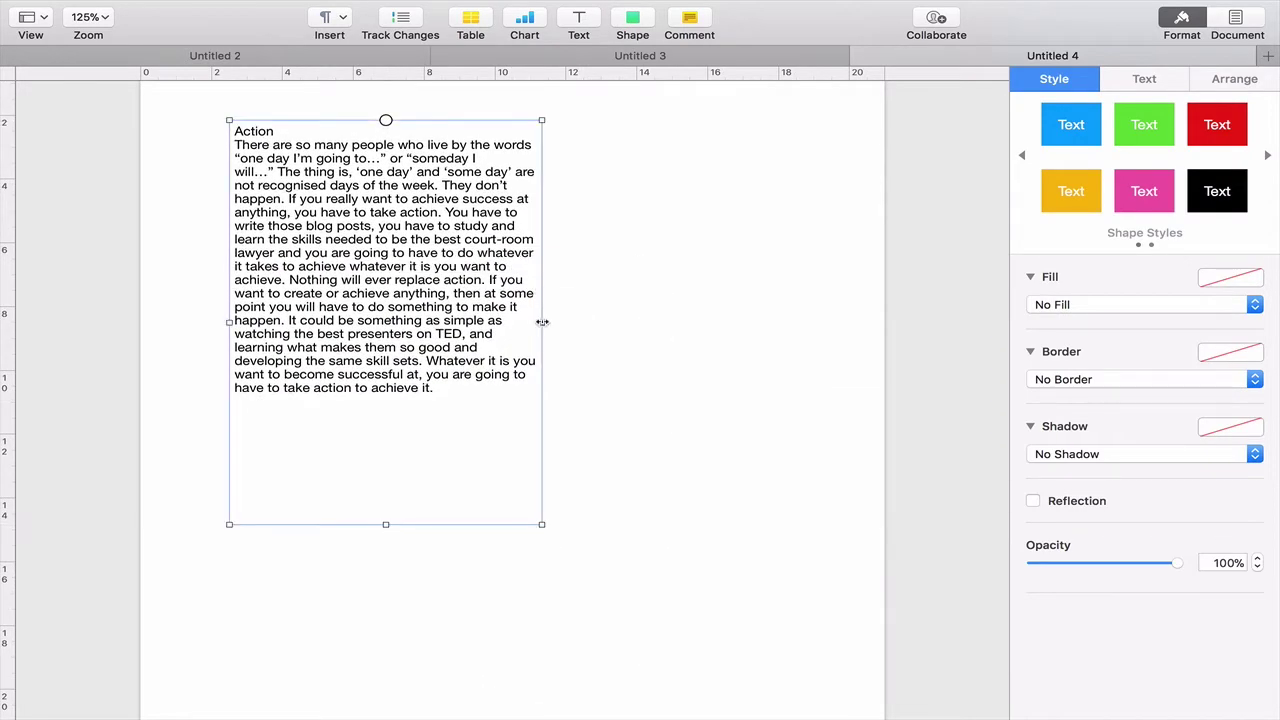
pyautogui.moveTo(542, 322); pyautogui.dragTo(743, 322)
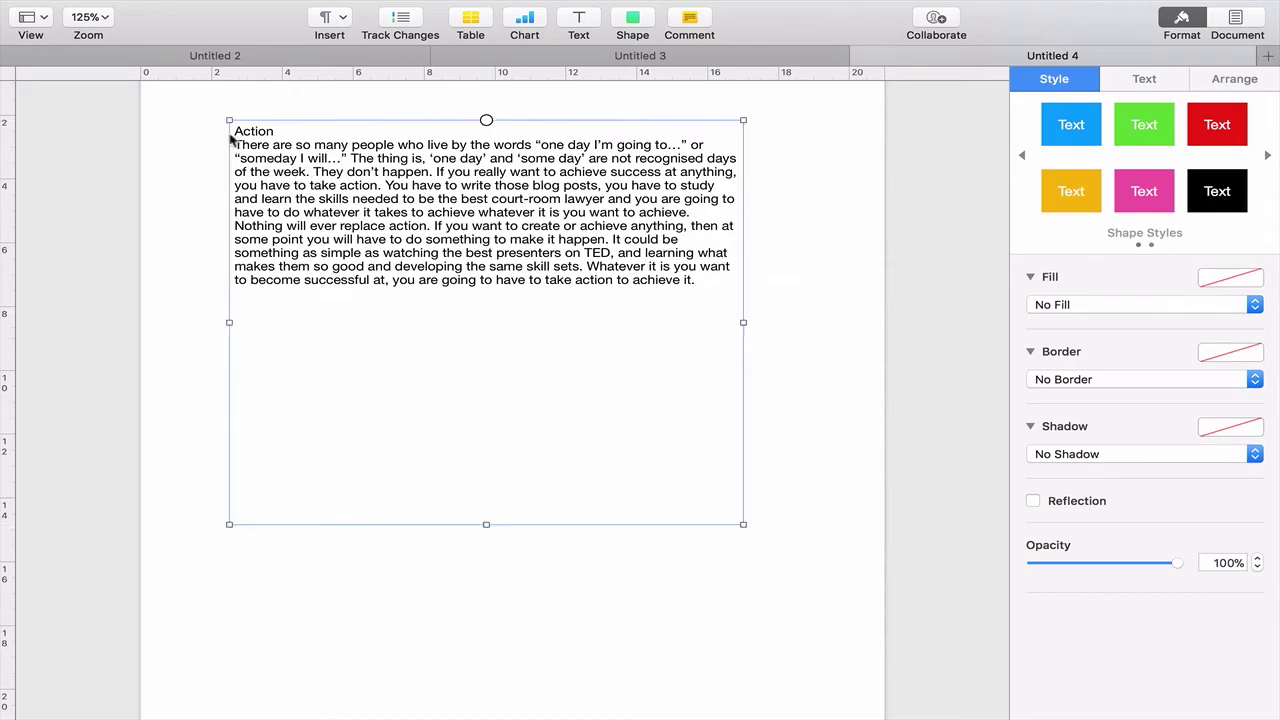
pyautogui.click(446, 557)
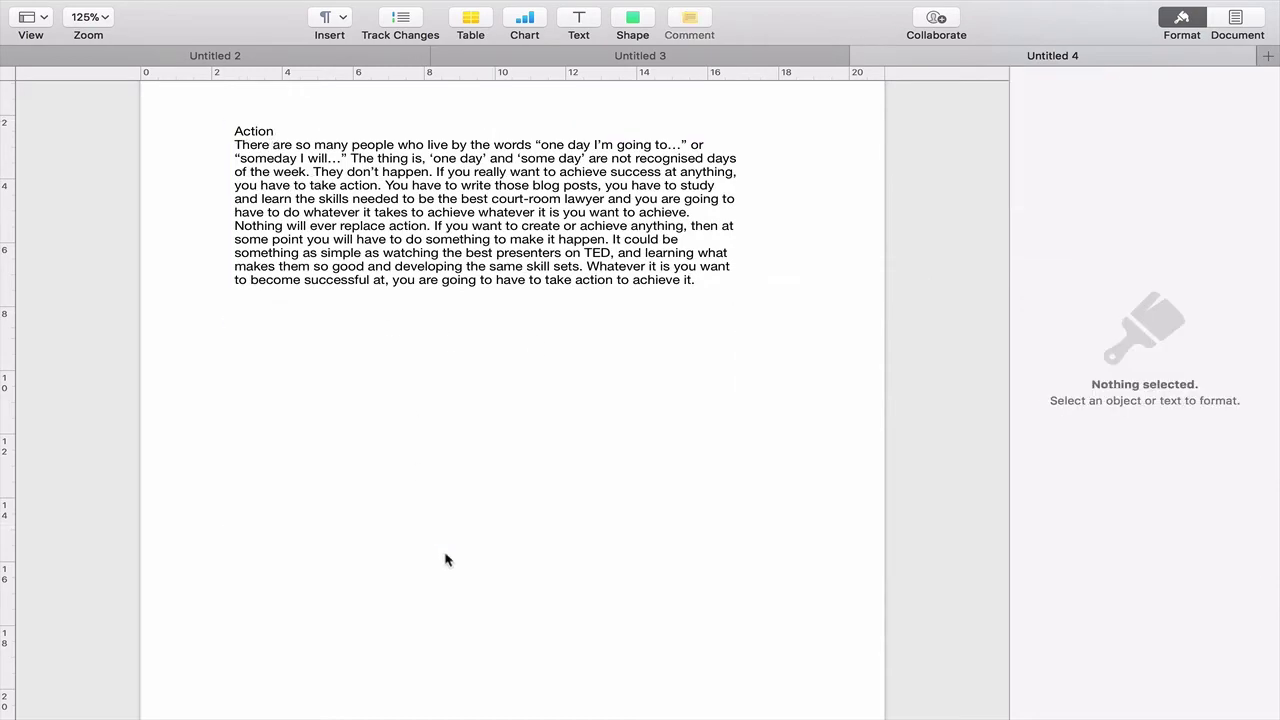
# Save the Time and Life Mastery banner from the Safari article to the desktop as a jpeg.
pyautogui.hotkey('ctrl', 'Left')
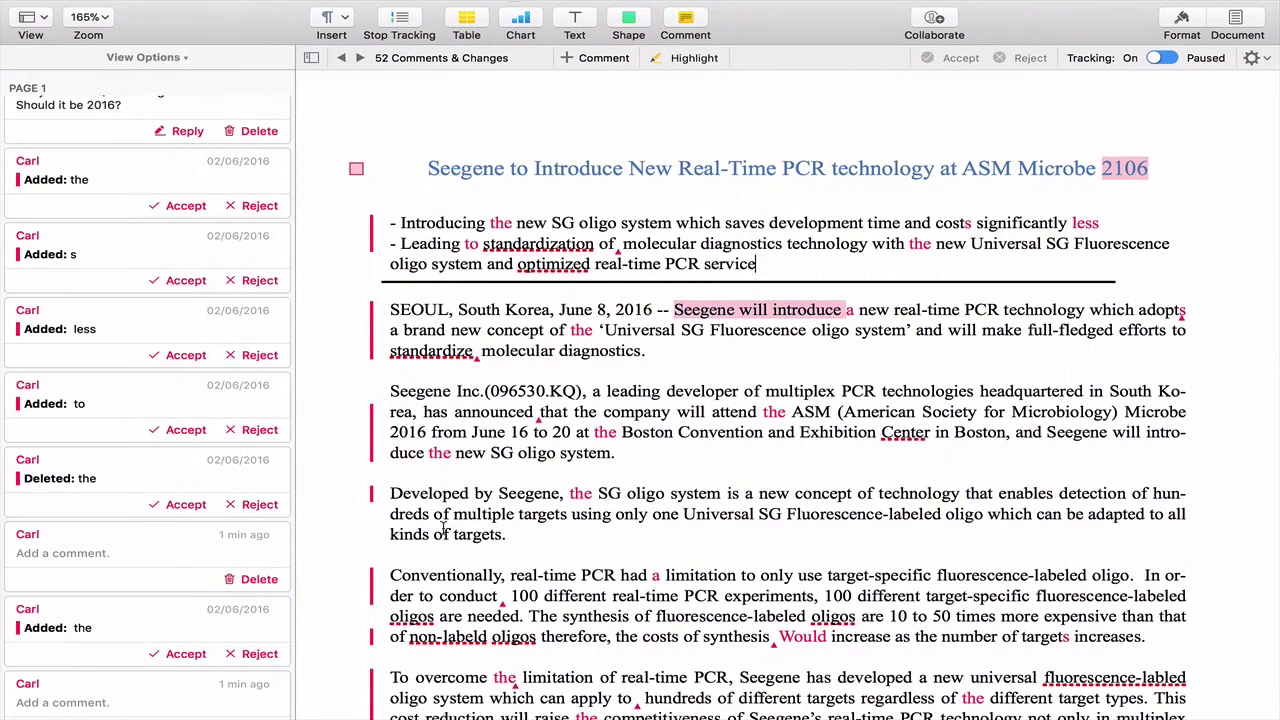
pyautogui.hotkey('ctrl', 'Right')
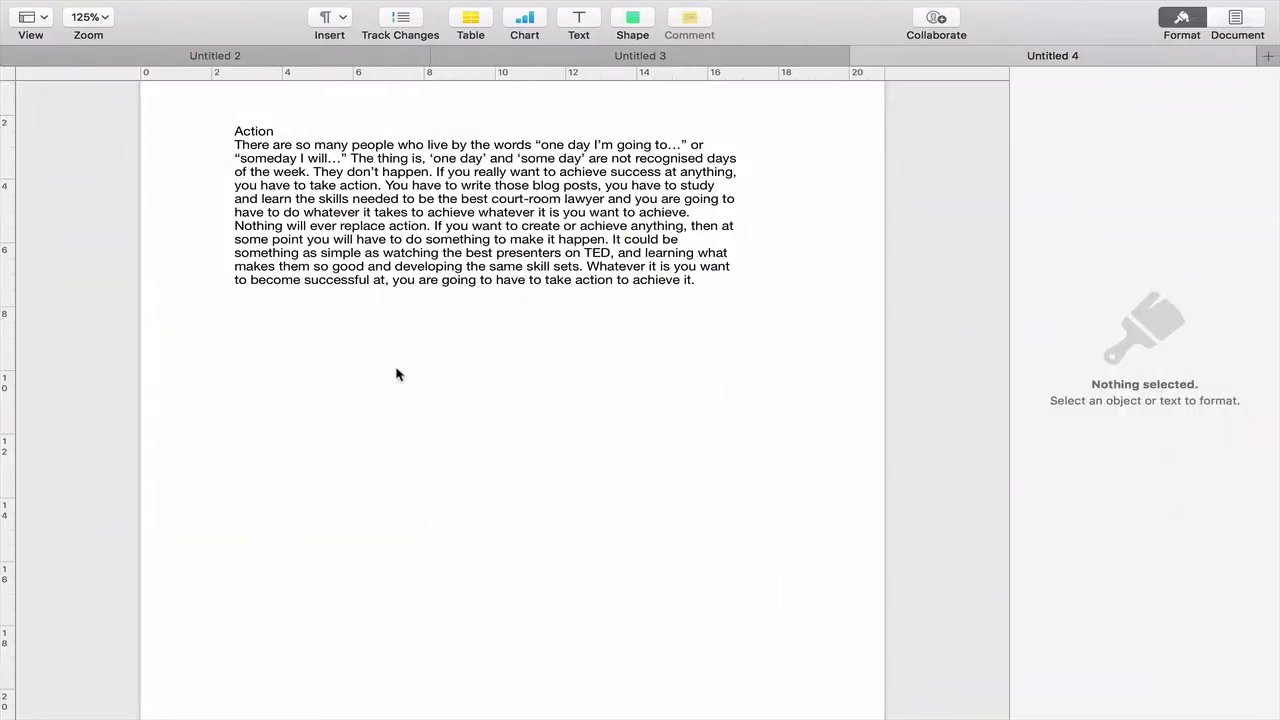
pyautogui.hotkey('ctrl', 'Left')
pyautogui.hotkey('ctrl', 'Left')
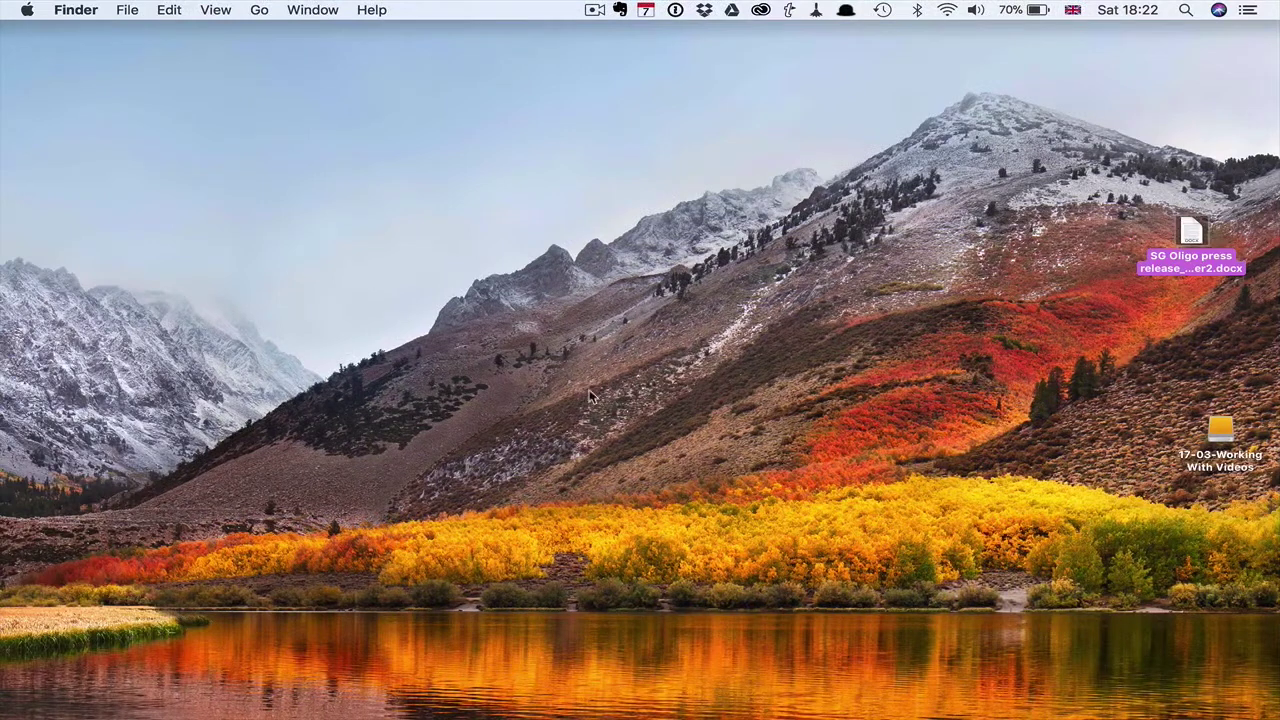
pyautogui.moveTo(540, 705)
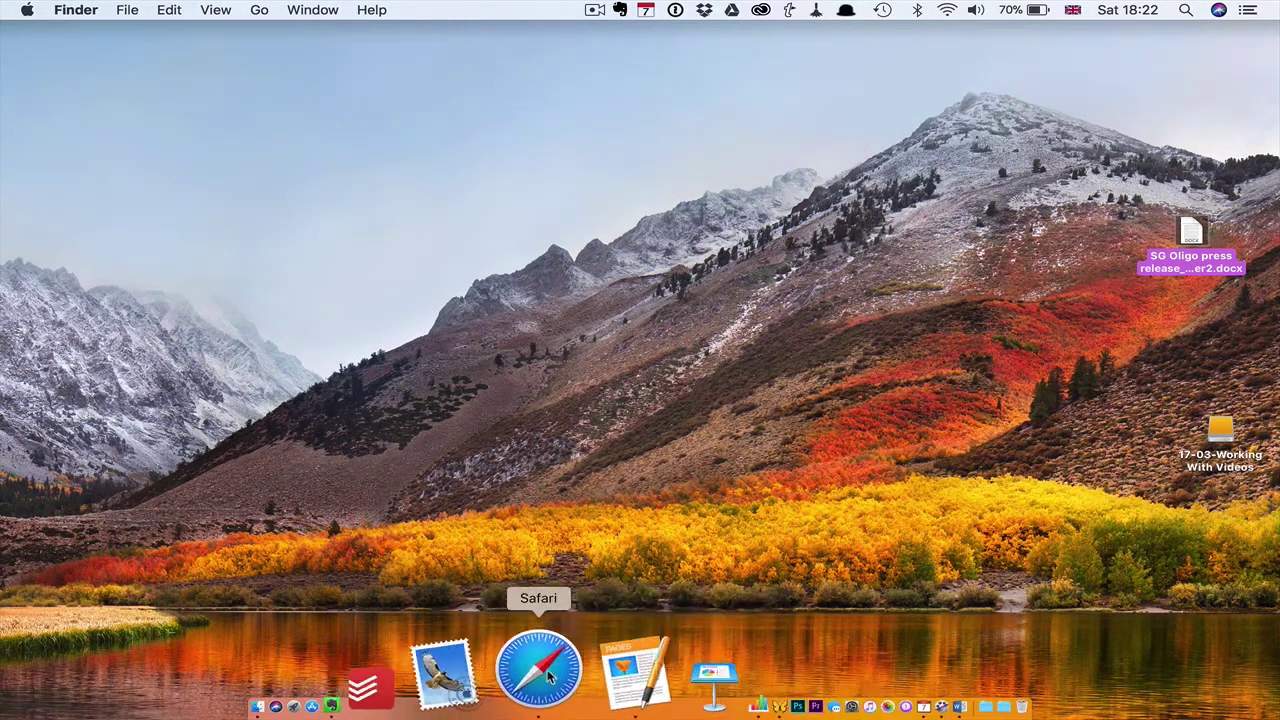
pyautogui.click(547, 668)
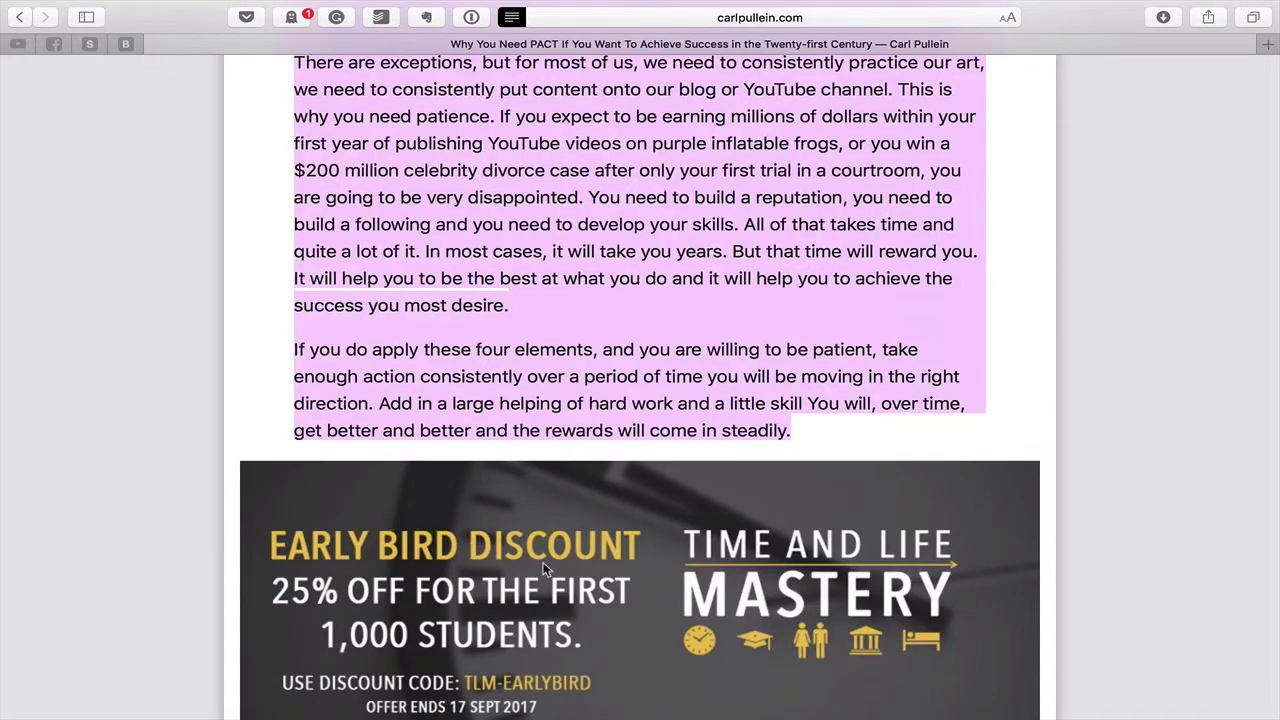
pyautogui.moveTo(427, 514); pyautogui.dragTo(860, 400)
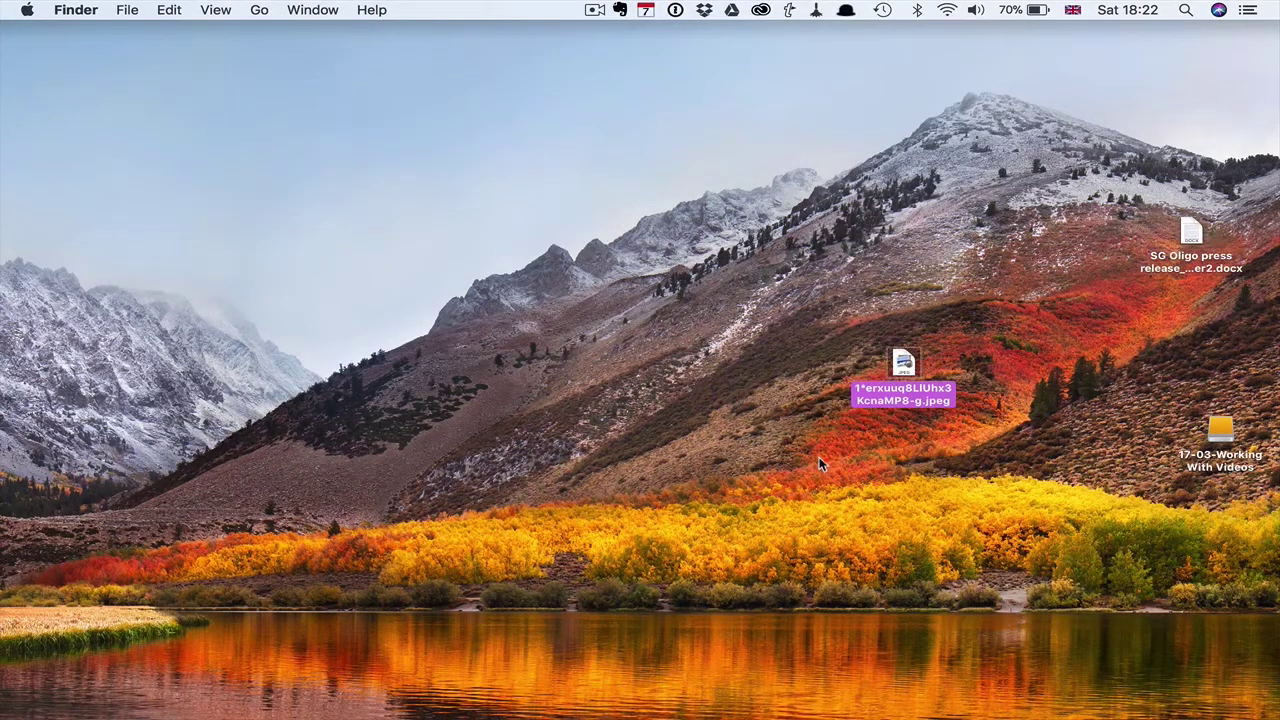
# Reorder the spaces so Untitled 4 sits next to Desktop 1.
pyautogui.hotkey('ctrl', 'Up')
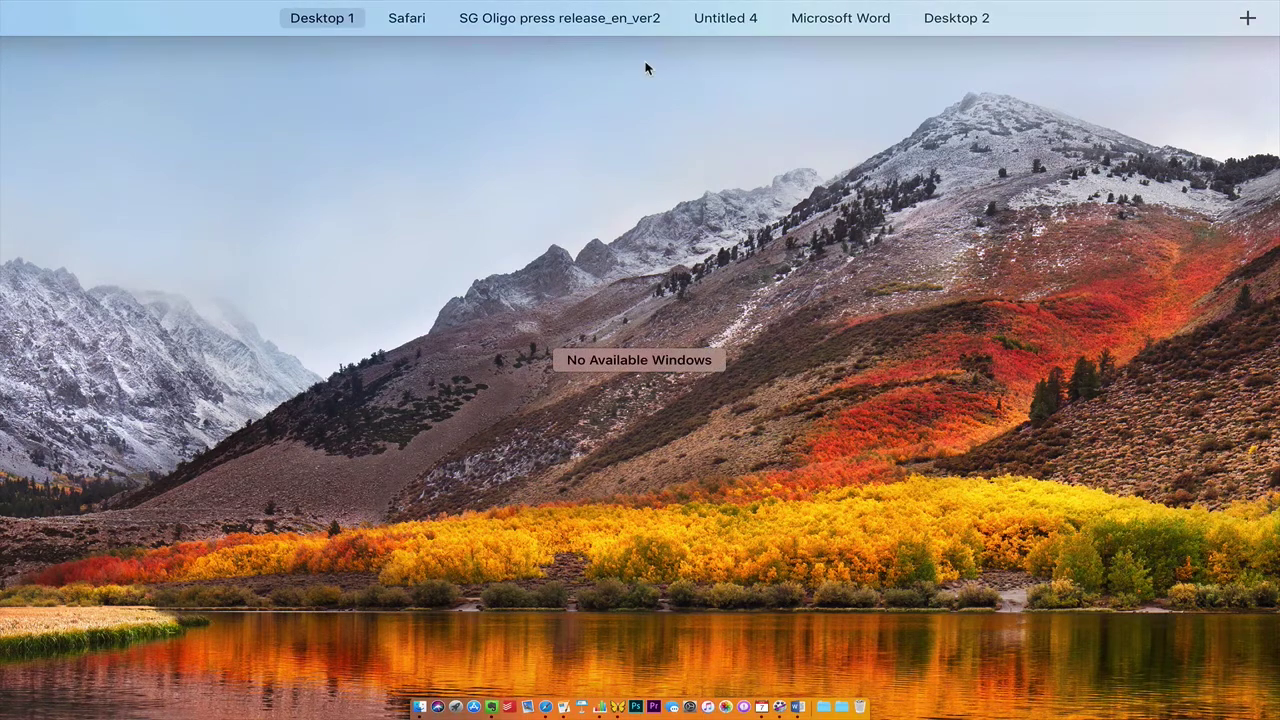
pyautogui.moveTo(750, 40)
pyautogui.moveTo(750, 55); pyautogui.dragTo(355, 67)
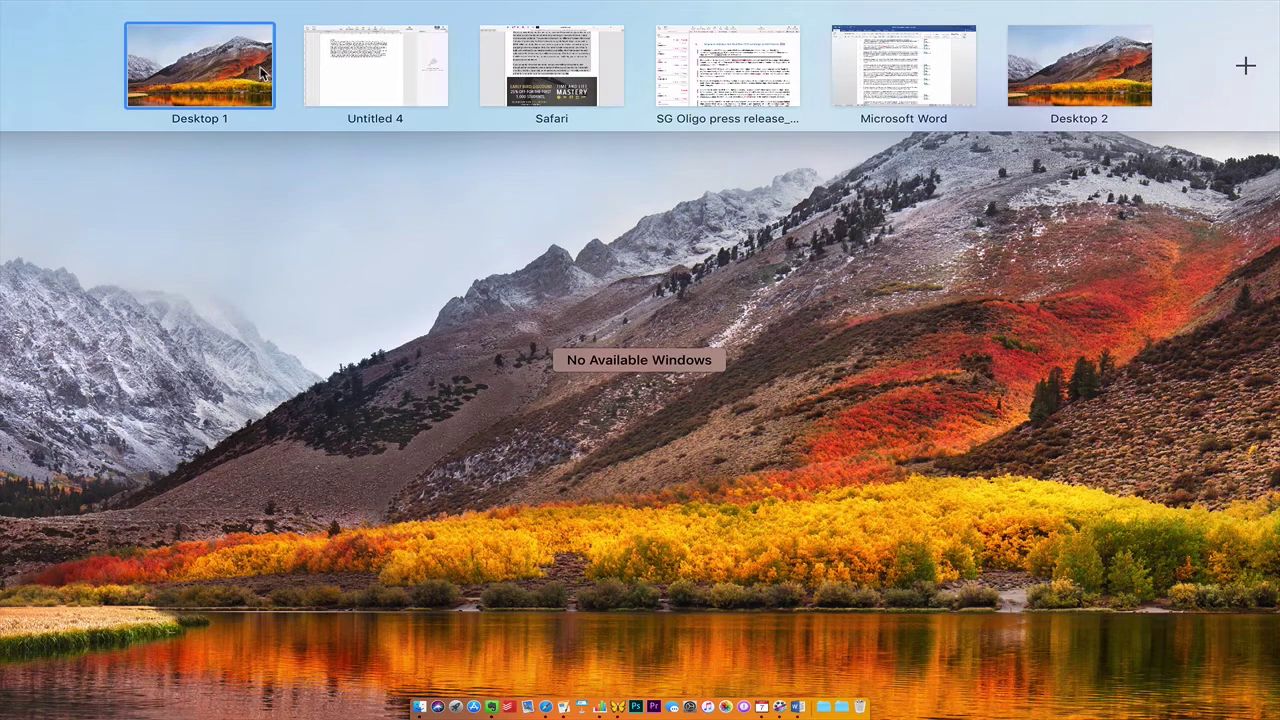
pyautogui.click(270, 95)
# Undo the jpeg dropped into the text box and go back to the desktop.
pyautogui.moveTo(905, 367); pyautogui.dragTo(543, 423)
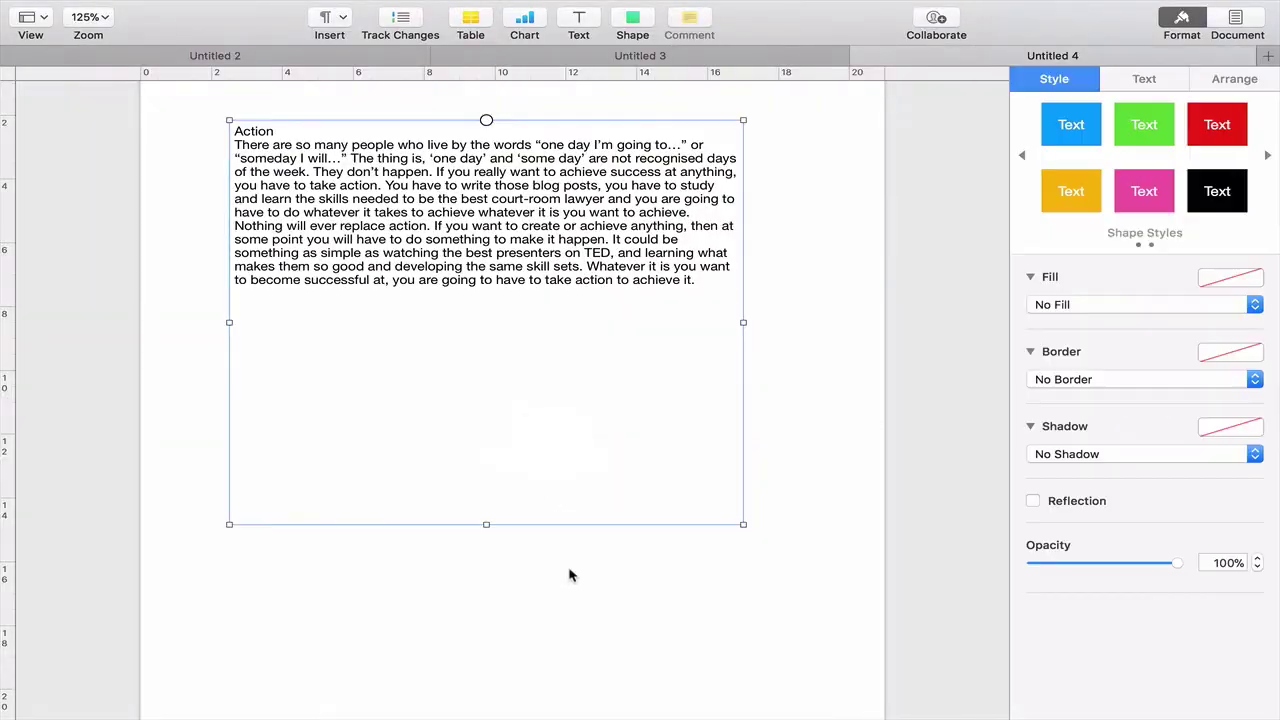
pyautogui.press('super+z')
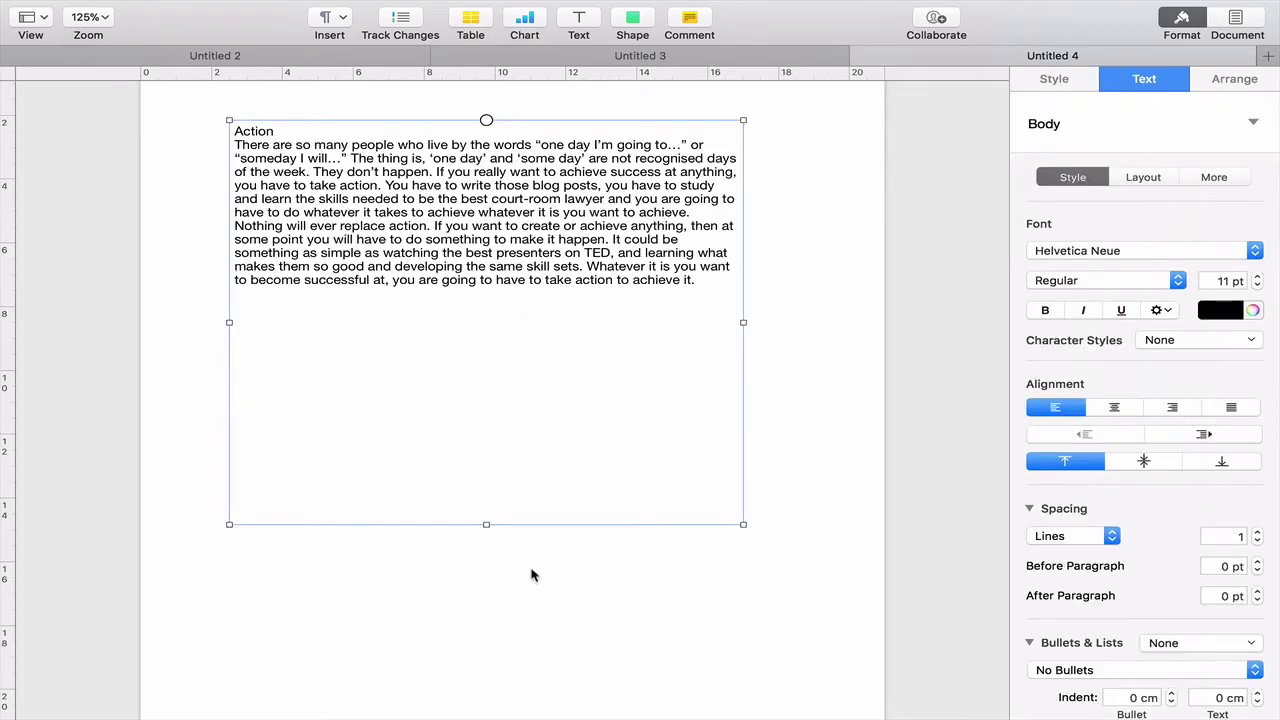
pyautogui.click(531, 577)
pyautogui.hotkey('ctrl', 'Left')
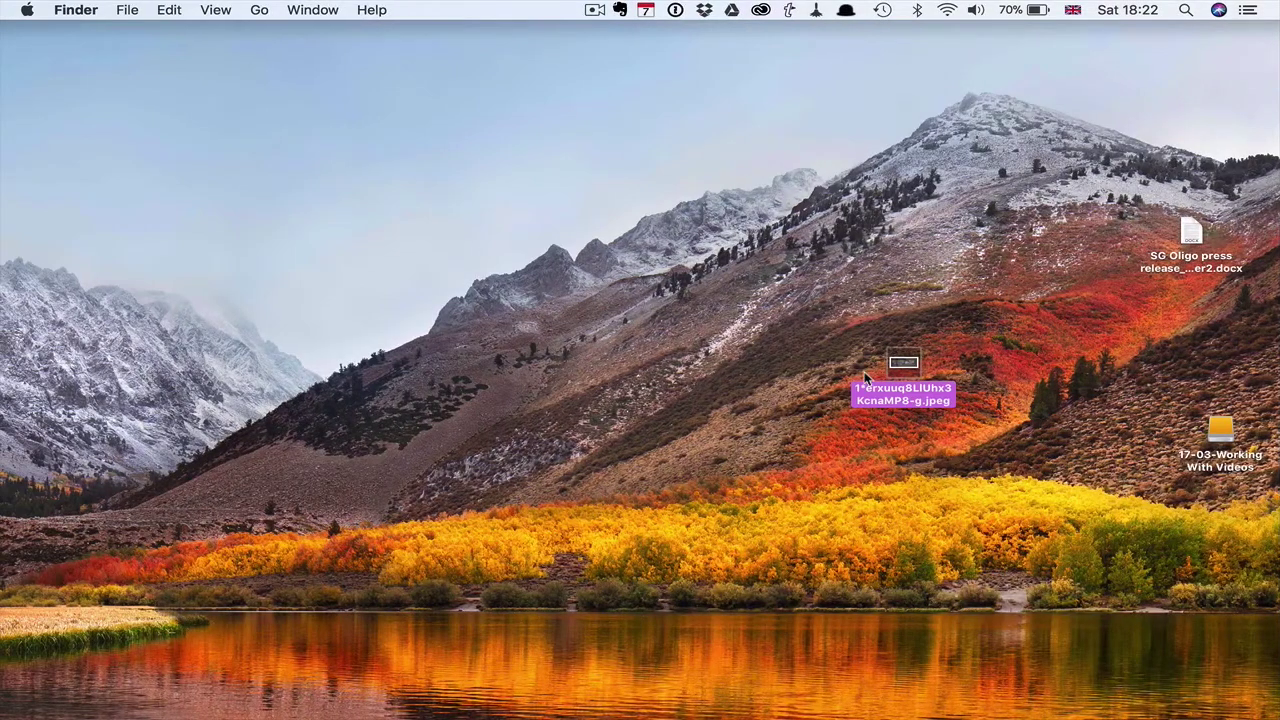
# Place the banner jpeg within the Action text, sized to 14.51 × 5.37 cm.
pyautogui.moveTo(906, 370); pyautogui.dragTo(852, 490)
pyautogui.moveTo(650, 488); pyautogui.dragTo(718, 277)
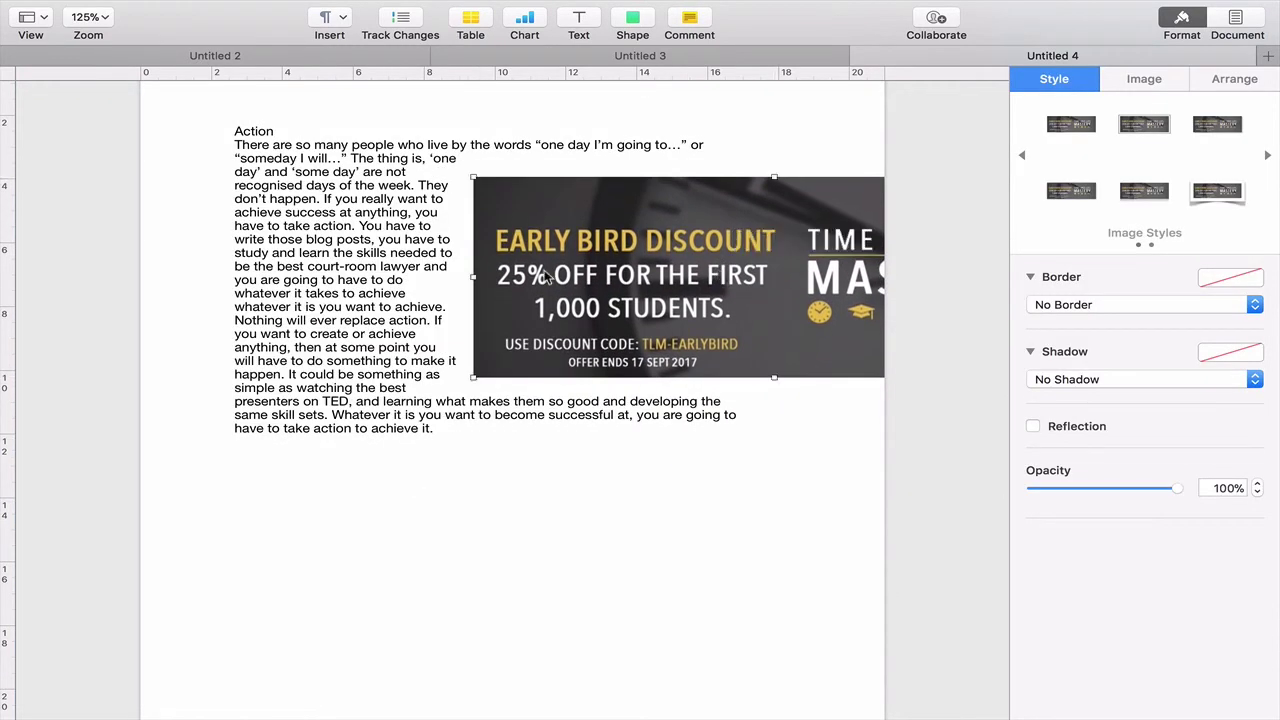
pyautogui.moveTo(474, 277); pyautogui.dragTo(664, 277)
pyautogui.moveTo(797, 274); pyautogui.dragTo(420, 290)
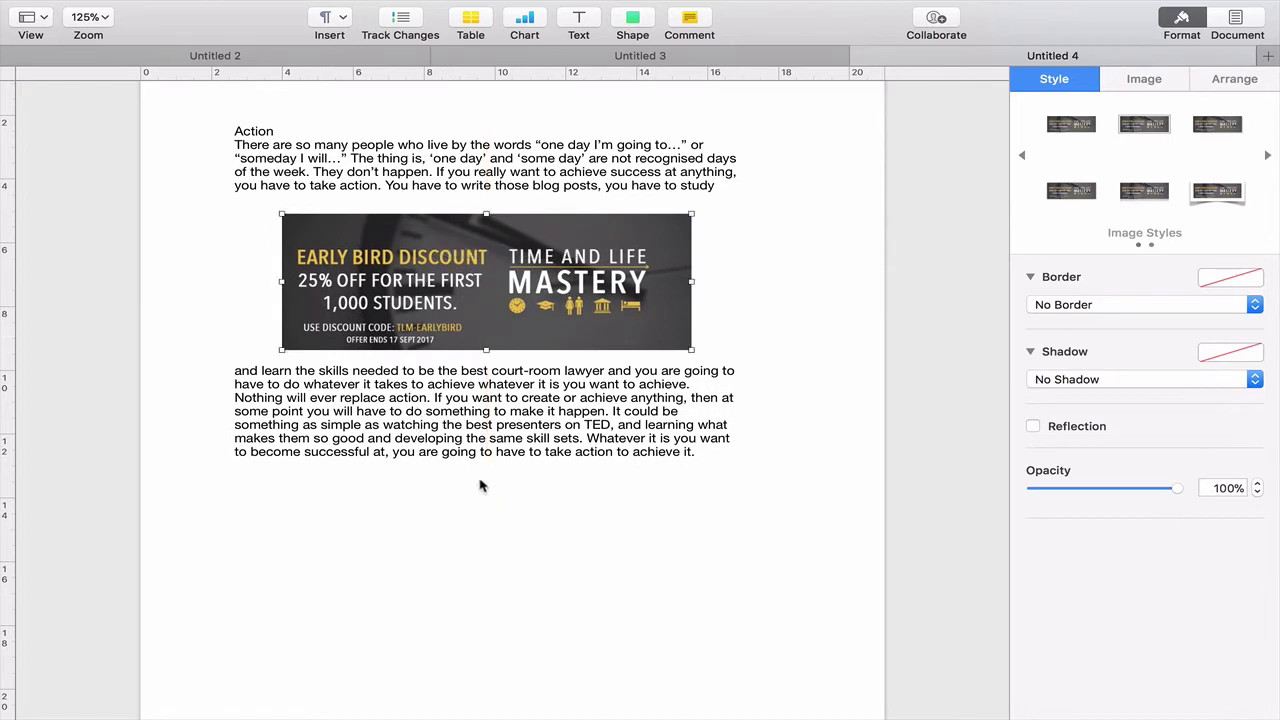
pyautogui.moveTo(265, 285)
pyautogui.mouseDown()
pyautogui.moveTo(228, 270)
pyautogui.moveTo(282, 268)
pyautogui.moveTo(246, 281)
pyautogui.mouseUp()
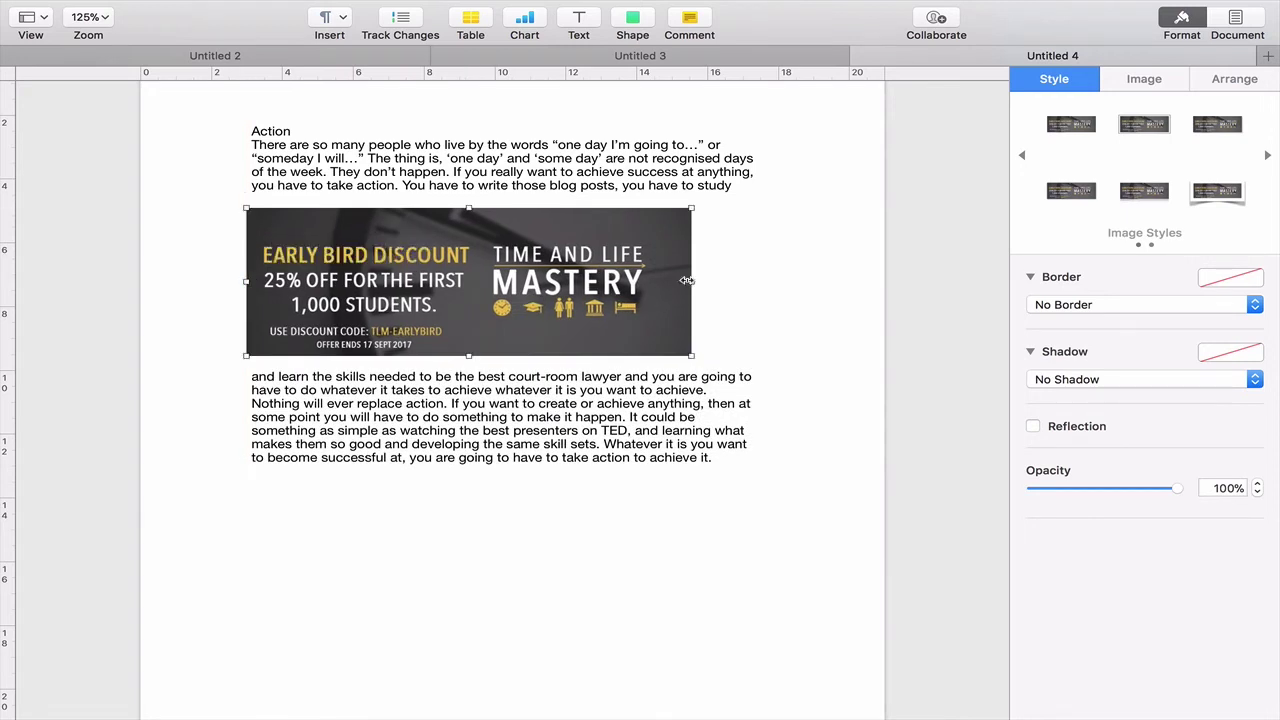
pyautogui.moveTo(686, 281); pyautogui.dragTo(760, 277)
pyautogui.click(438, 594)
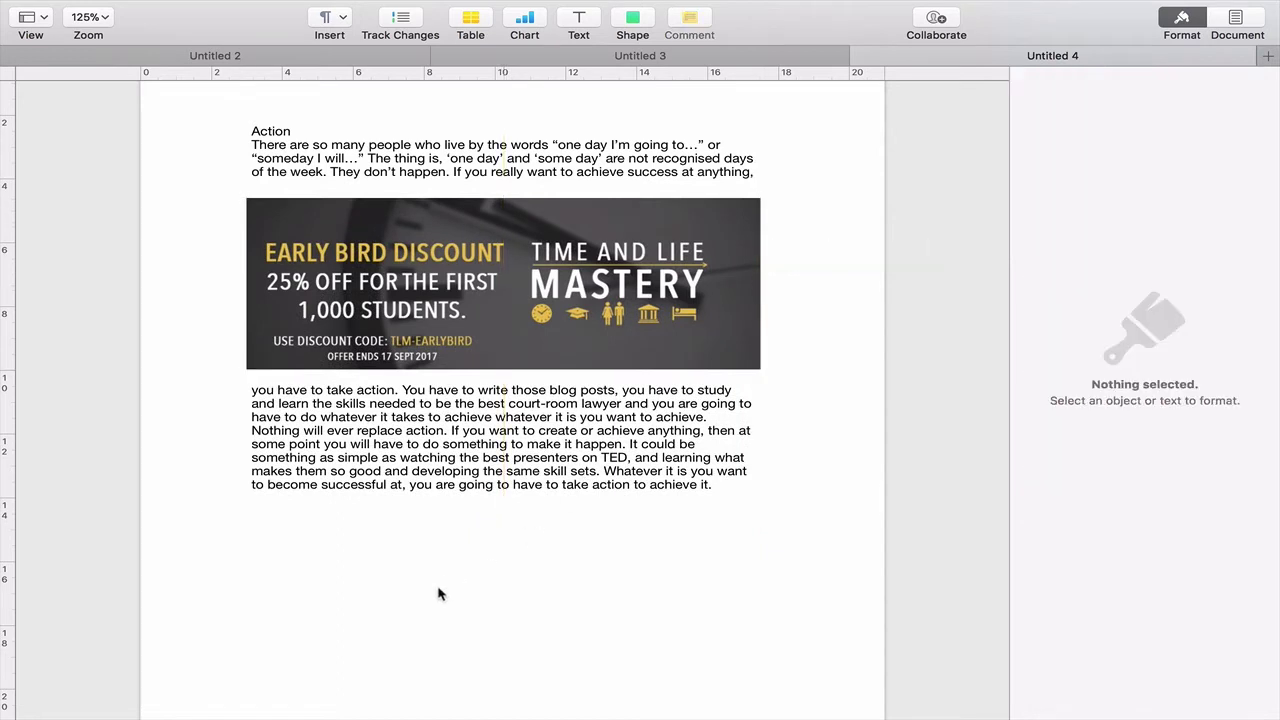
pyautogui.click(458, 348)
# Crop the banner with Edit Mask to remove the Early Bird Discount half.
pyautogui.click(1151, 84)
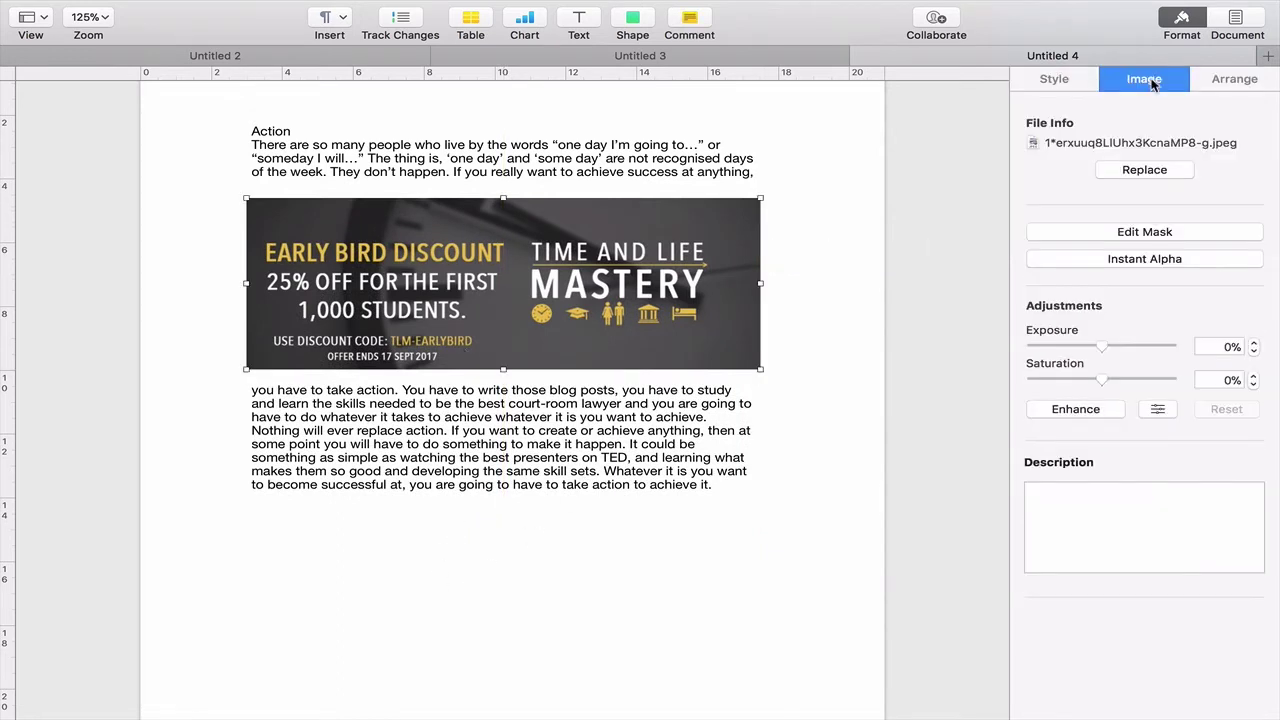
pyautogui.click(1136, 233)
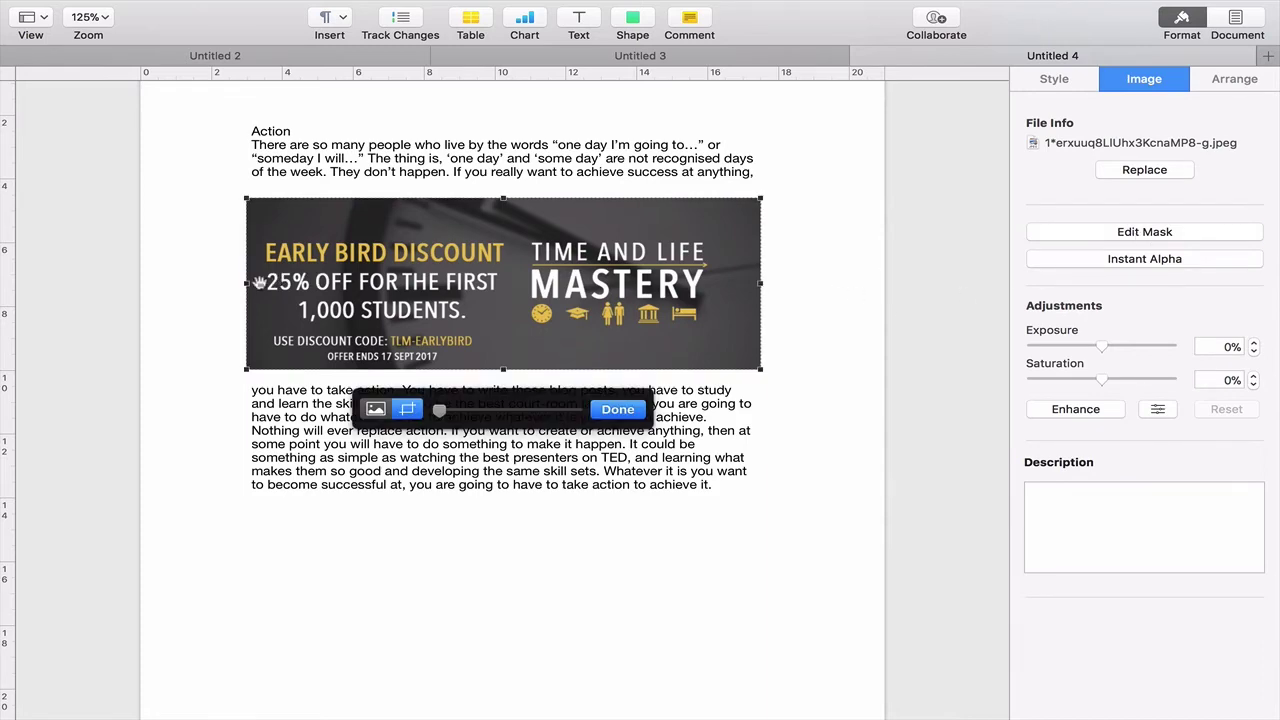
pyautogui.moveTo(248, 284); pyautogui.dragTo(506, 289)
pyautogui.click(618, 409)
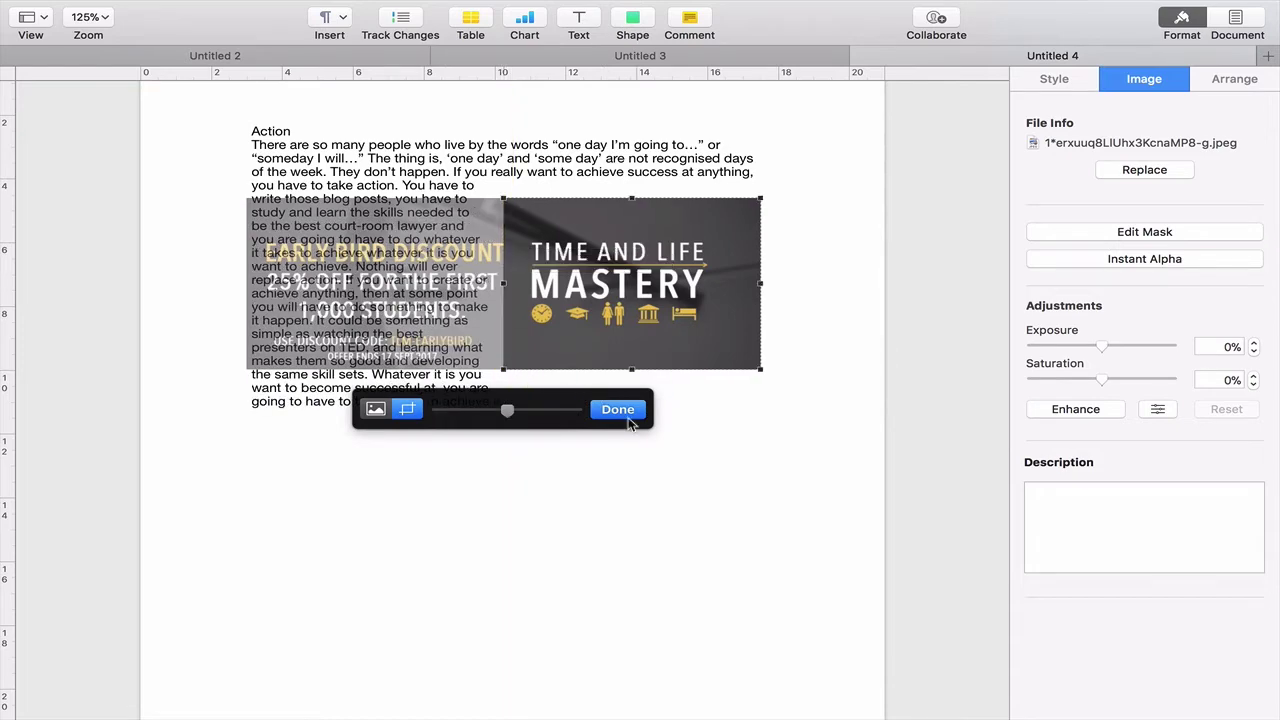
# Move the cropped image down into the Action text and shrink it from the right.
pyautogui.moveTo(629, 218); pyautogui.dragTo(418, 191)
pyautogui.moveTo(415, 185); pyautogui.dragTo(412, 181)
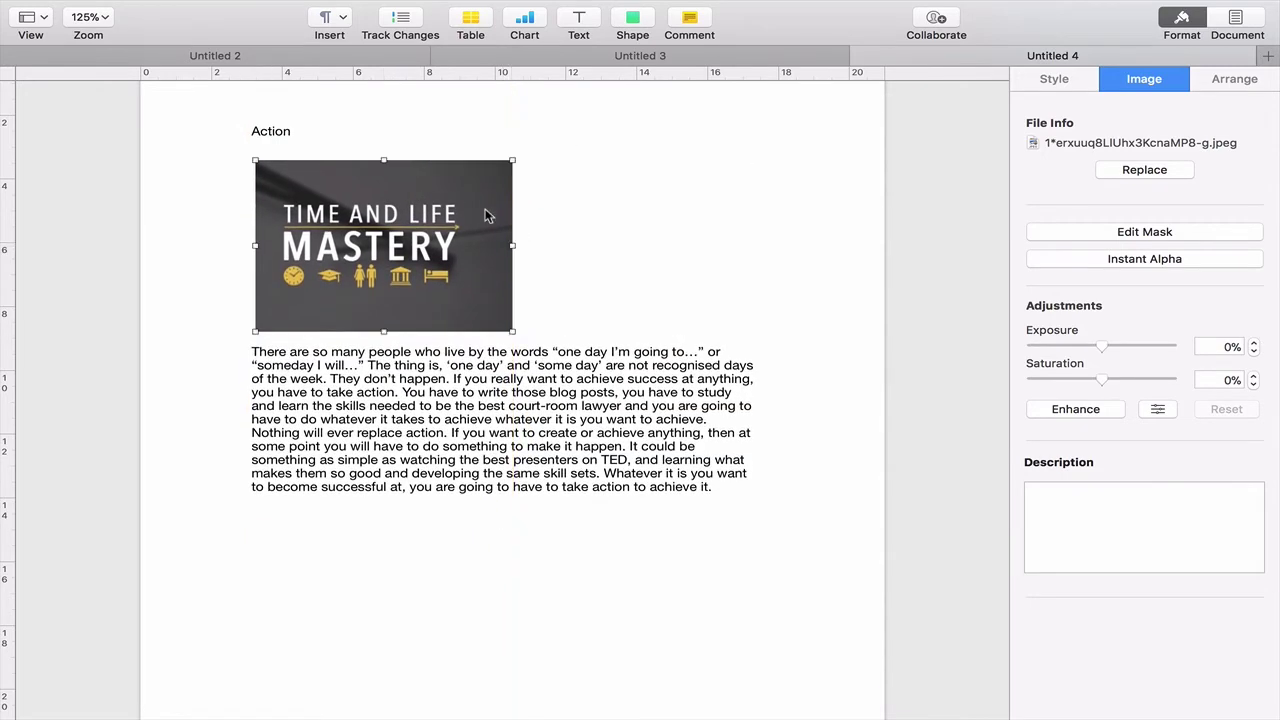
pyautogui.moveTo(513, 245); pyautogui.dragTo(385, 287)
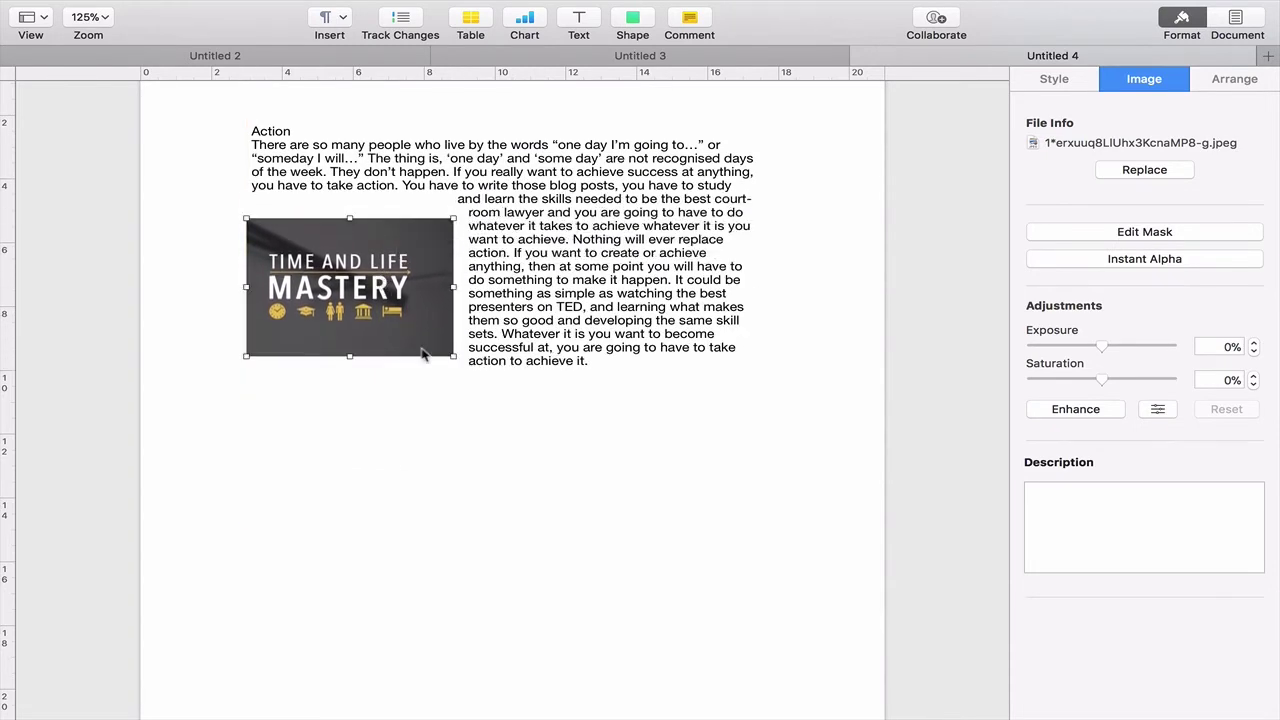
pyautogui.click(433, 407)
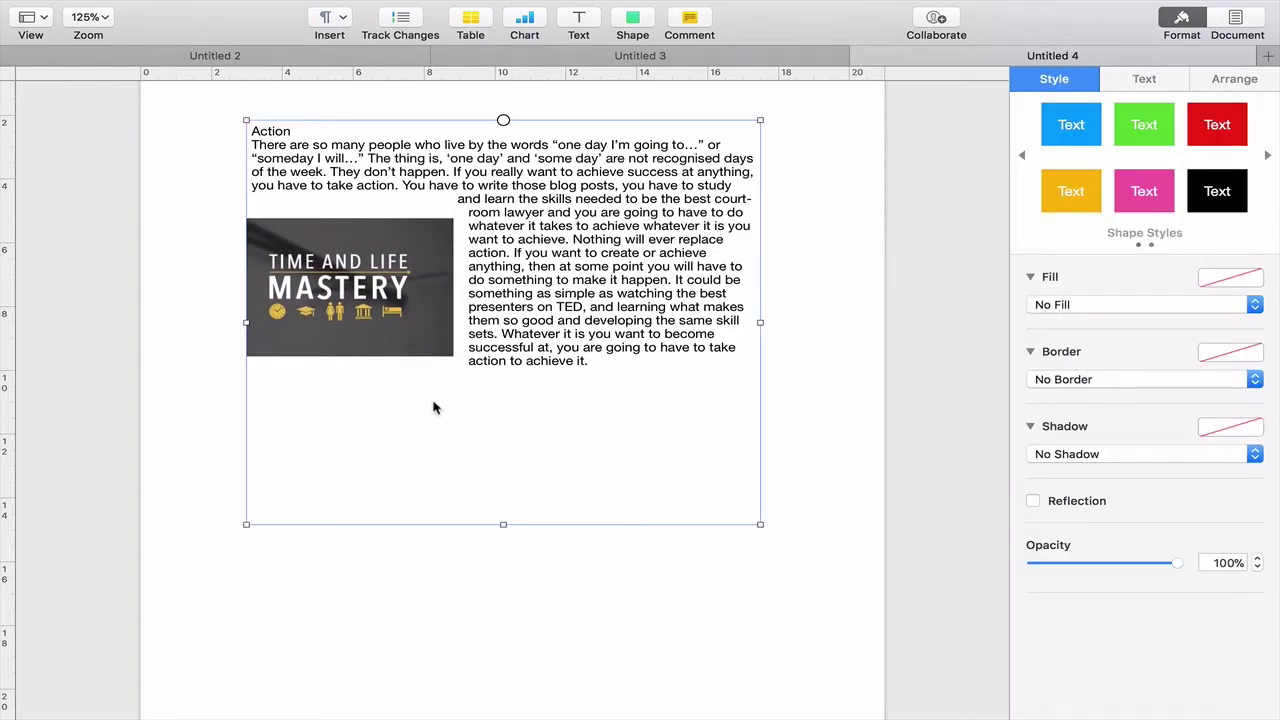
# Set the Action text box to 2 columns and shorten it to about 10.1 cm high.
pyautogui.click(1180, 83)
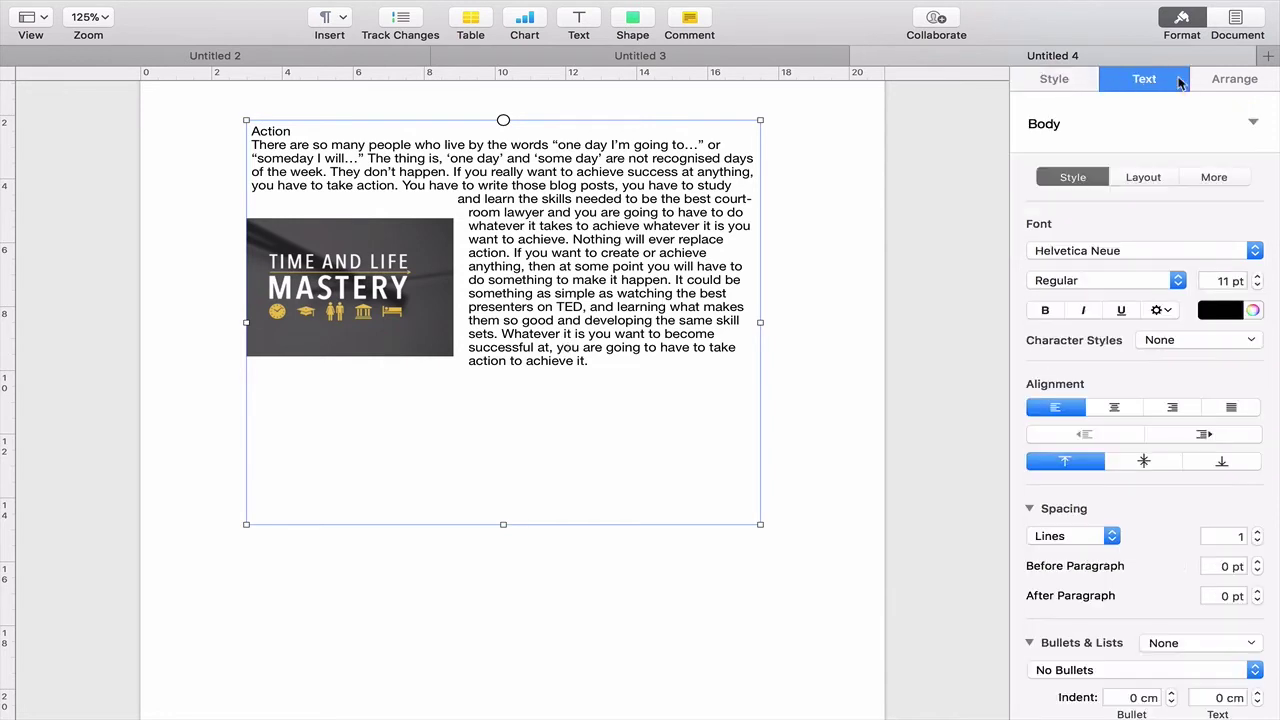
pyautogui.click(1143, 177)
pyautogui.click(1259, 220)
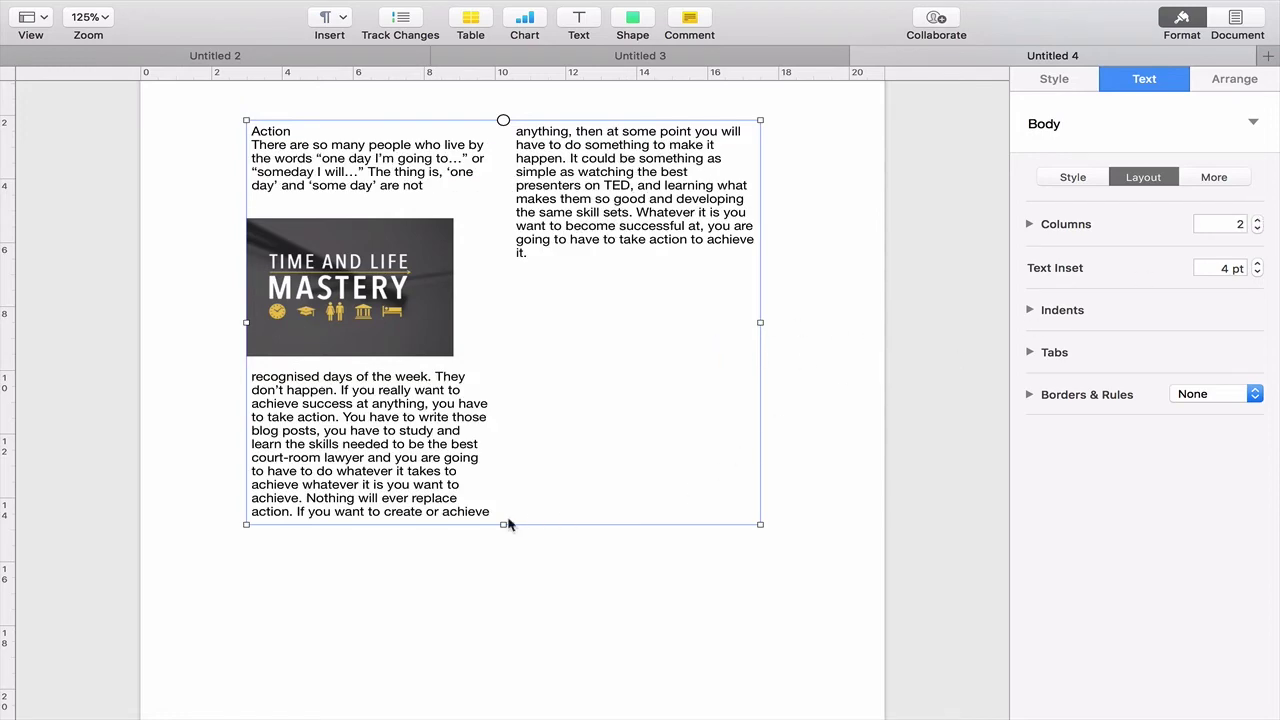
pyautogui.moveTo(503, 522); pyautogui.dragTo(514, 440)
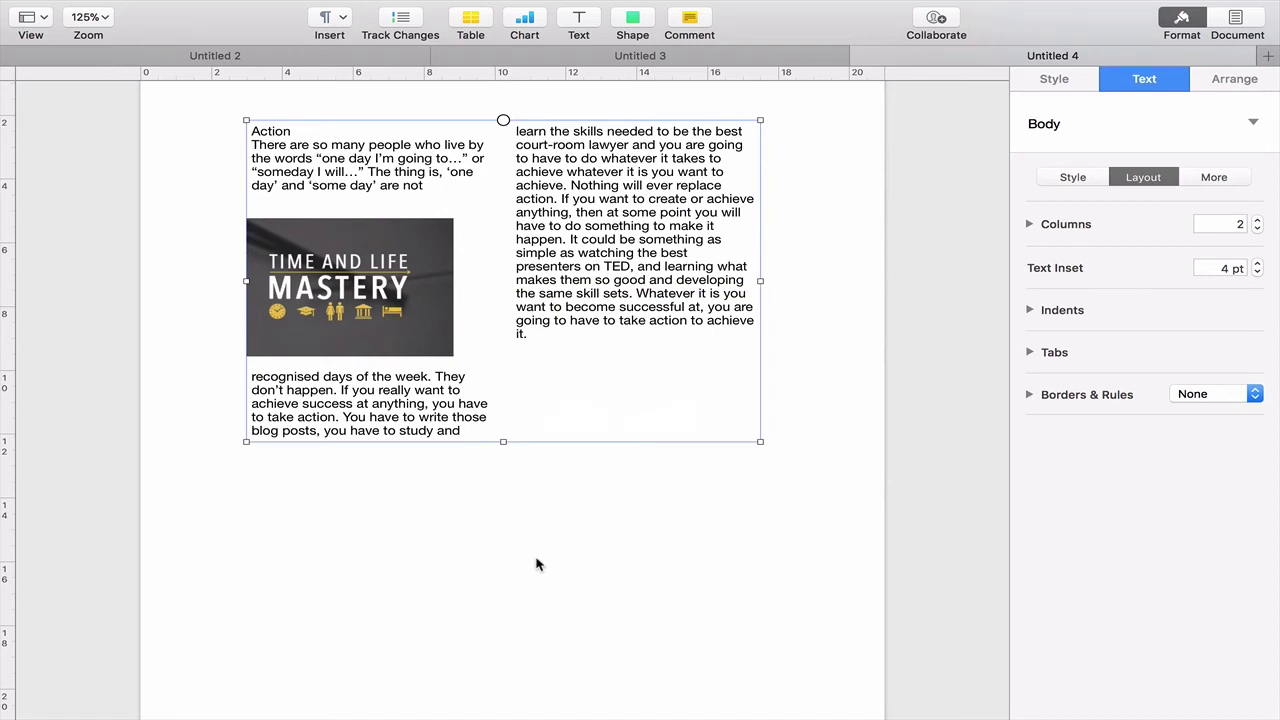